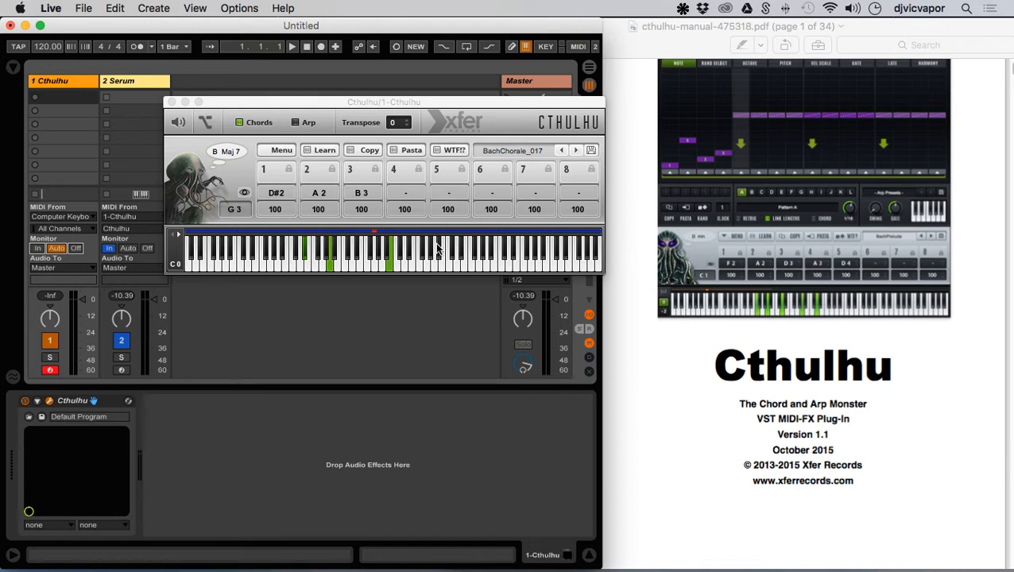
- Play a note to trigger a Cthulhu chord and slightly reposition the plug-in window
key(d)
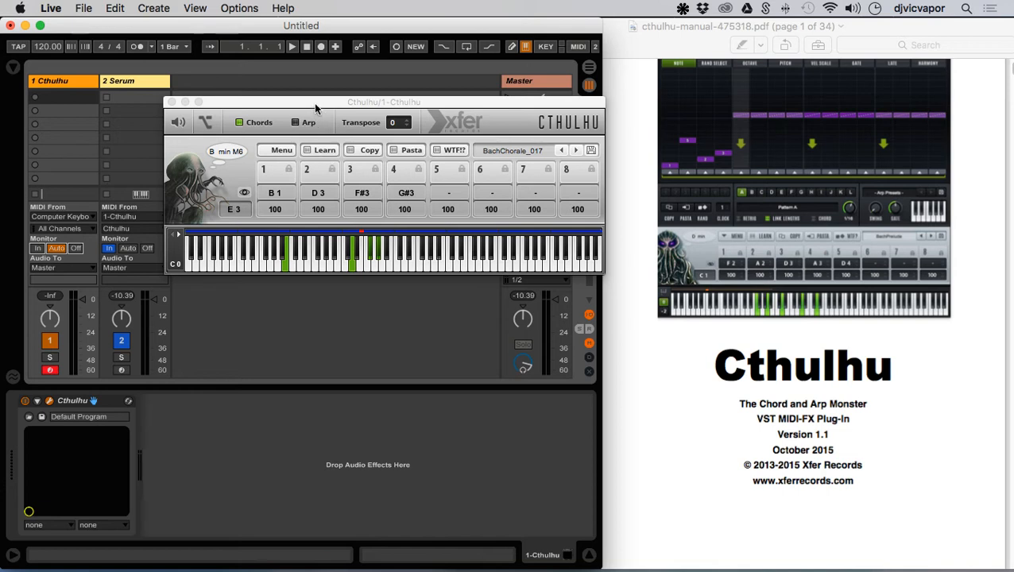
drag(314, 104, 323, 101)
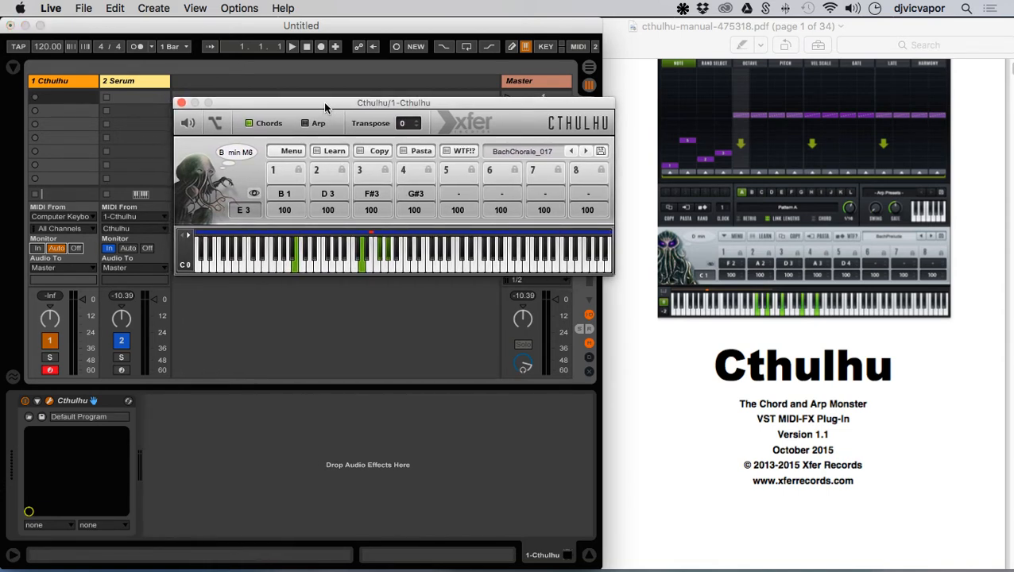
- Look through the opening pages of the Cthulhu manual, from the cover through Contents to the Introduction and installation notes
scroll(753, 378, down, 5)
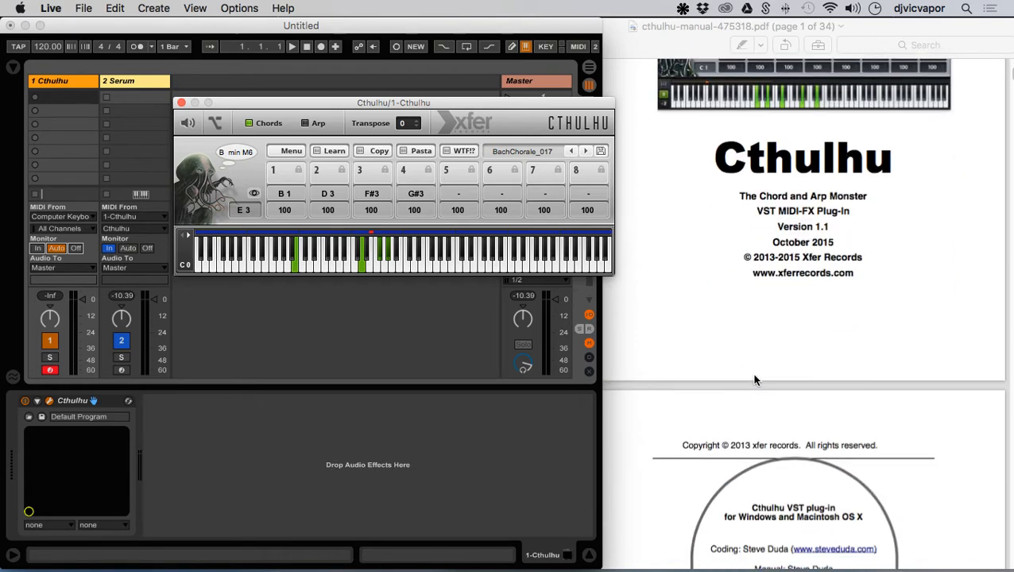
scroll(753, 379, down, 8)
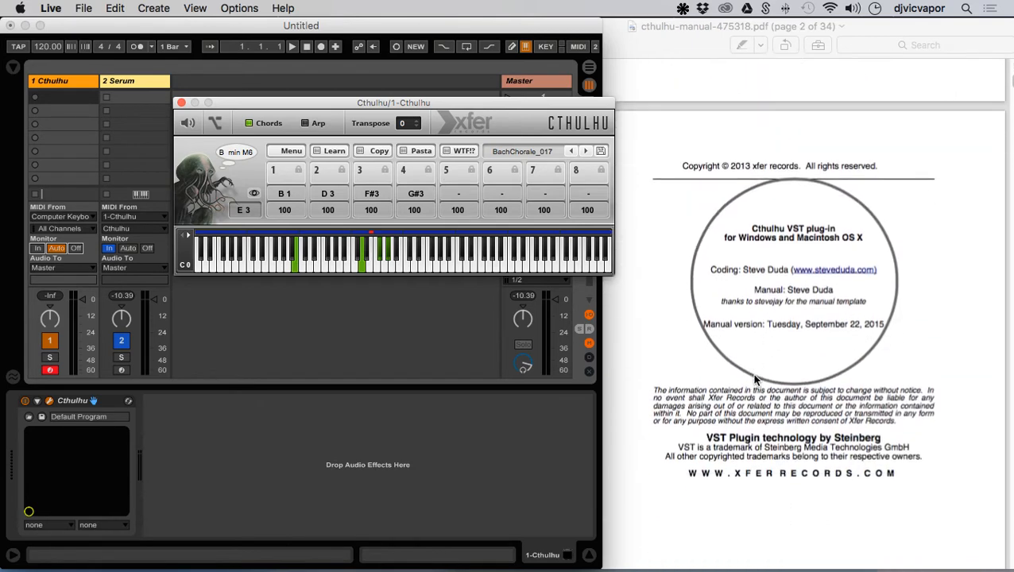
scroll(753, 379, down, 10)
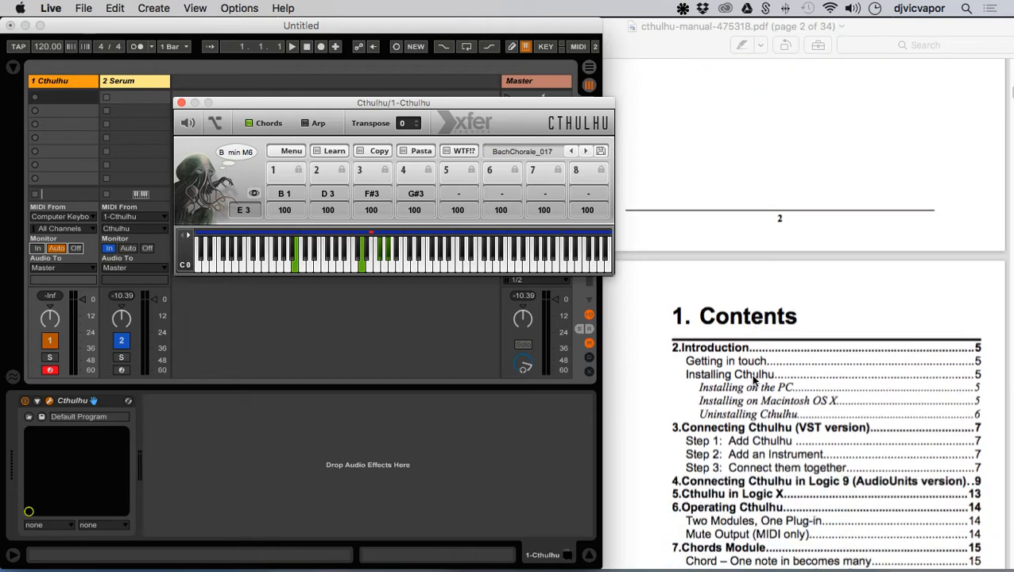
scroll(747, 386, down, 10)
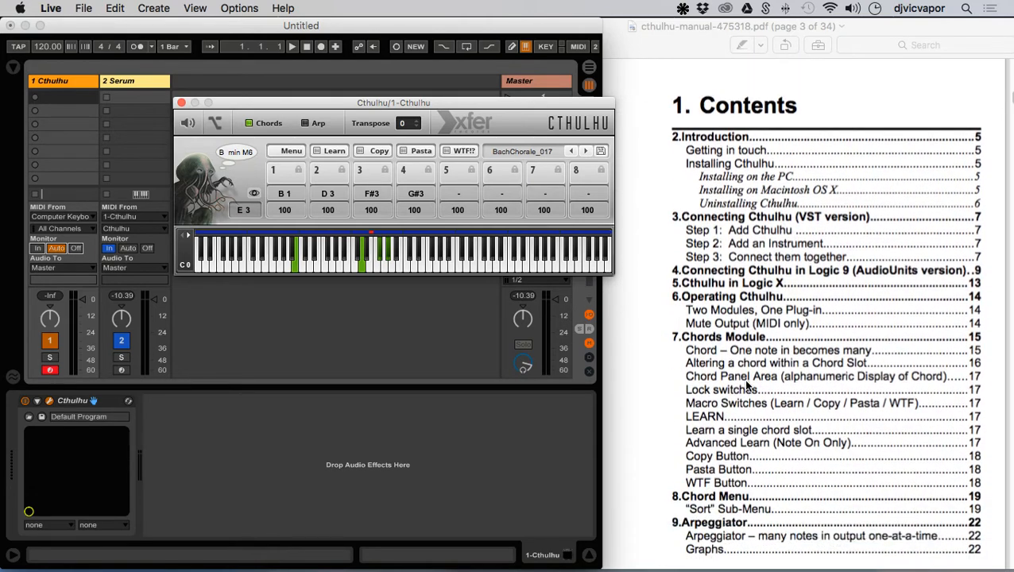
scroll(747, 386, down, 10)
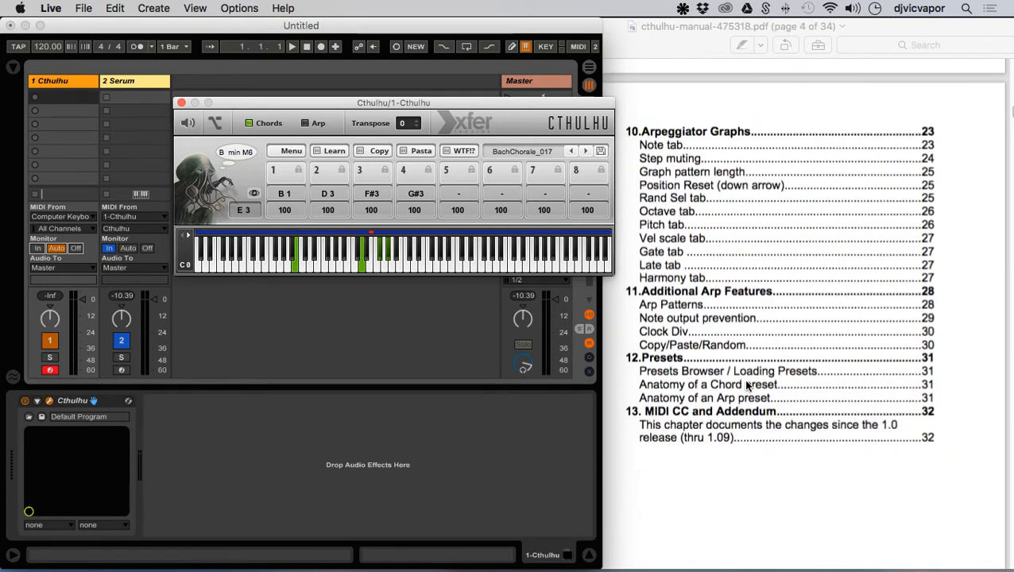
scroll(744, 372, down, 5)
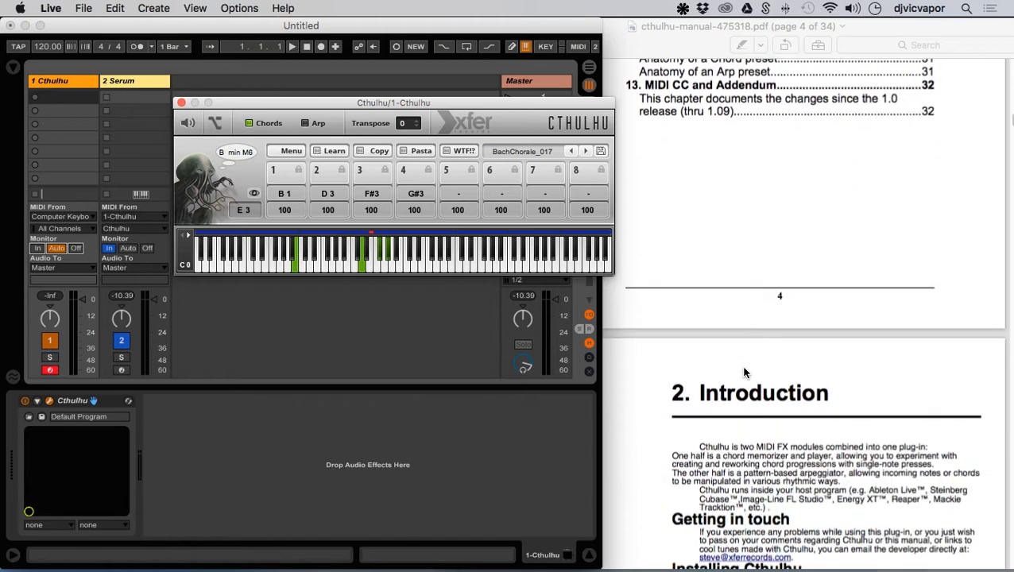
scroll(743, 371, down, 5)
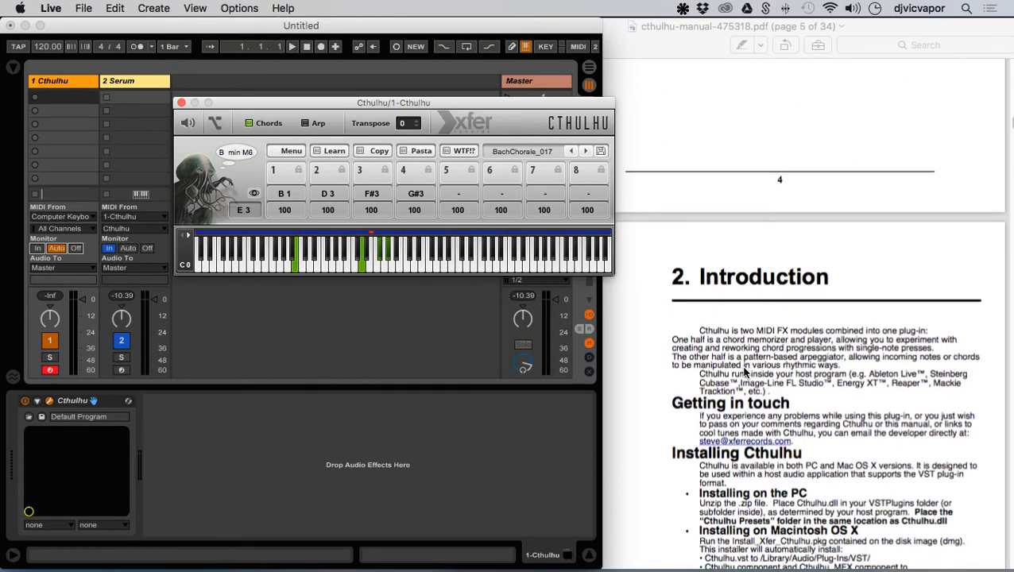
scroll(744, 371, down, 20)
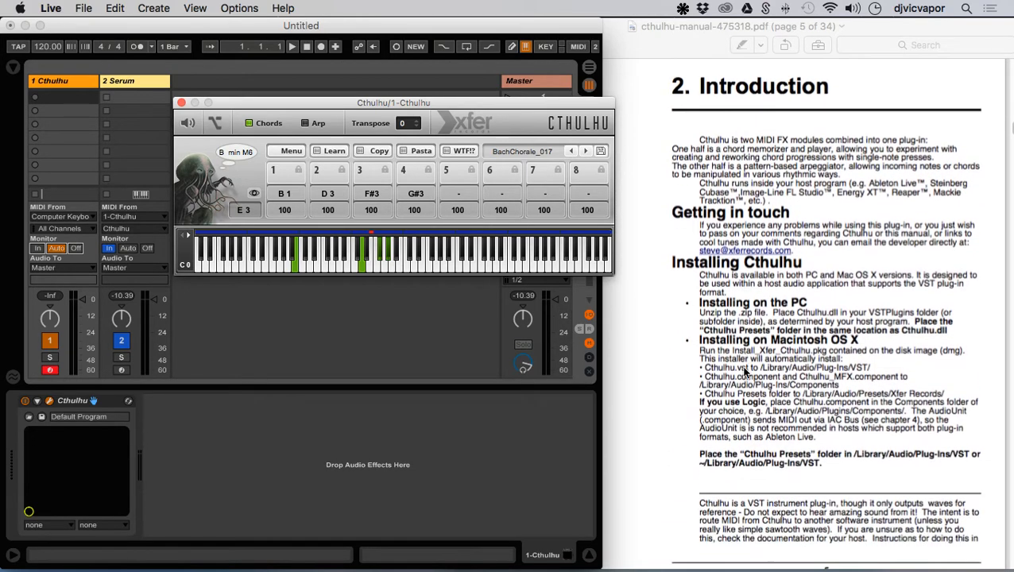
- Examine manual chapter 3 on connecting the VST version of Cthulhu, including the MIDI routing examples for Ableton Live and FL Studio
scroll(743, 371, down, 15)
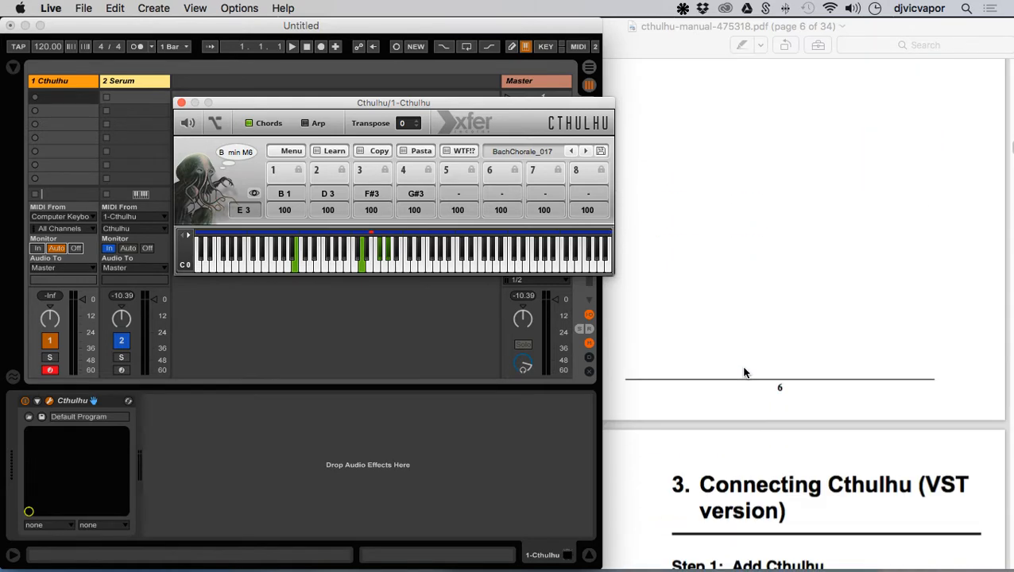
scroll(744, 371, down, 12)
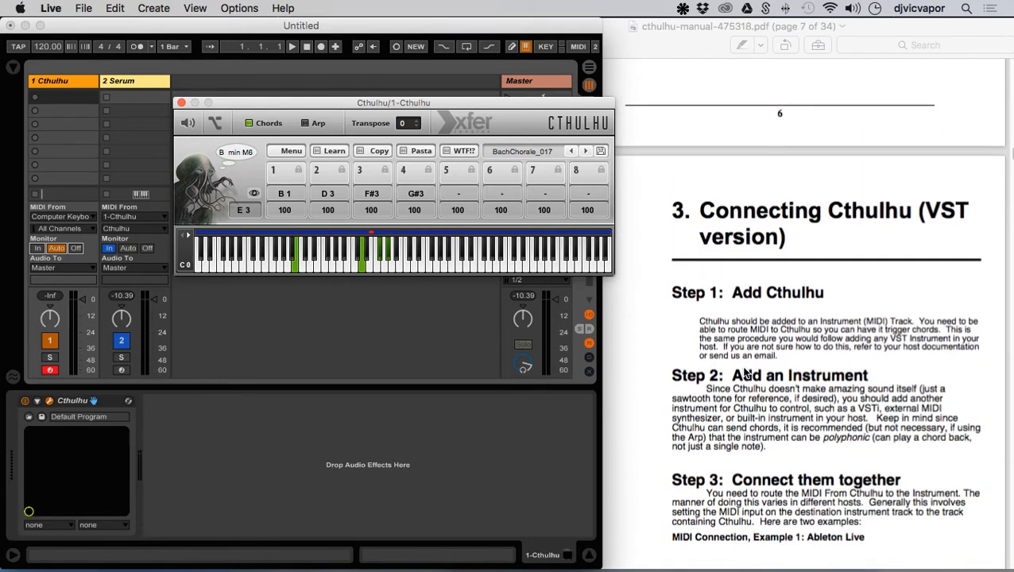
scroll(744, 371, down, 15)
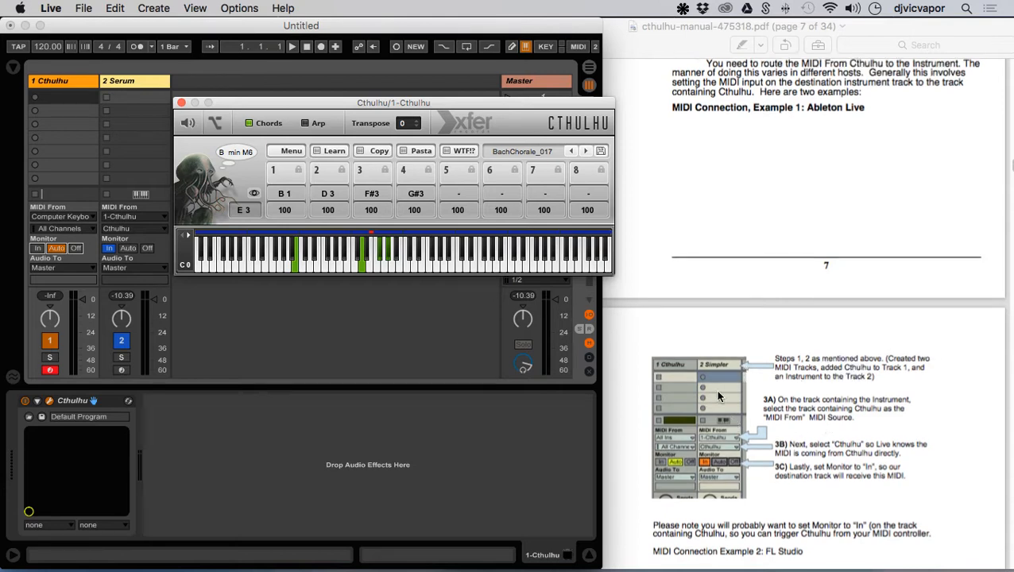
scroll(769, 361, down, 4)
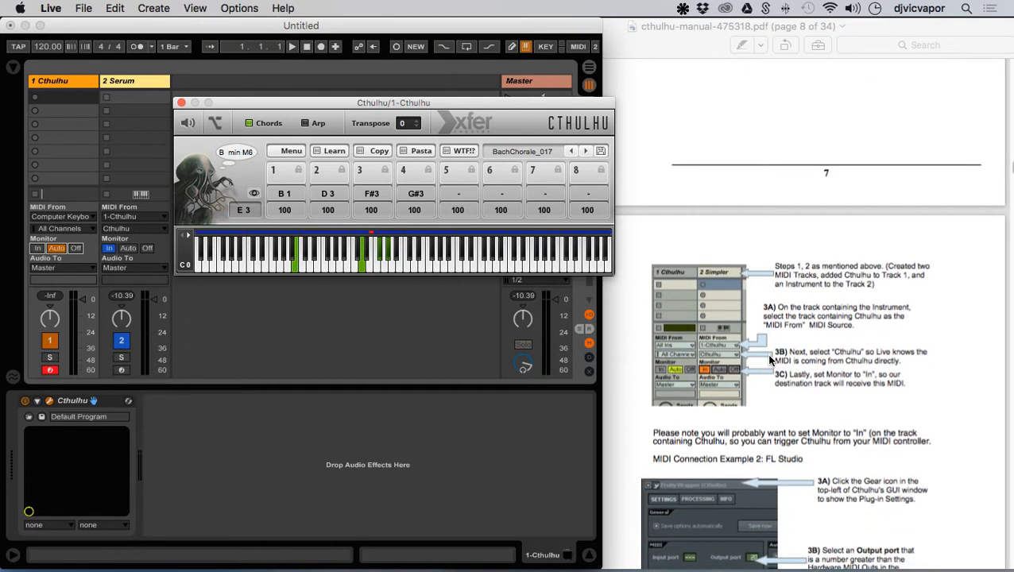
scroll(769, 360, down, 2)
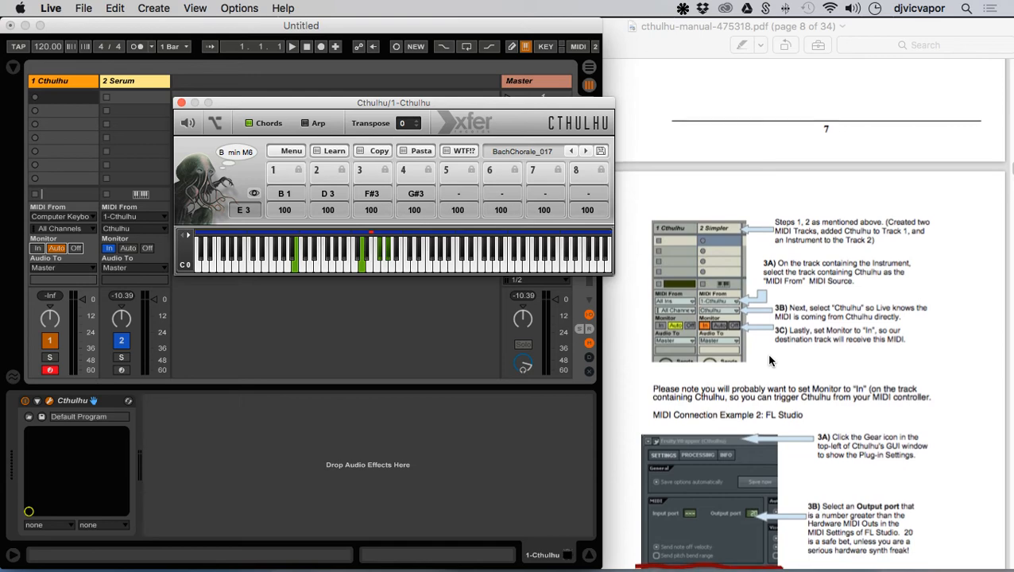
scroll(770, 360, down, 8)
scroll(770, 360, down, 15)
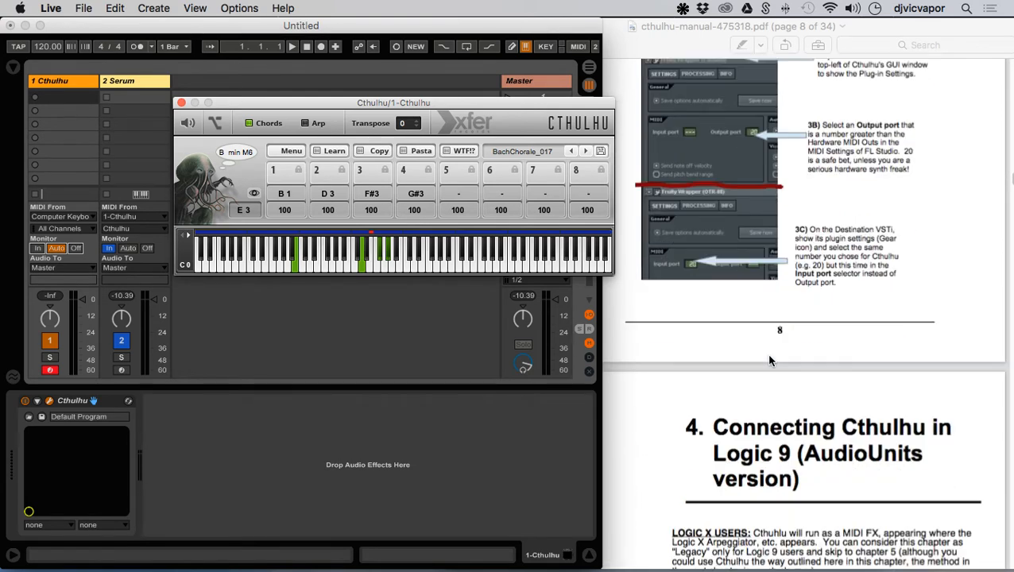
- Skim manual chapter 4 on connecting Cthulhu in Logic 9, covering the Secure Method and the Quick Method
scroll(770, 361, down, 20)
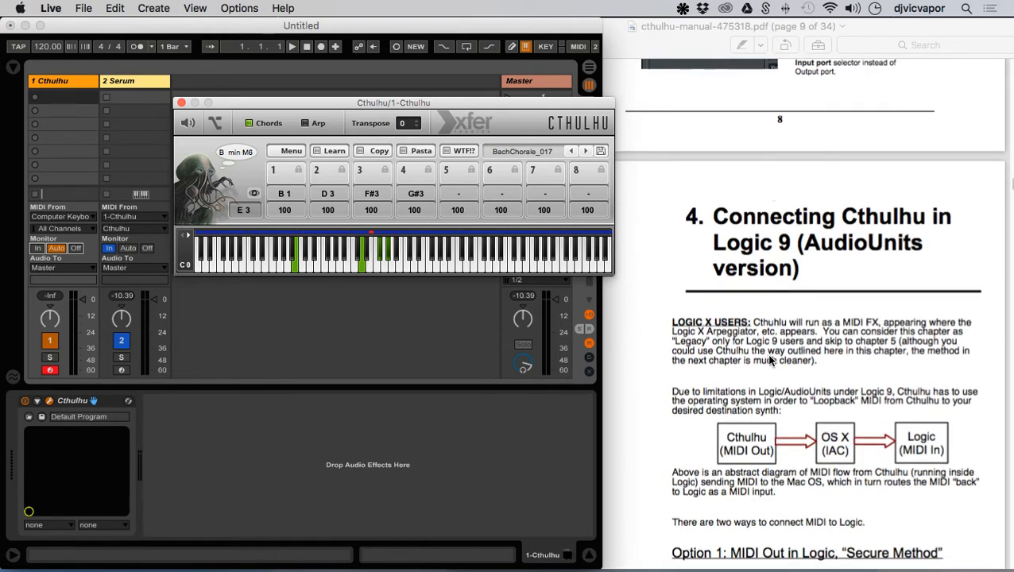
scroll(769, 360, down, 20)
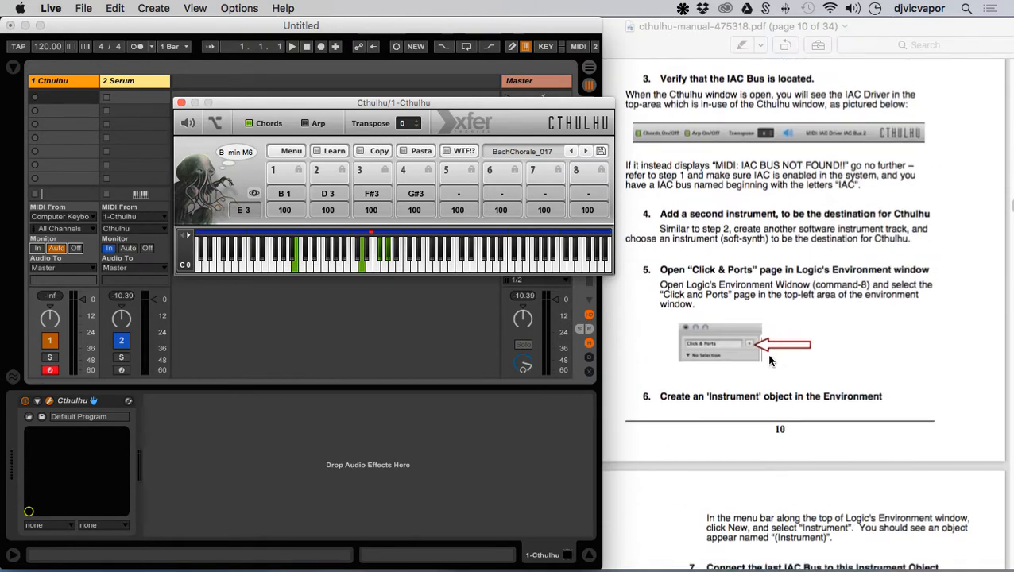
scroll(770, 361, down, 20)
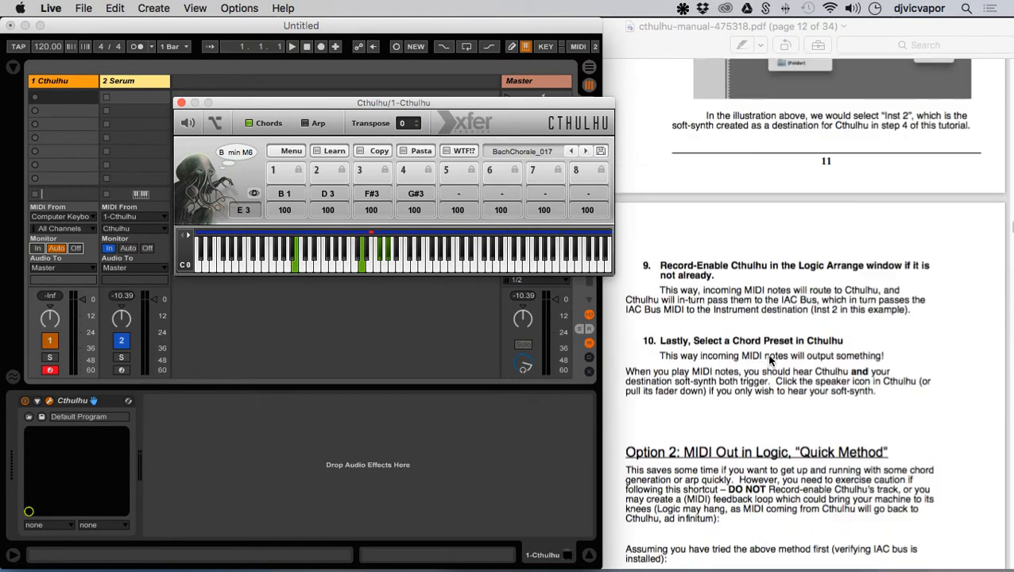
scroll(769, 360, down, 10)
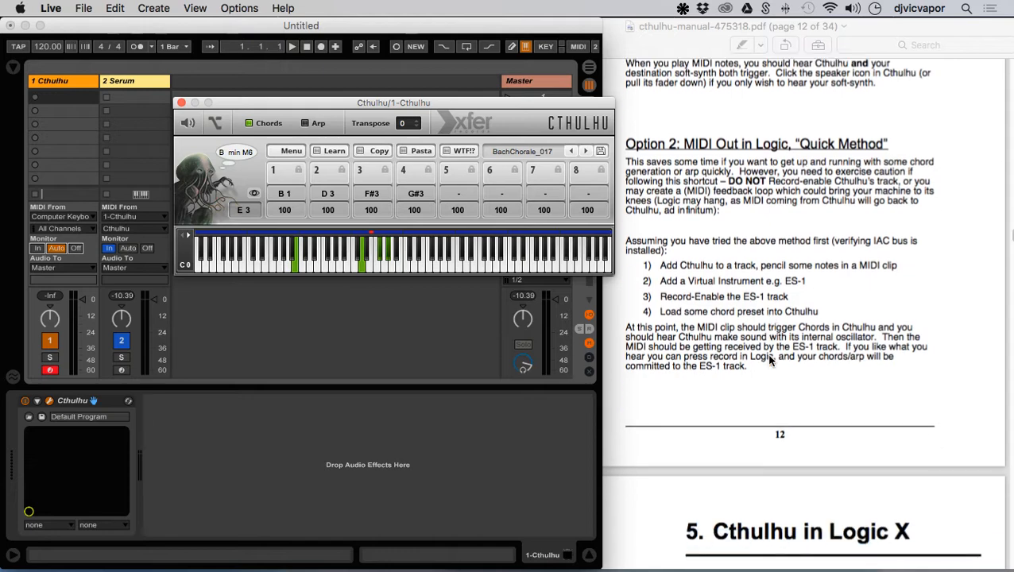
- Read manual chapter 6, Operating Cthulhu, examining the Chord-to-Arp signal flow and the Mute Output section
scroll(769, 361, down, 20)
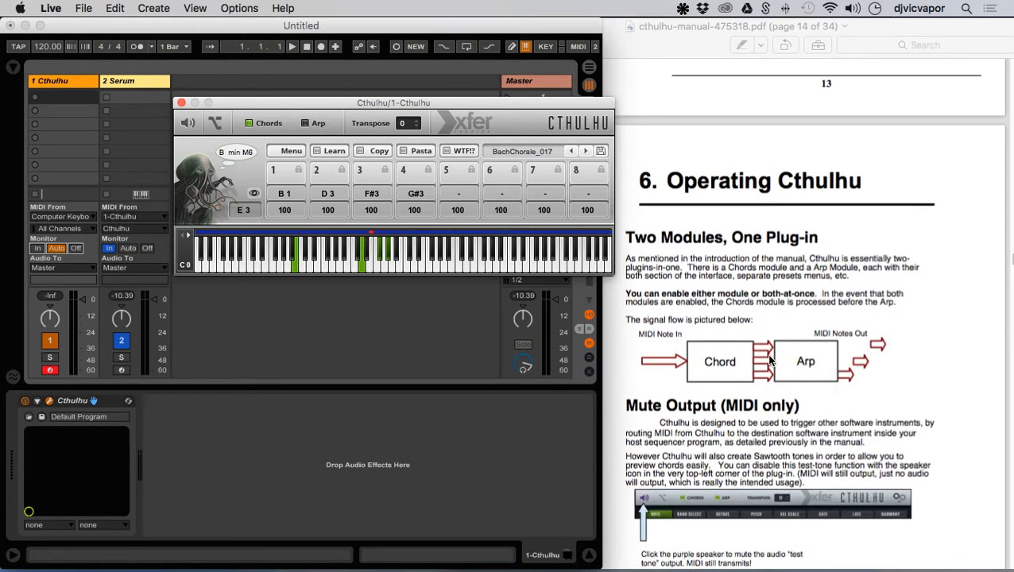
scroll(769, 360, down, 4)
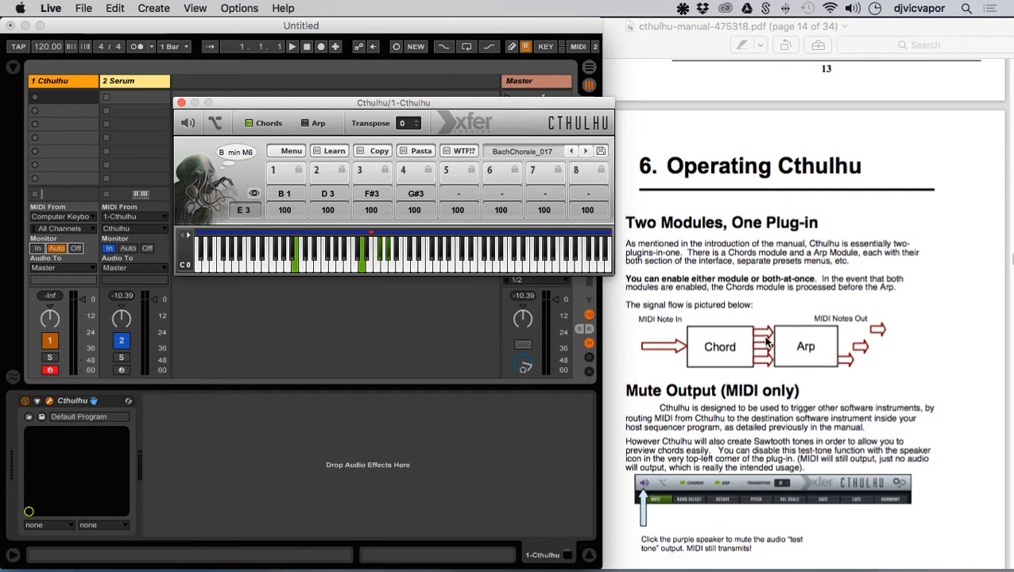
scroll(767, 342, down, 2)
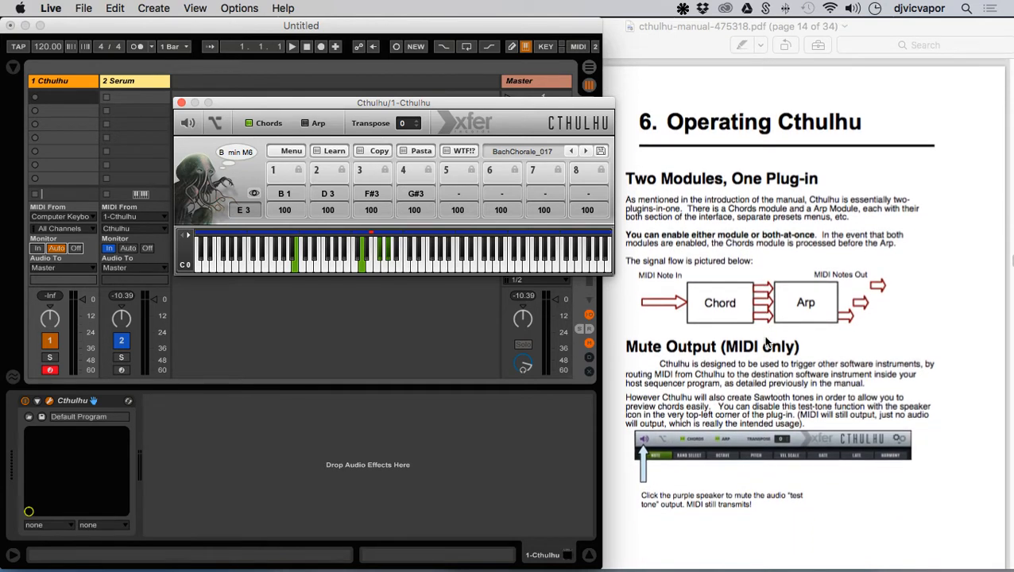
scroll(768, 342, down, 3)
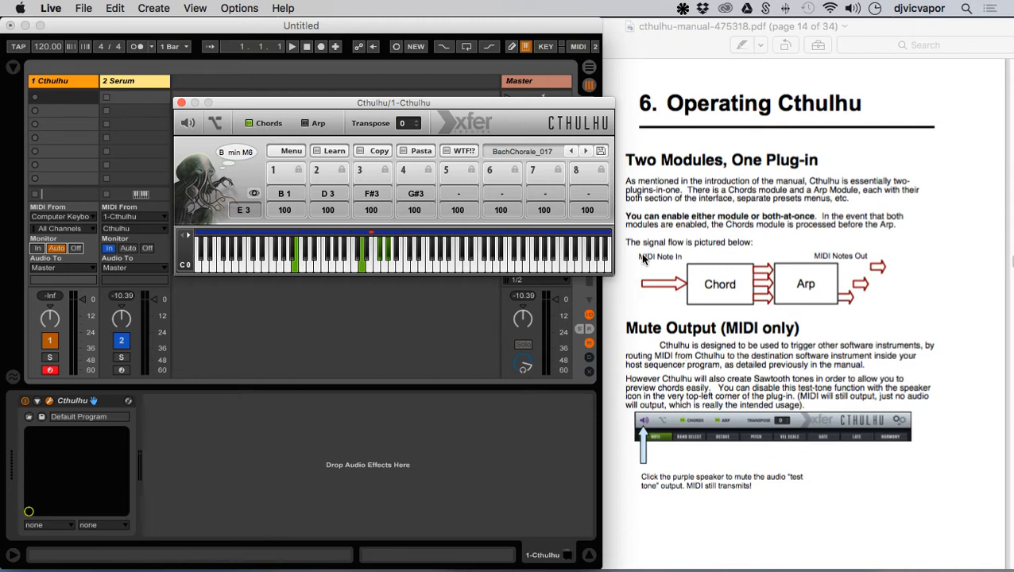
scroll(644, 247, down, 1)
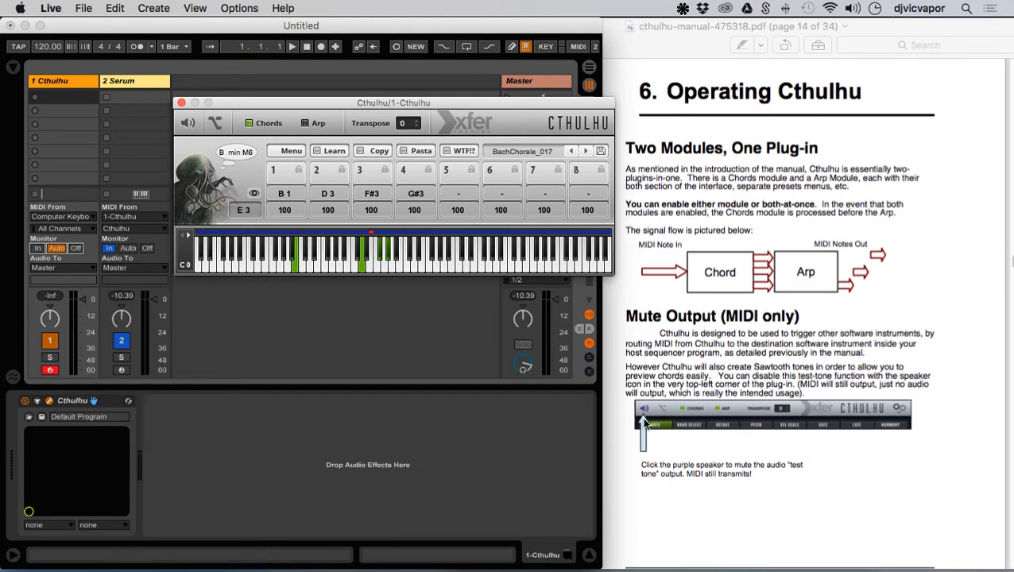
scroll(693, 354, down, 5)
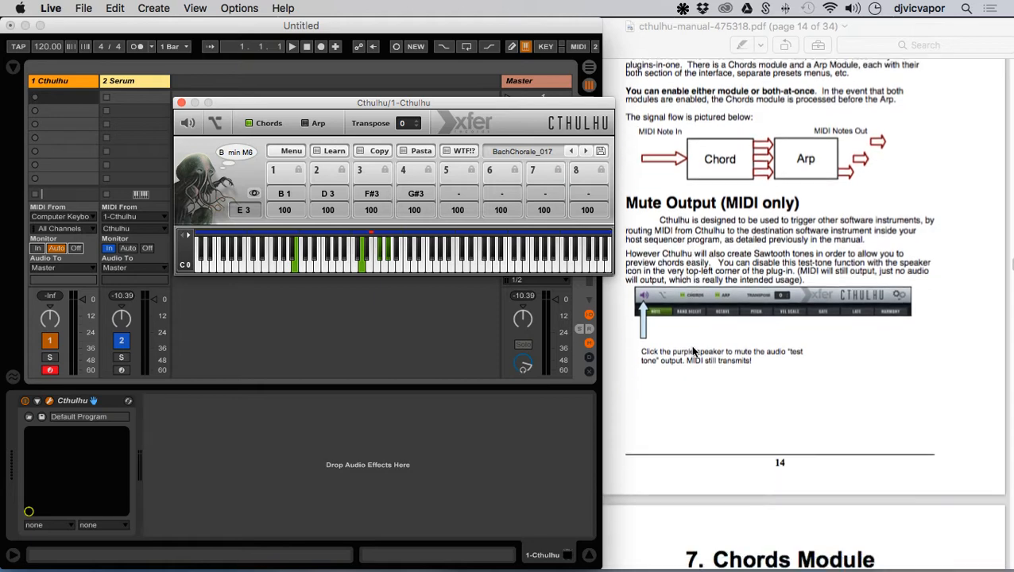
scroll(693, 354, down, 1)
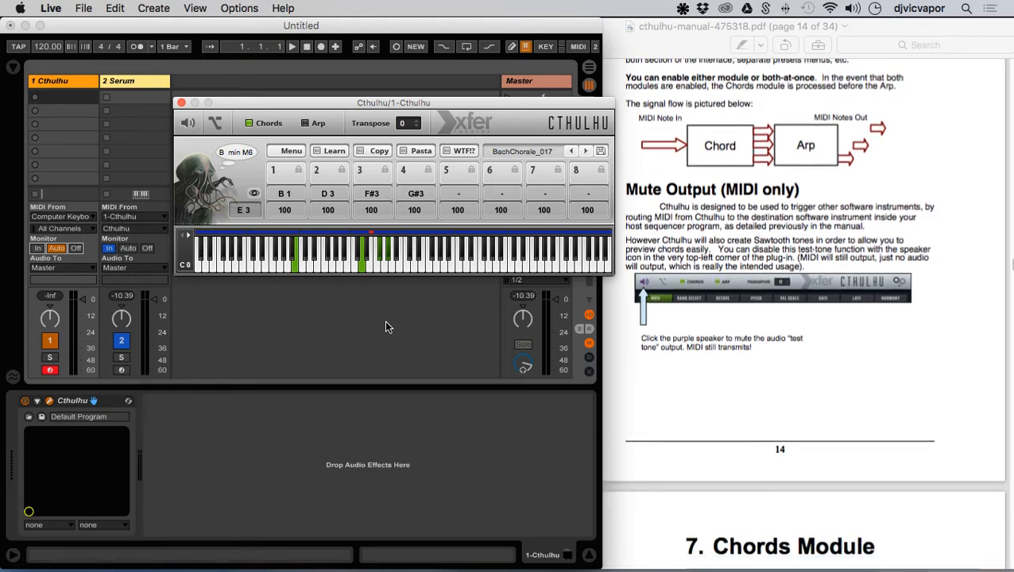
- Read the start of manual chapter 7, Chords Module, covering one-note chords, chord analysis and the chord-slot display
scroll(674, 260, down, 15)
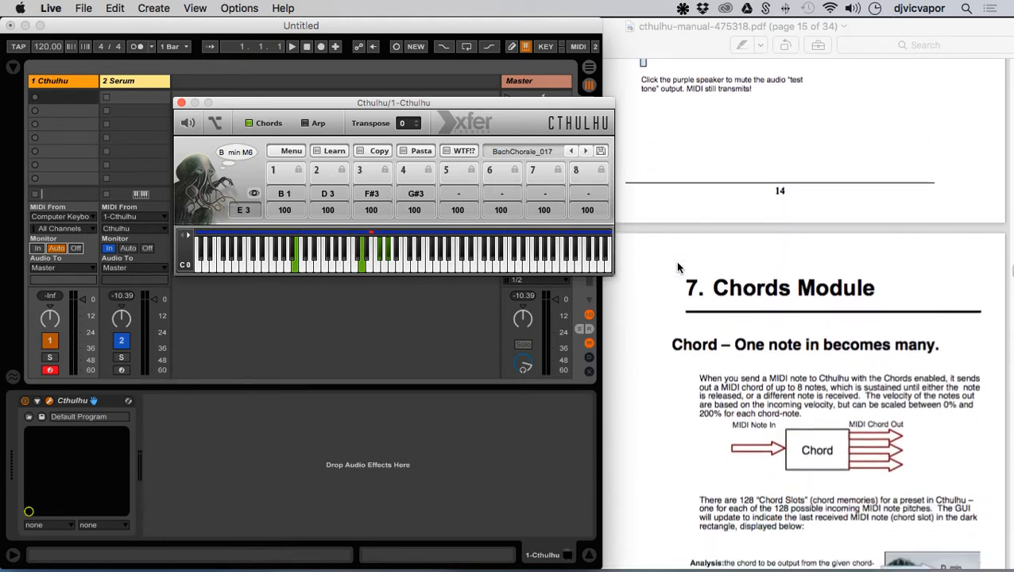
scroll(678, 268, down, 5)
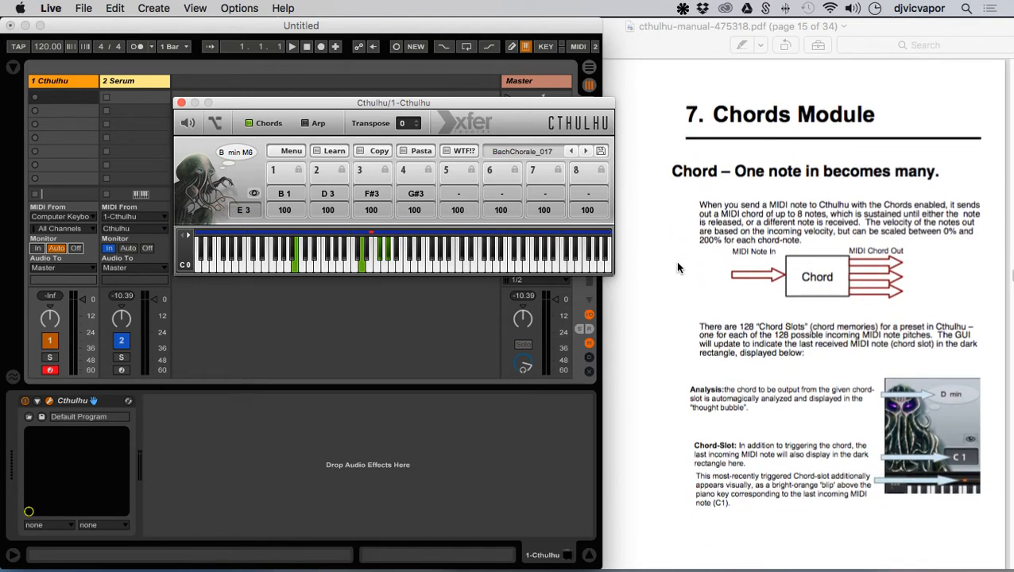
scroll(678, 268, down, 1)
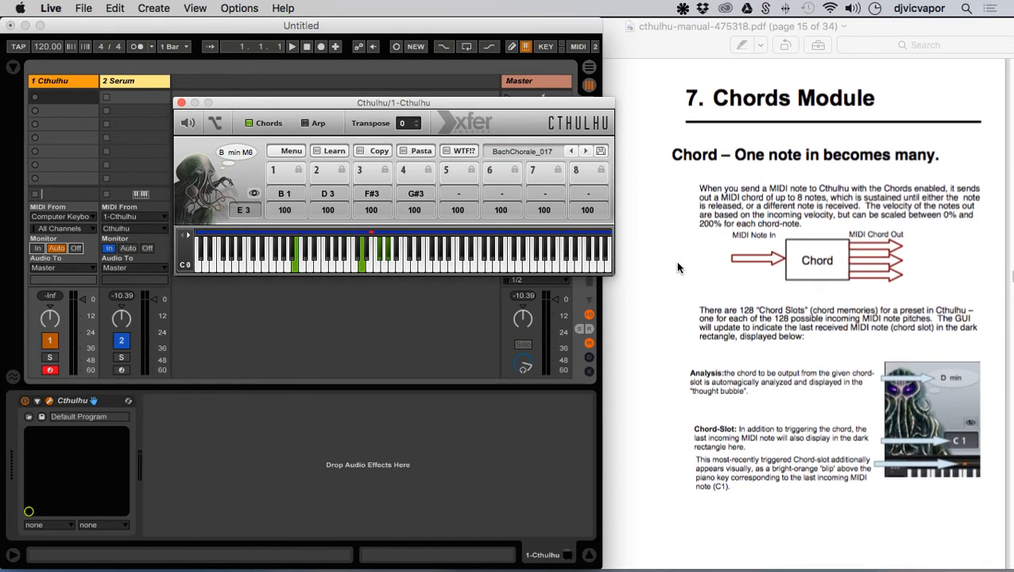
scroll(678, 268, down, 1)
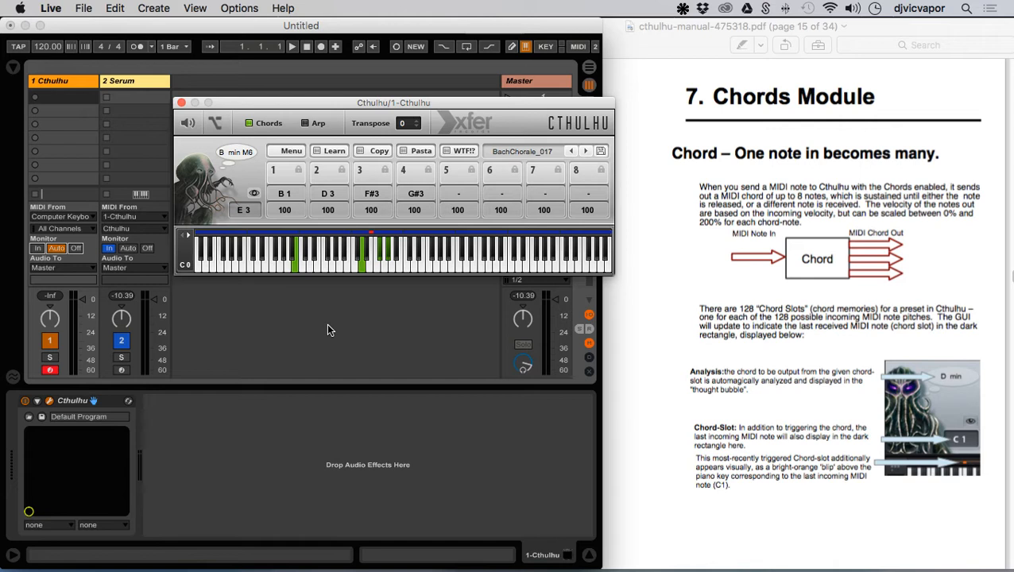
- Play single notes into Cthulhu to audition its chords, including the D3 chord slot
key(d)
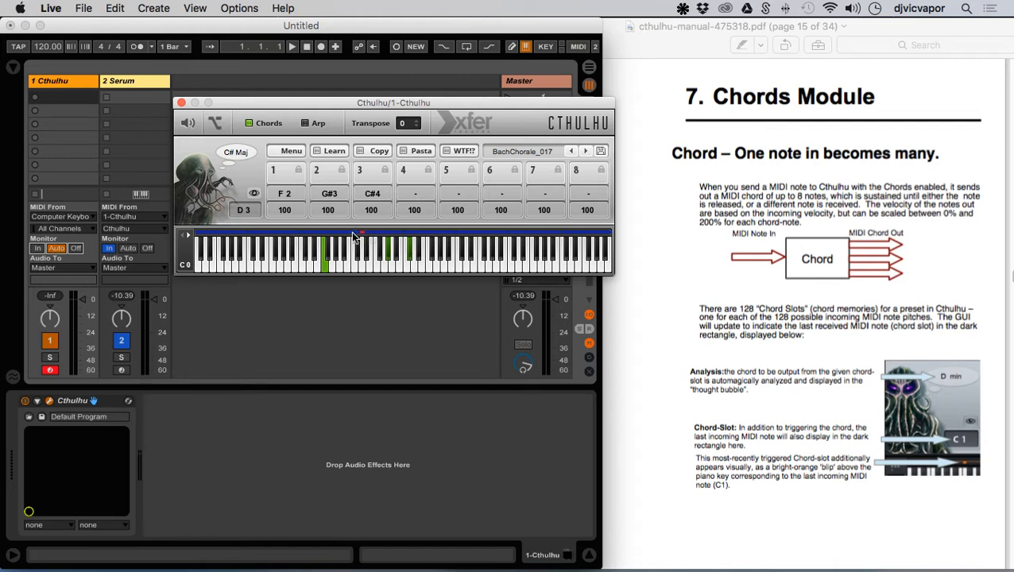
key(s)
- Select the Serum track and open its Serum plug-in window
click(144, 82)
key(s)
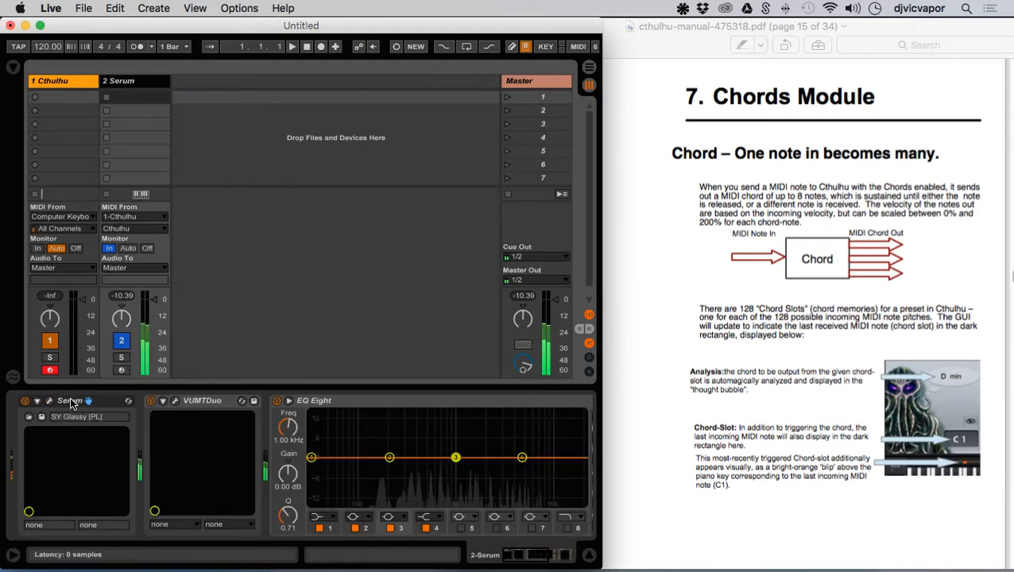
click(49, 401)
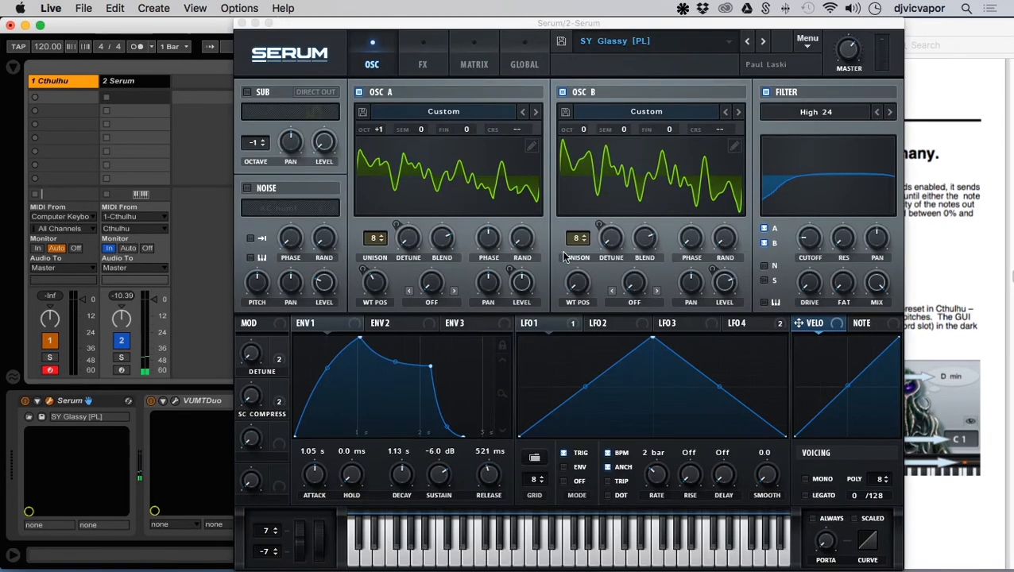
- Try the Synth presets SY Monotone [CFA] and SY Angry Organ [KG] in Serum, playing notes to hear the sound
click(730, 45)
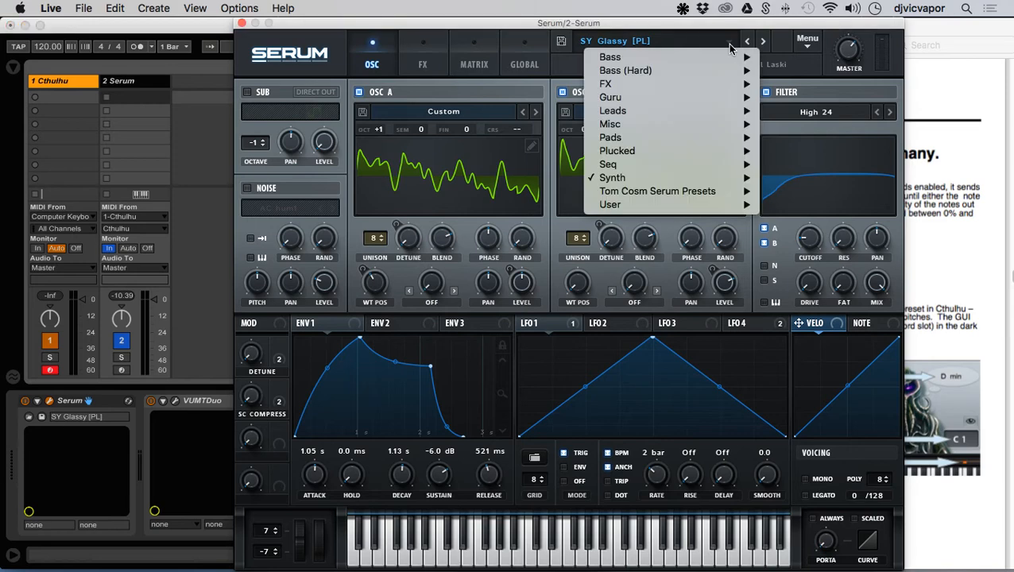
mouse_move(685, 178)
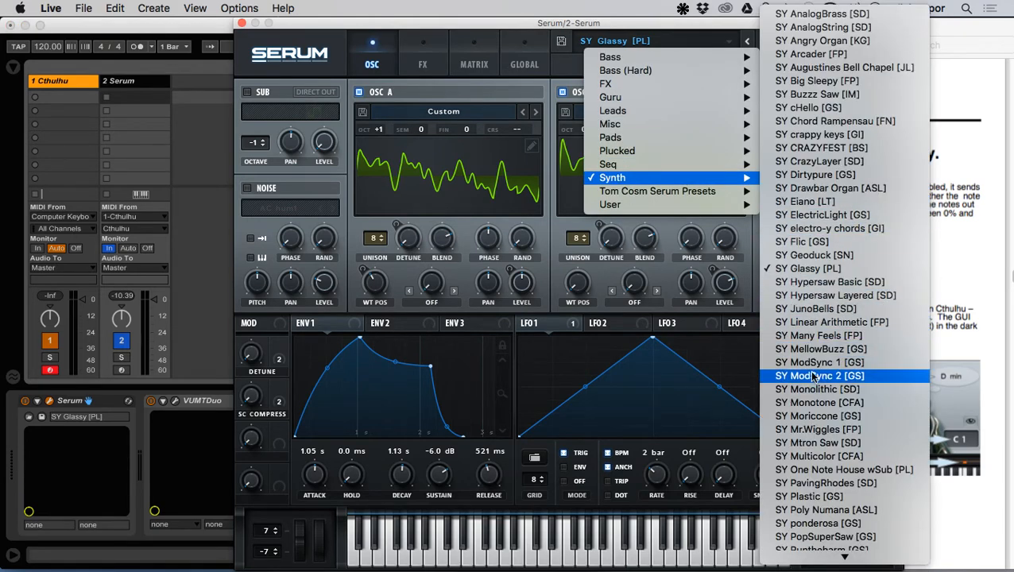
click(810, 403)
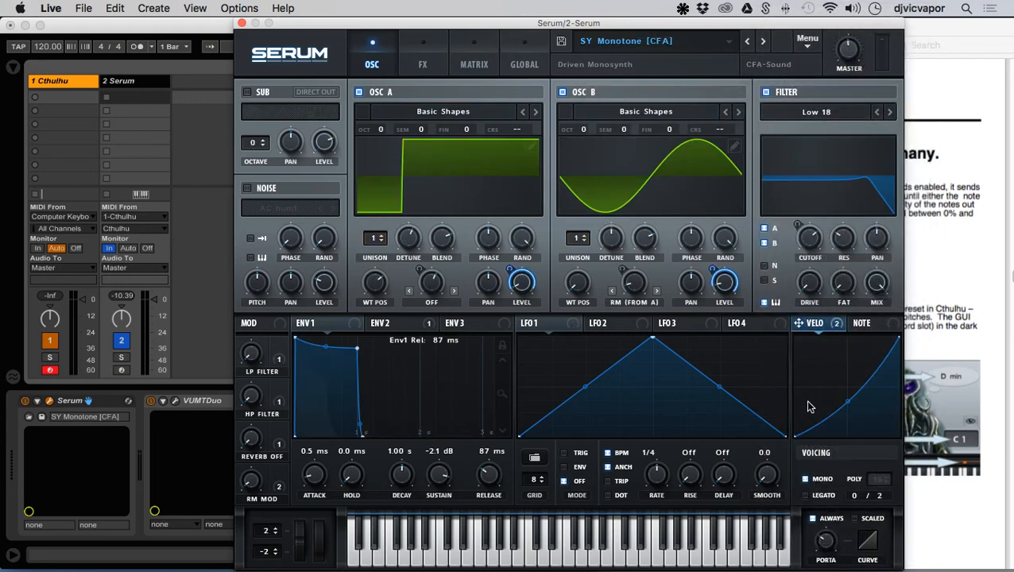
key(a)
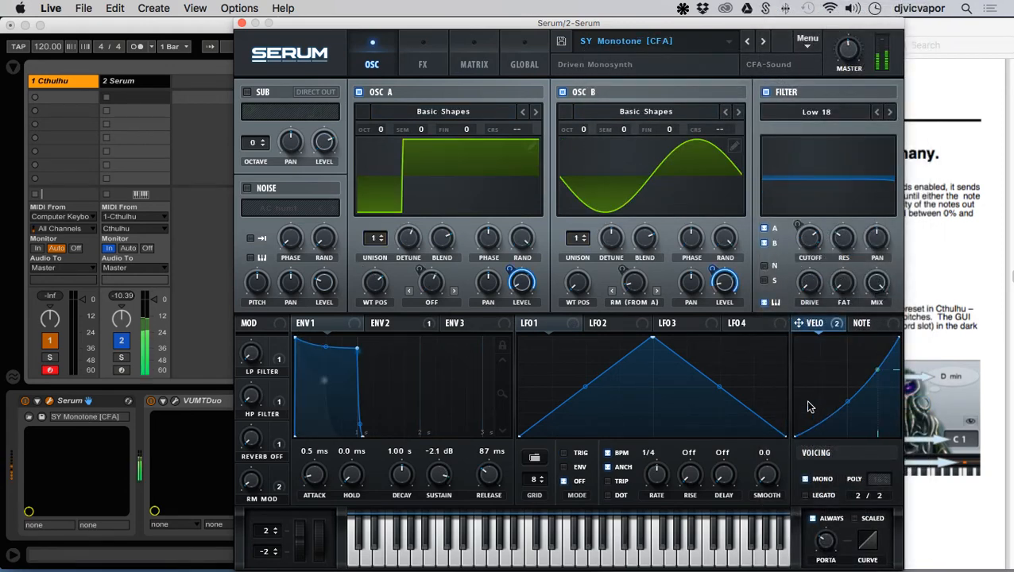
click(728, 44)
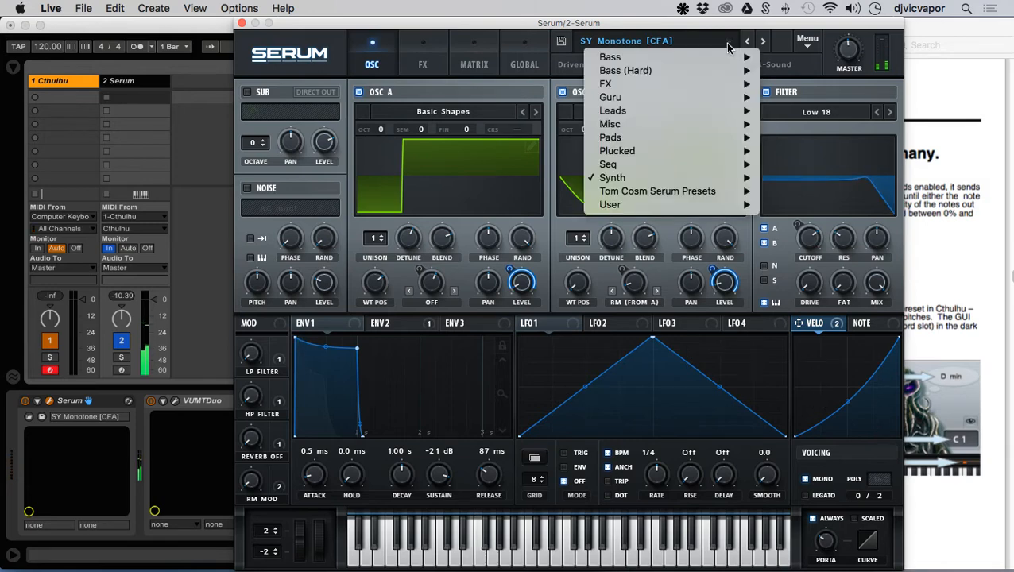
mouse_move(721, 178)
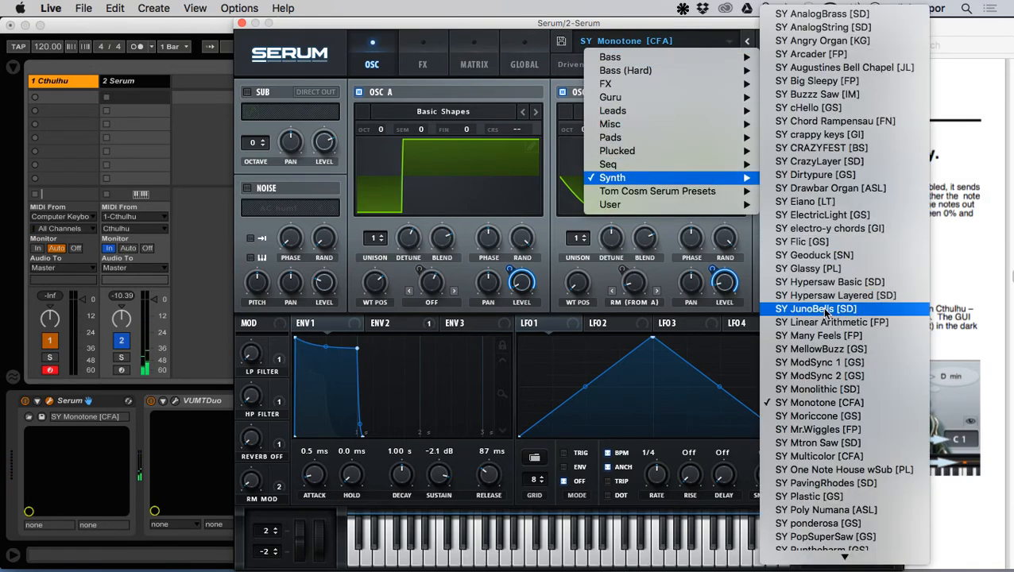
click(810, 43)
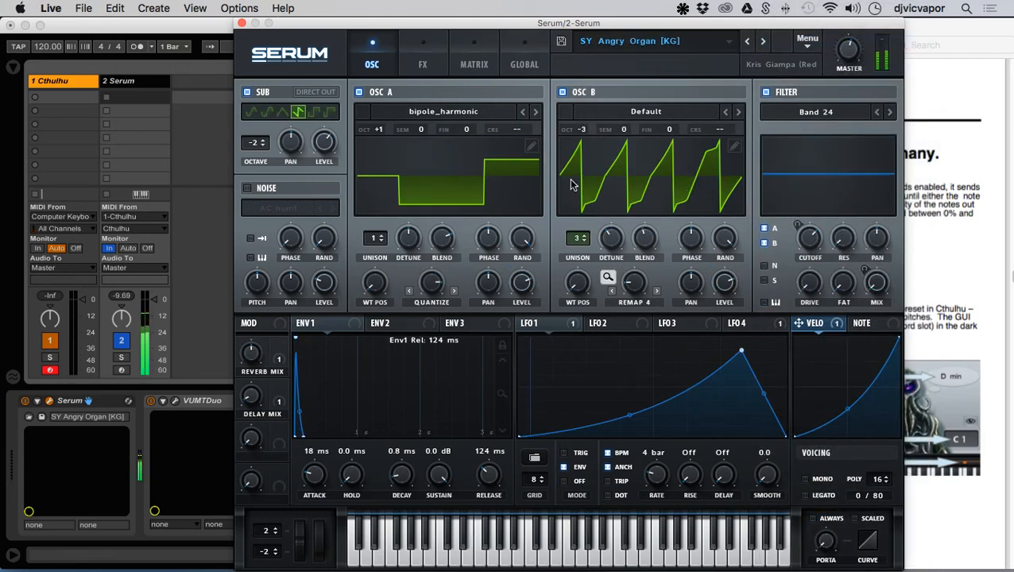
- Load the Synth preset SY PavingRhodes [SD] in Serum and close the plug-in window
click(725, 44)
mouse_move(689, 178)
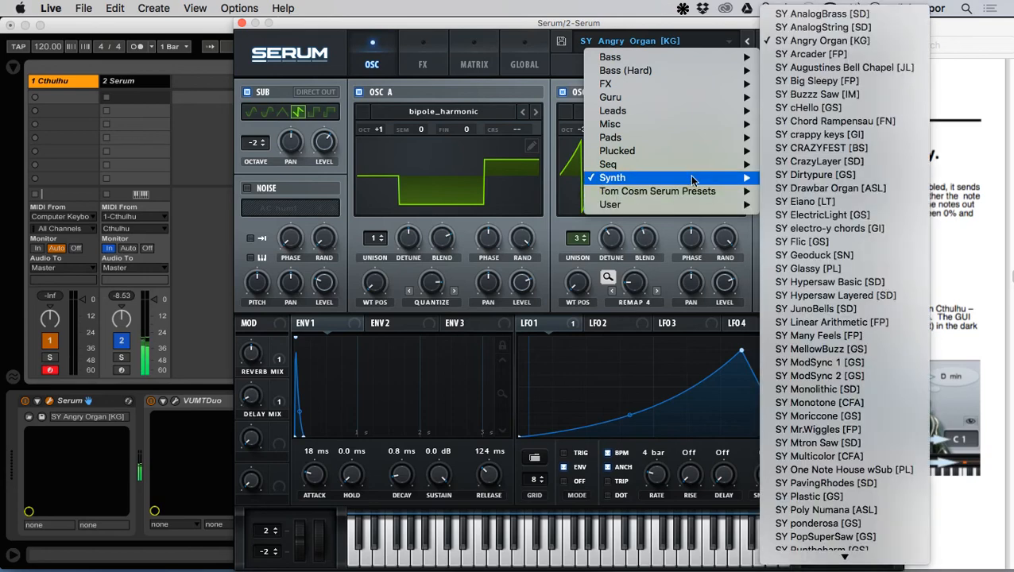
scroll(783, 413, down, 5)
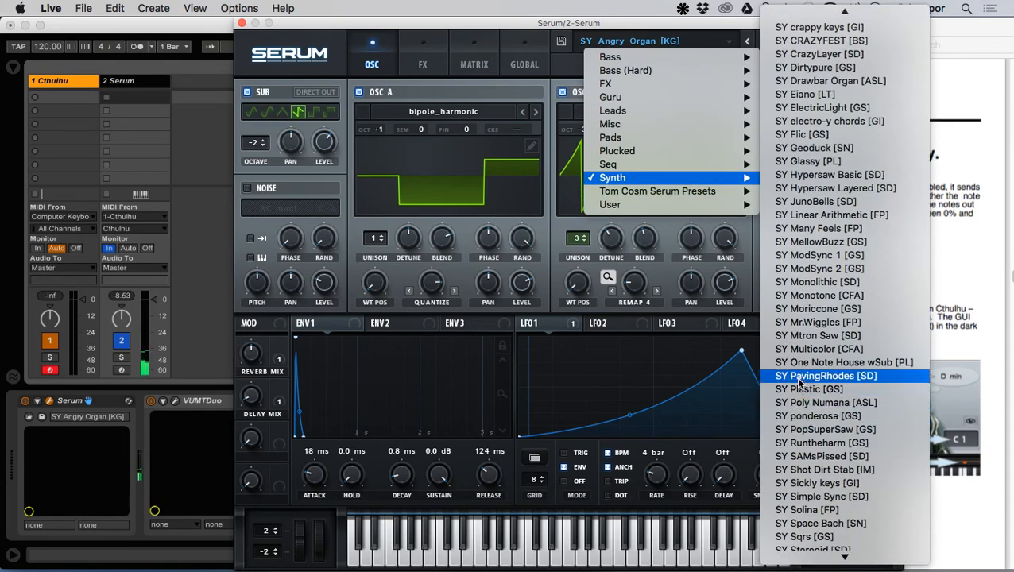
click(800, 376)
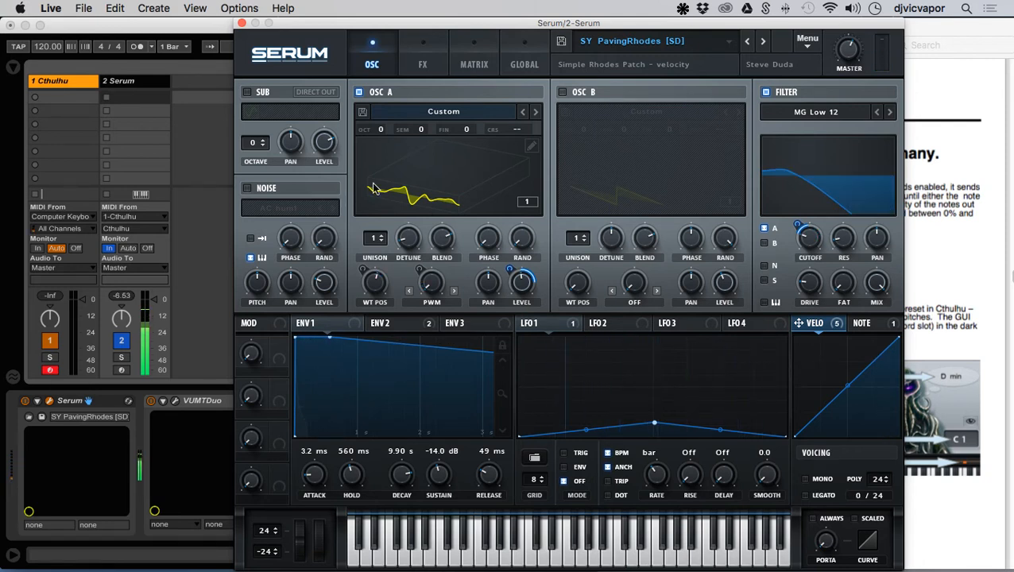
click(241, 26)
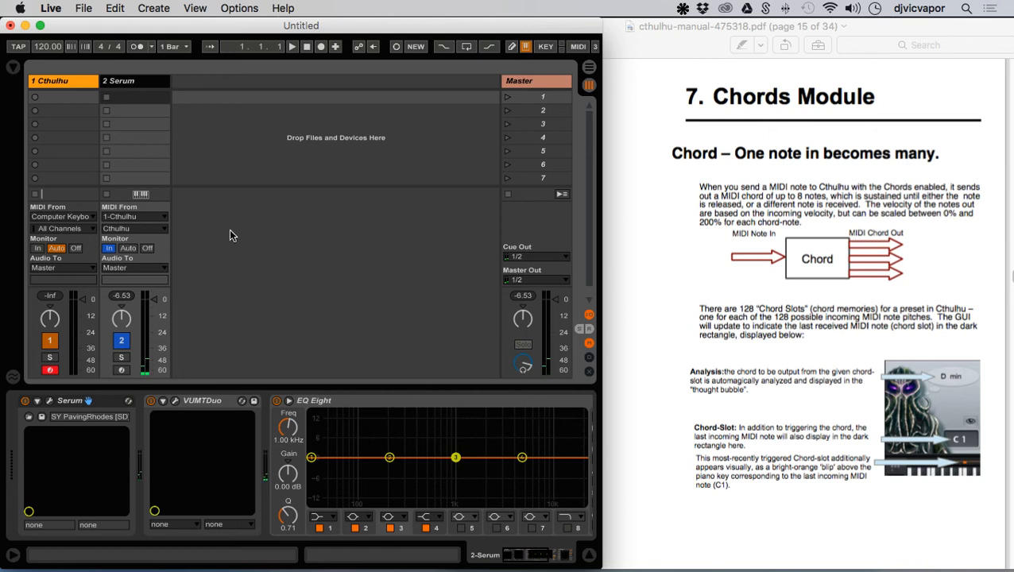
- Return to the Cthulhu track and play the E3 chord slot repeatedly to hear its chord through Serum
click(83, 80)
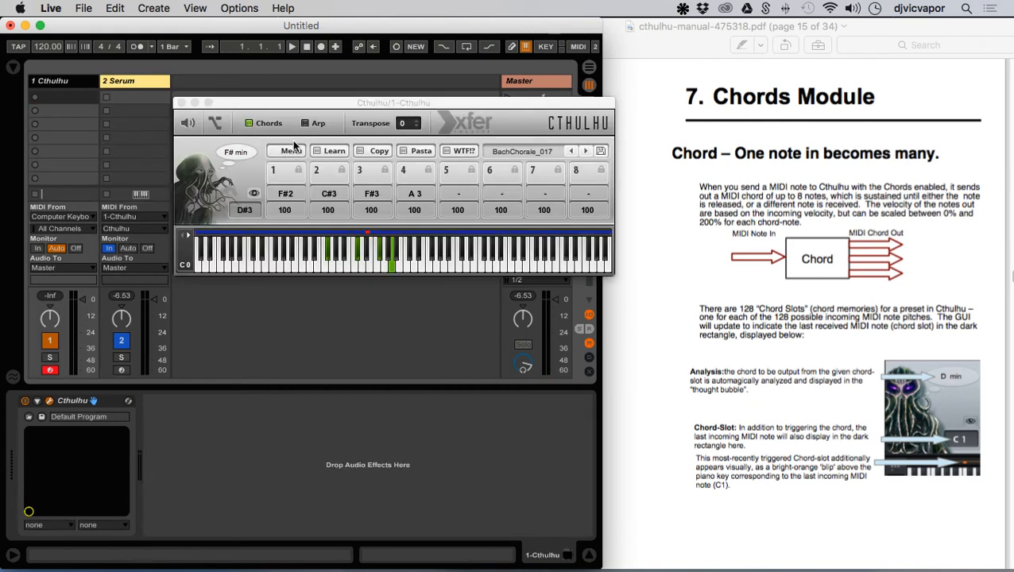
key(d)
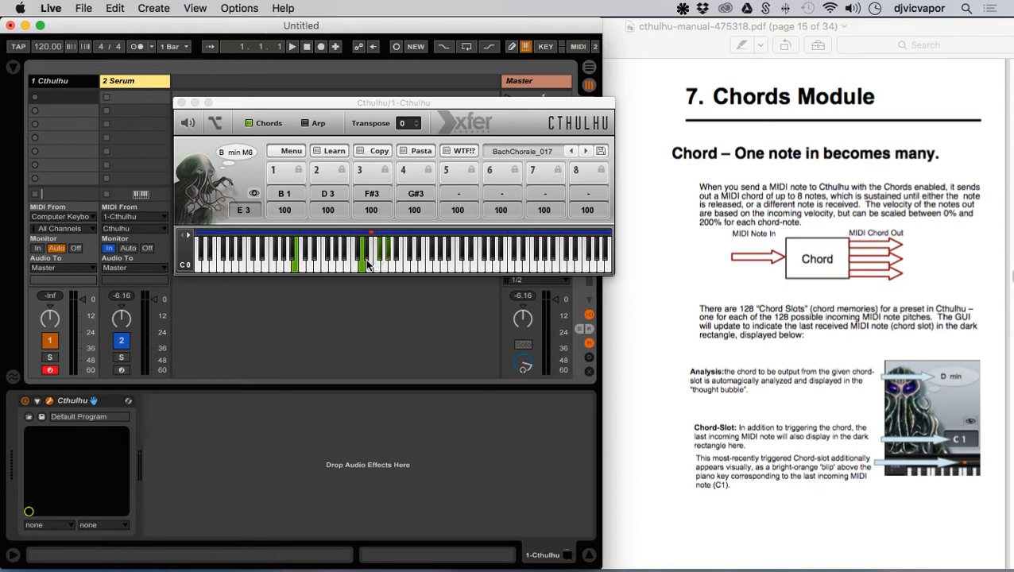
click(299, 271)
key(d)
key(d)
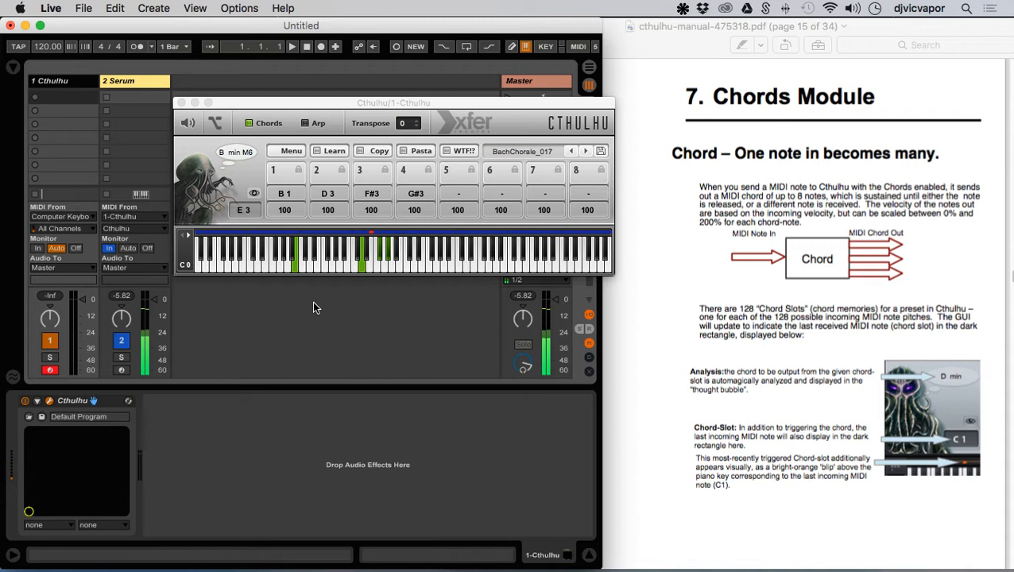
key(d)
- Look through Cthulhu's chord sorting options, from Low Note (absolute) to Hindemith (circle of 5ths)
click(290, 153)
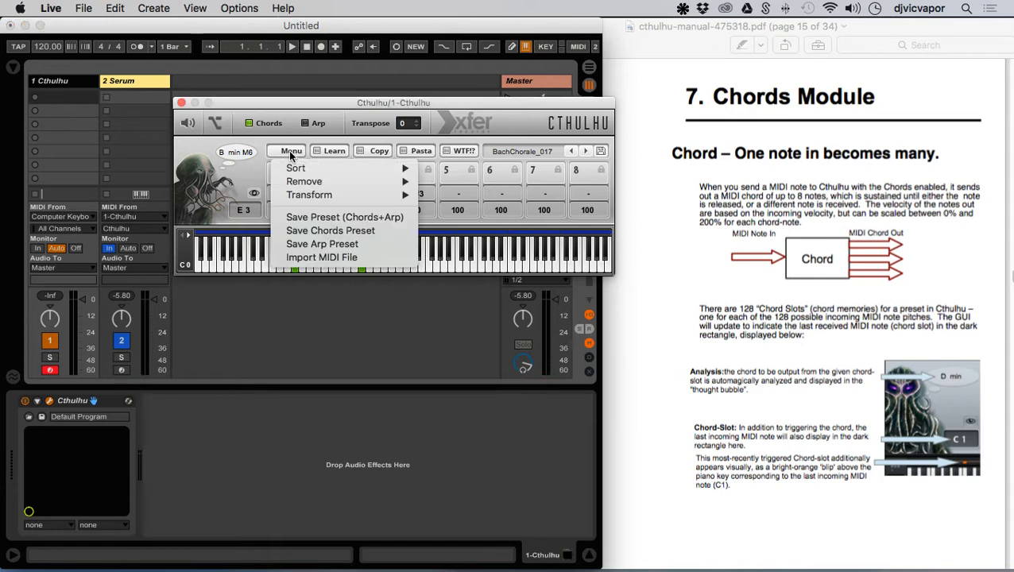
mouse_move(294, 169)
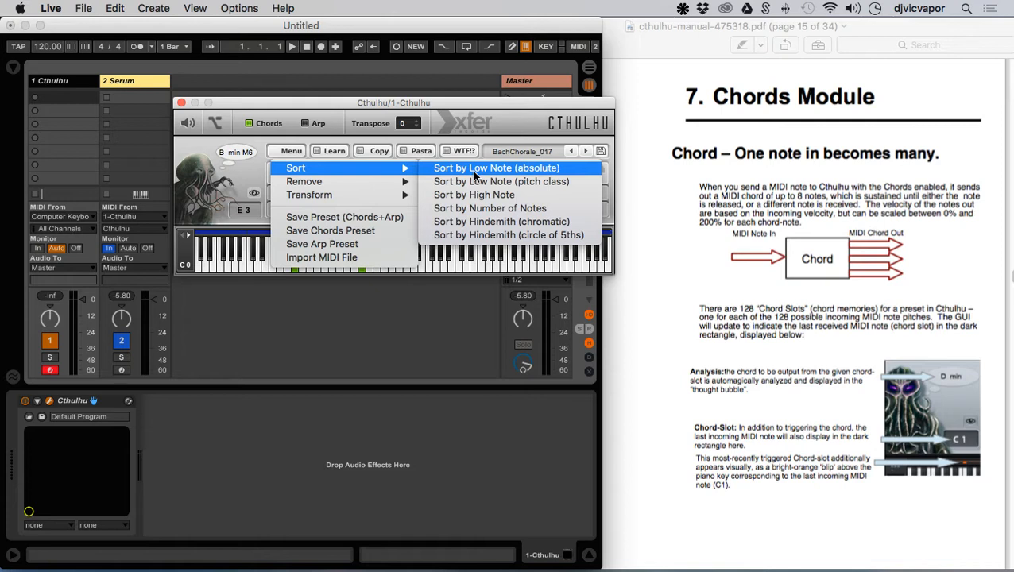
click(481, 235)
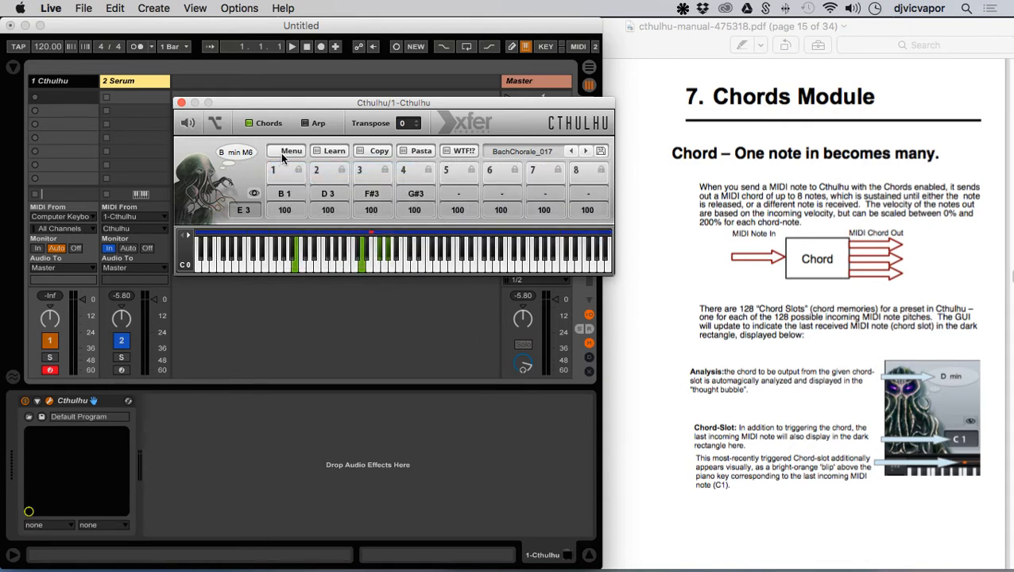
- Read manual page 16 on used chord slots and altering a chord within a chord slot
scroll(759, 276, down, 10)
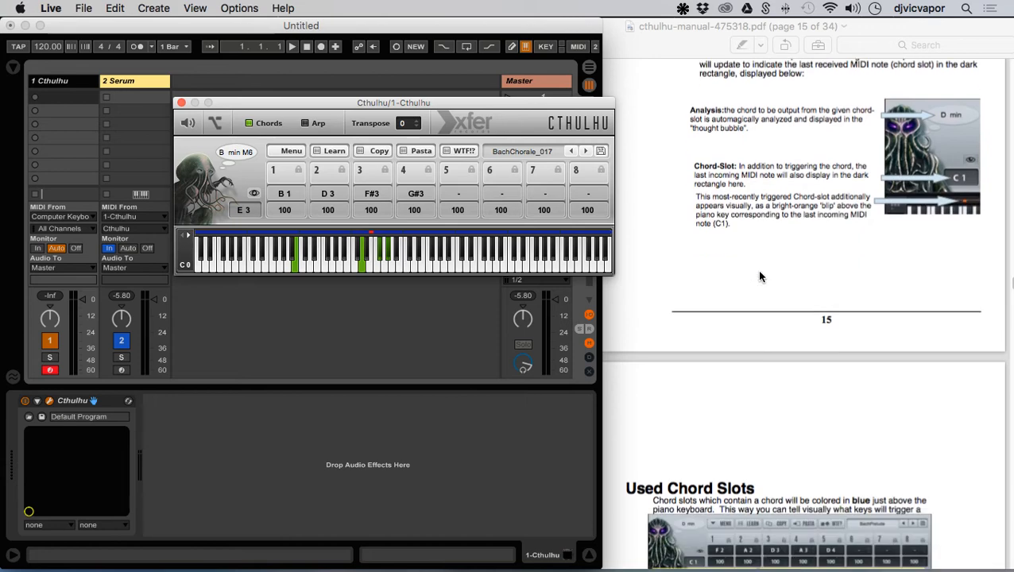
scroll(757, 270, down, 2)
scroll(668, 248, down, 1)
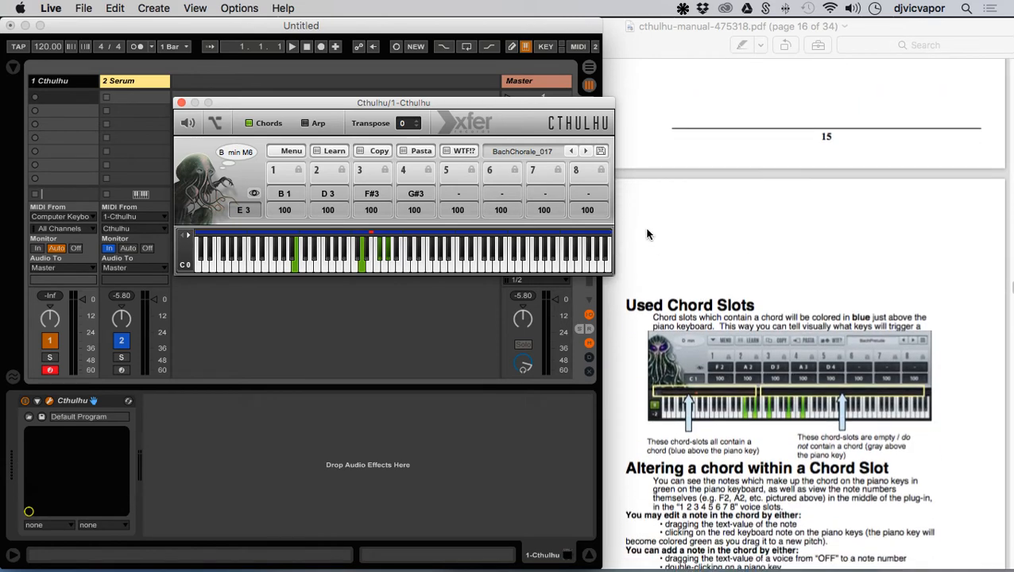
scroll(644, 233, down, 3)
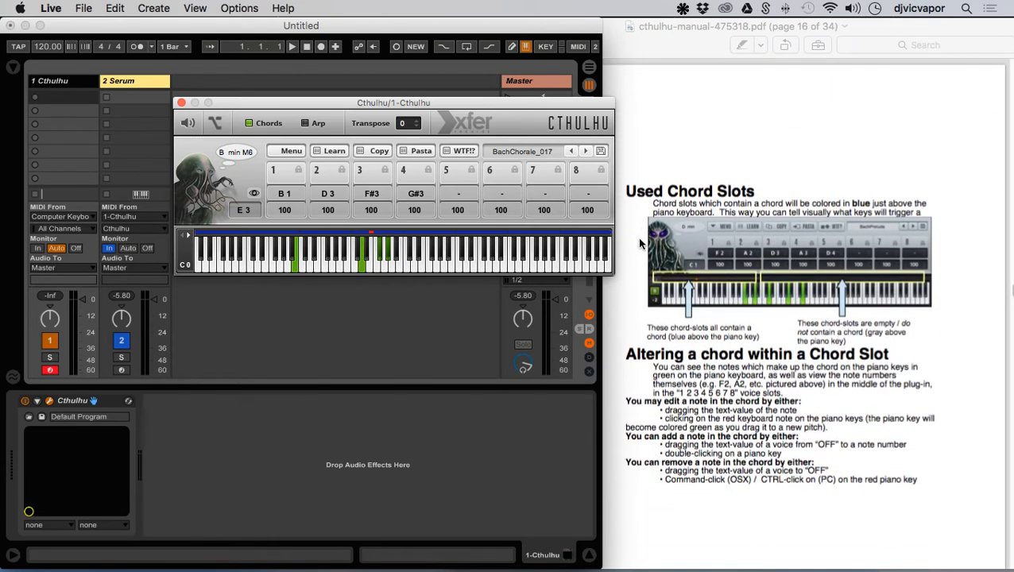
scroll(640, 243, down, 2)
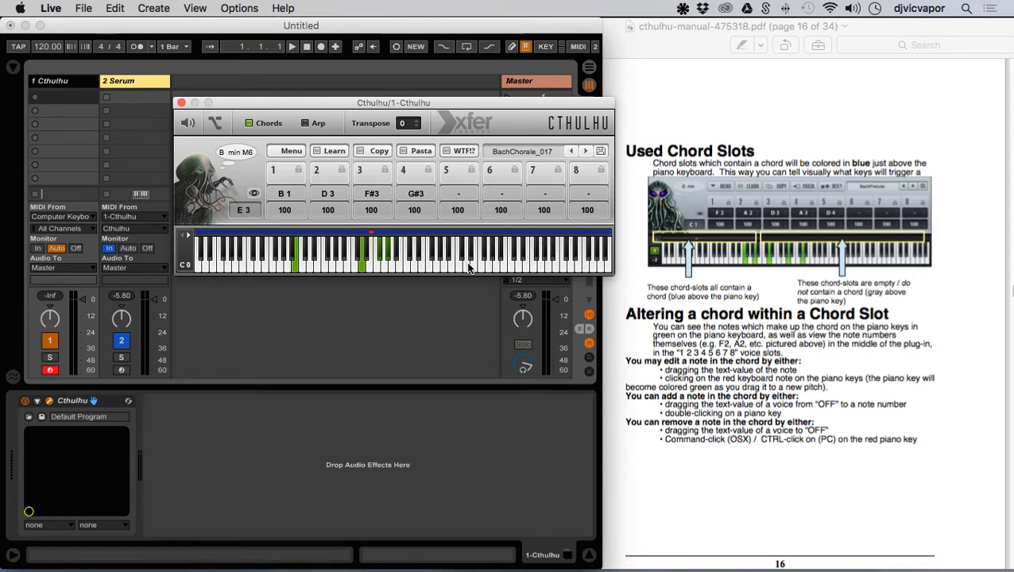
- Play single notes into Cthulhu to compare the chords in slots C4, D4, G#3 and E3
key(a)
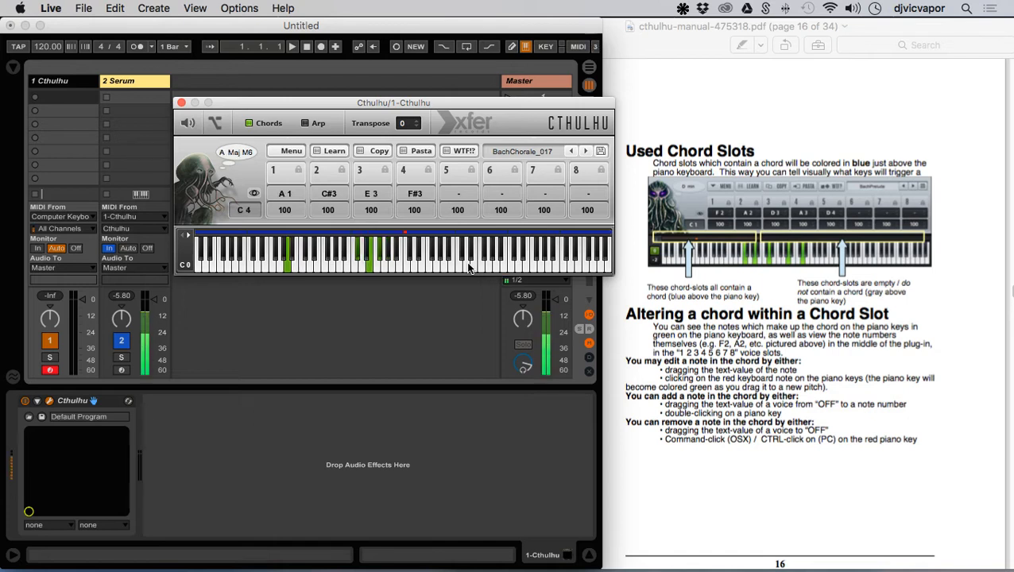
key(s)
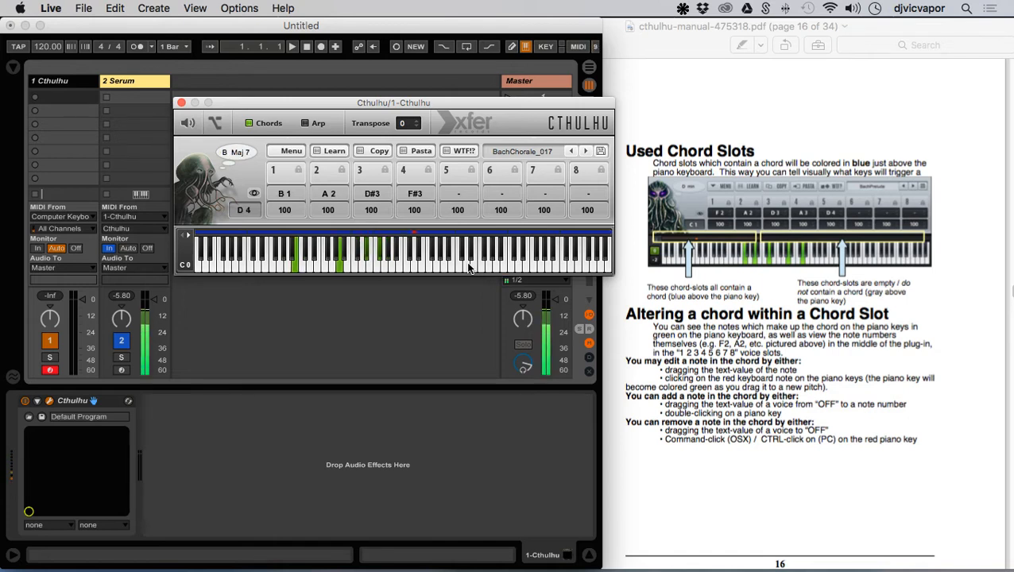
key(y)
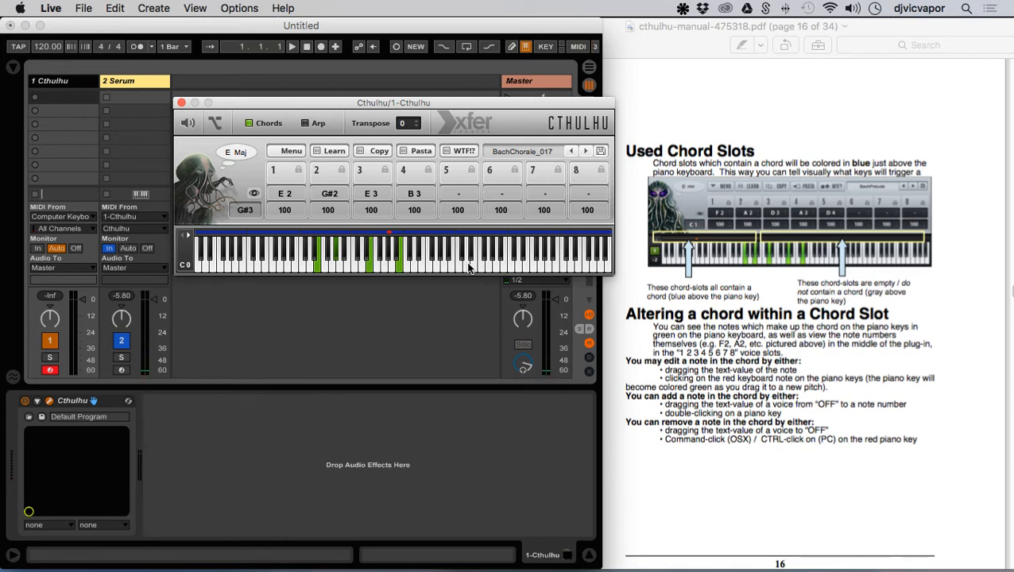
key(s)
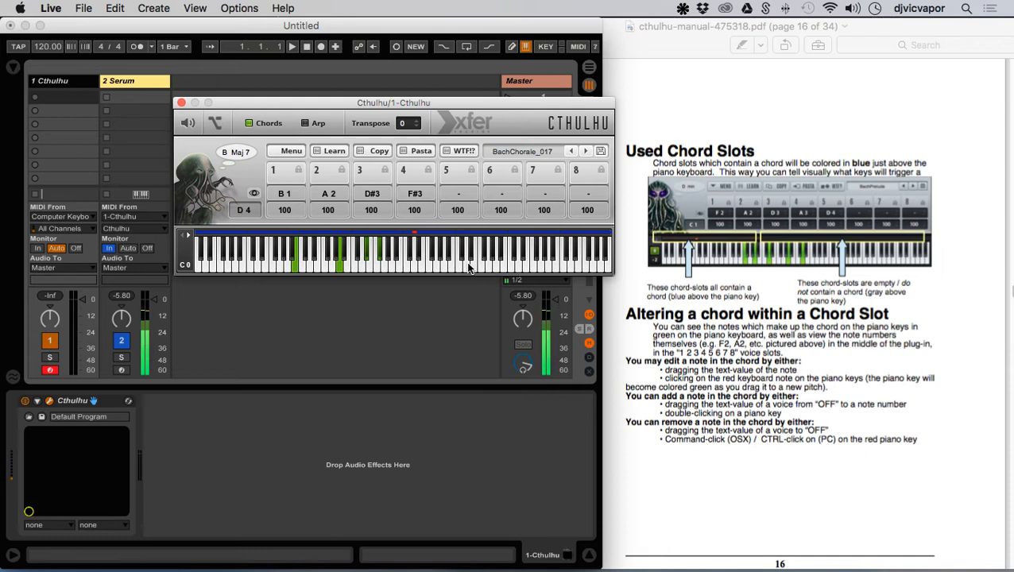
key(d)
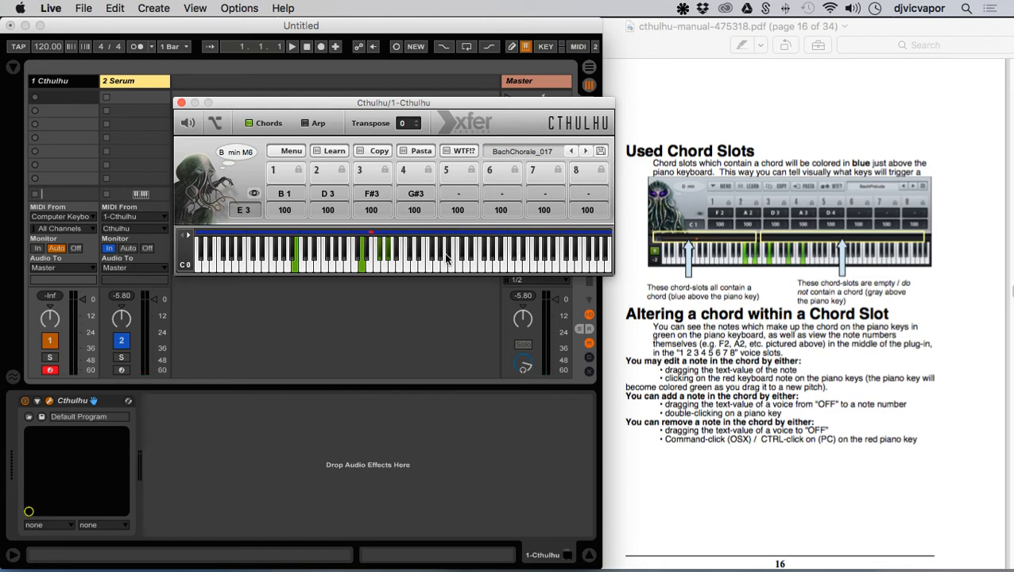
key(k)
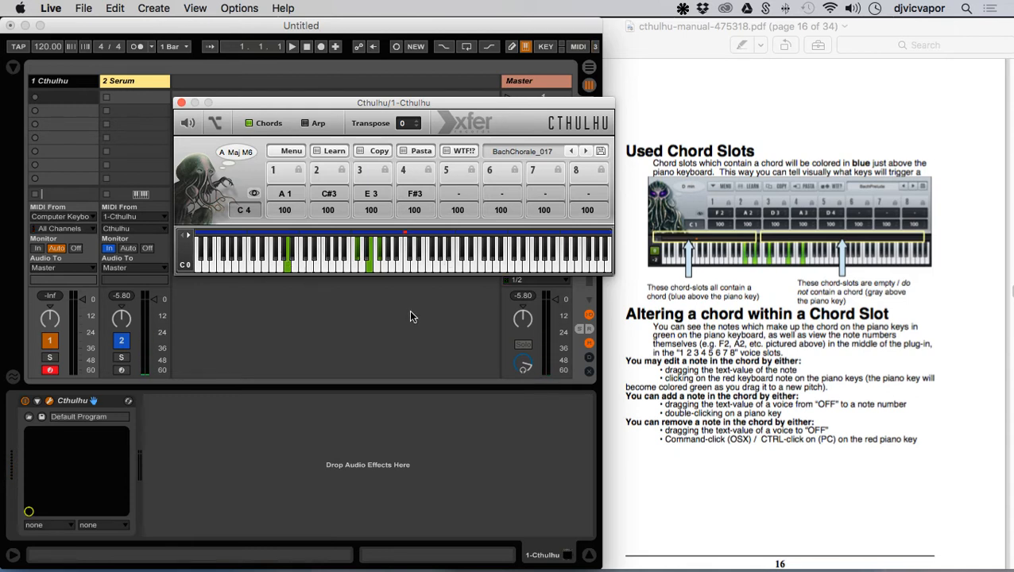
key(k)
- Audition the A3 chord slot, sweep across Cthulhu's low piano keys to slot A0, and play the D3 slot
scroll(628, 337, down, 1)
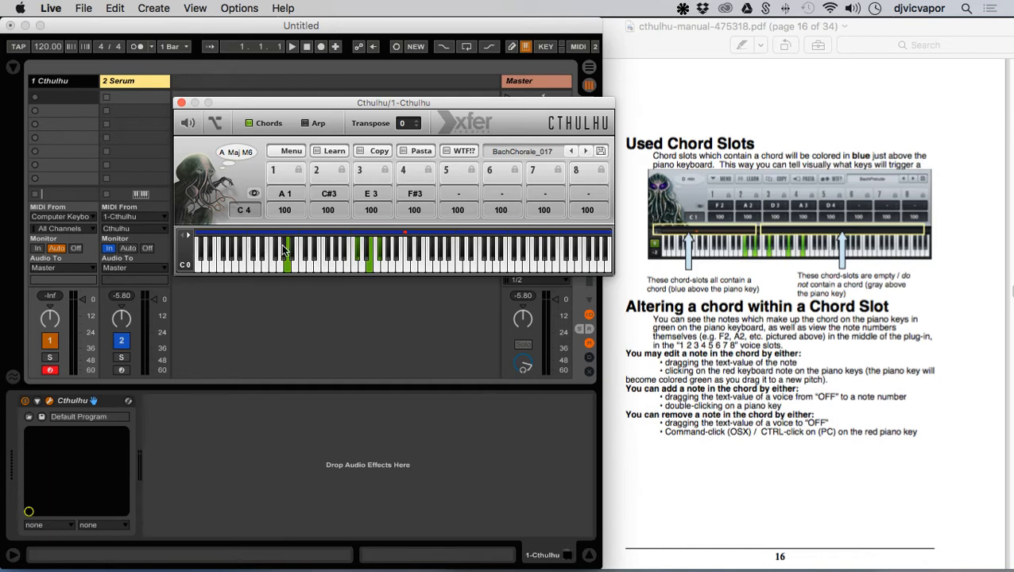
key(h)
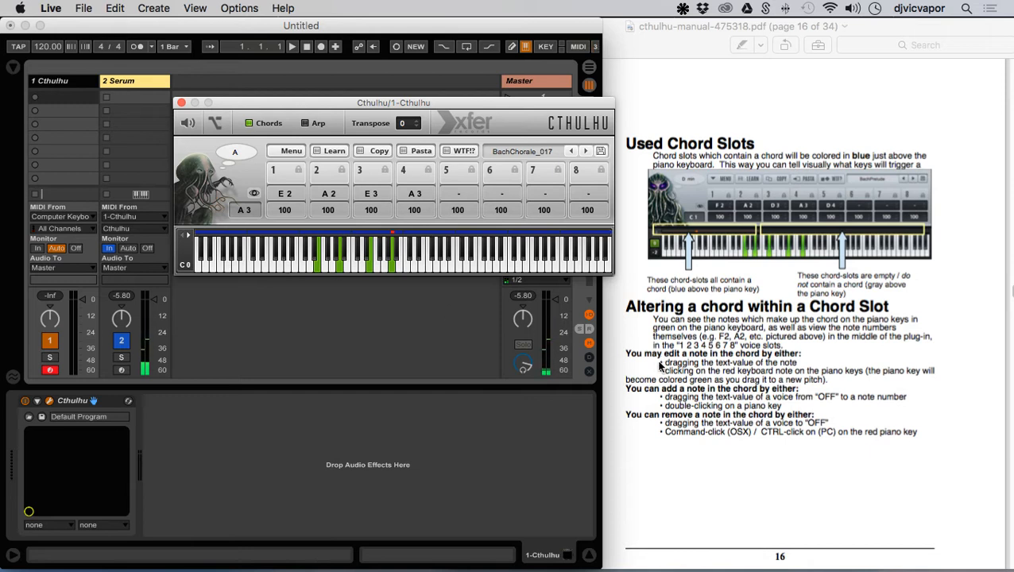
scroll(643, 358, down, 2)
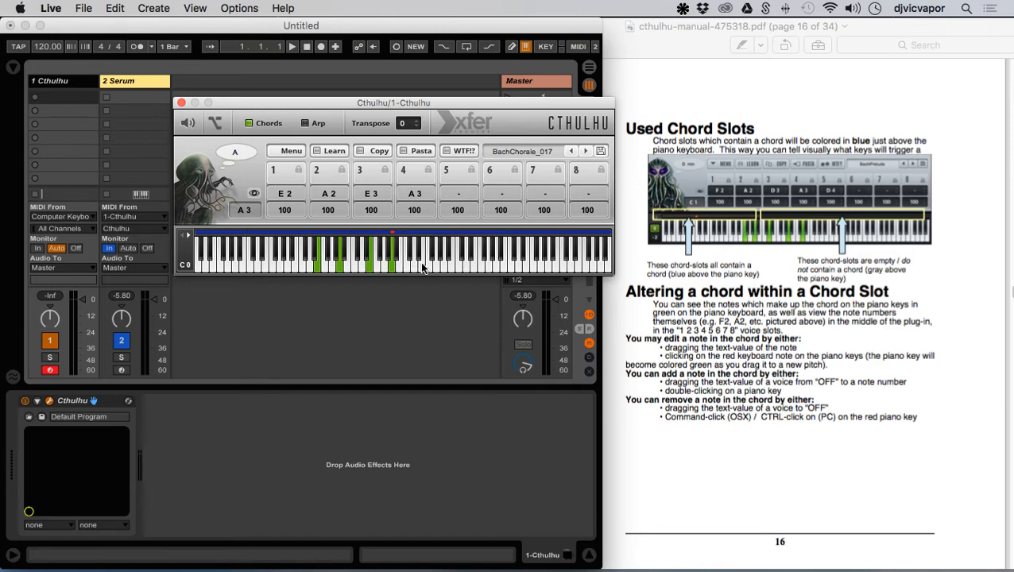
click(300, 253)
mouse_move(295, 252)
mouse_down()
mouse_move(222, 257)
mouse_move(233, 256)
mouse_up()
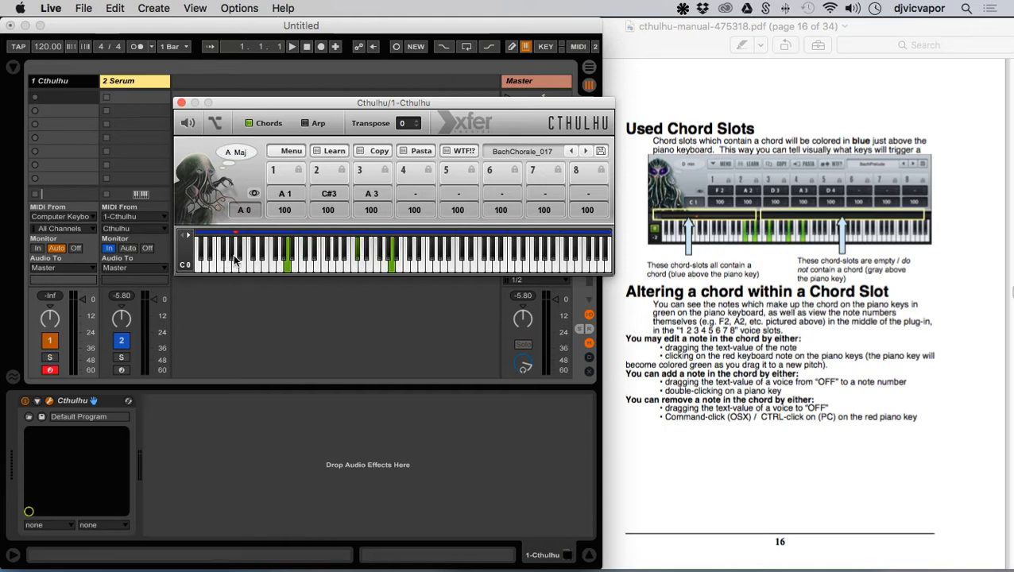
key(s)
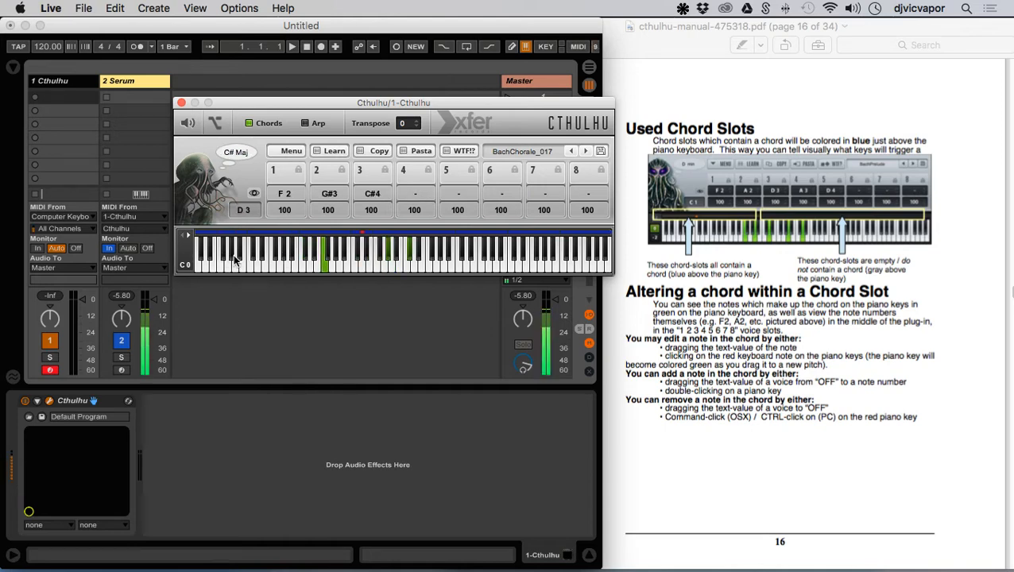
- Read manual page 17 on the chord panel area and the lock switches
scroll(727, 353, down, 5)
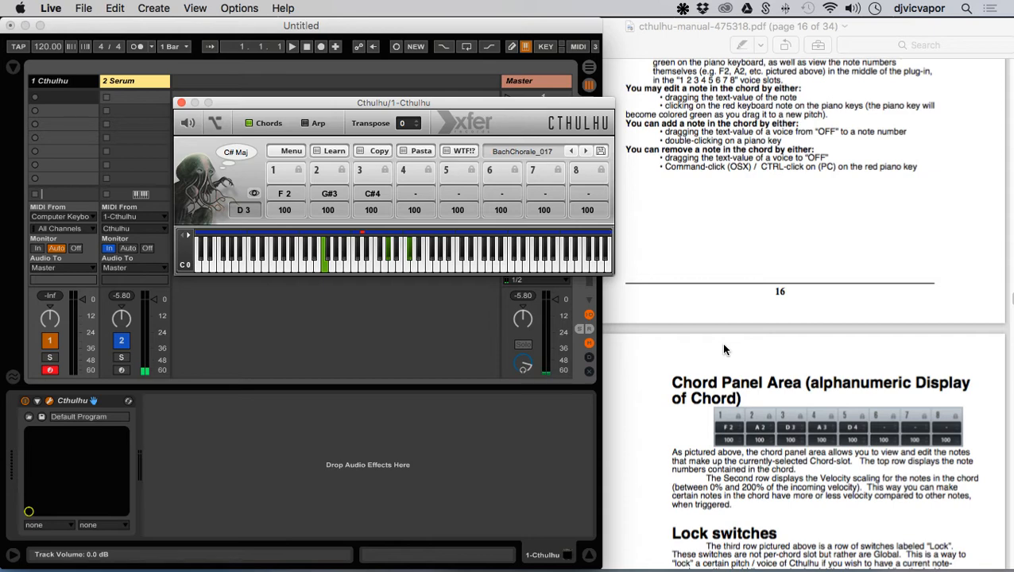
scroll(642, 348, down, 2)
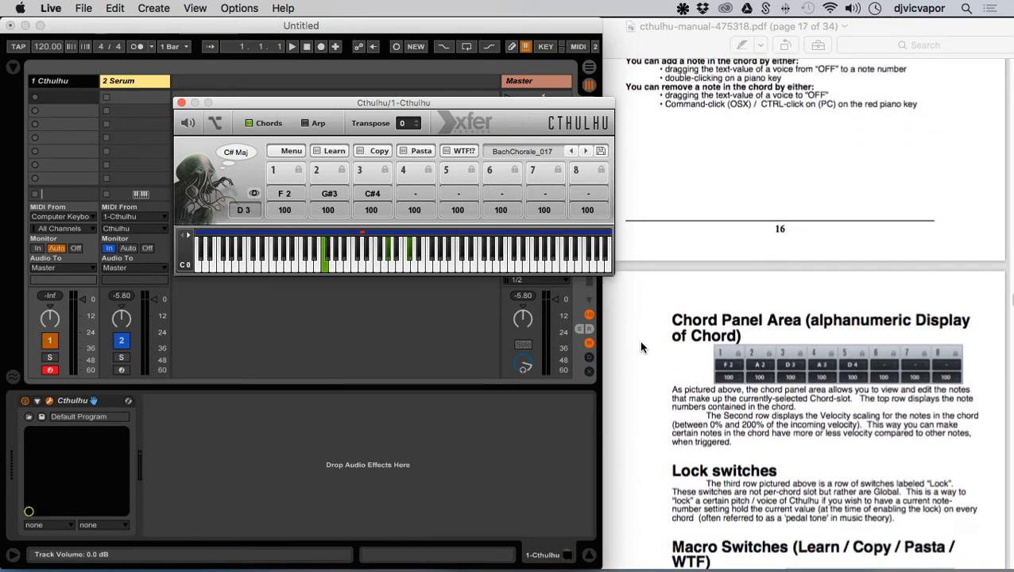
scroll(642, 347, down, 4)
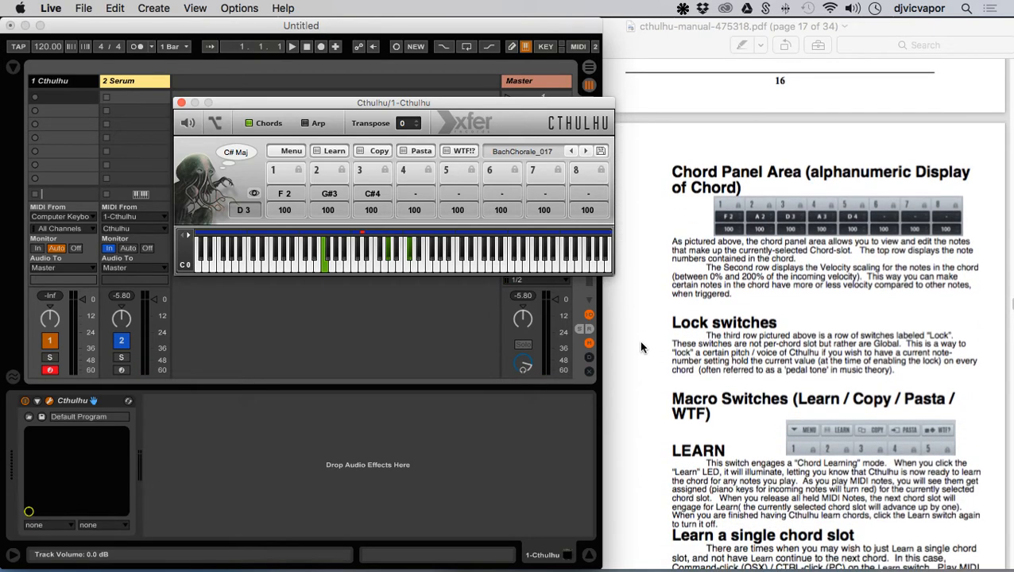
scroll(642, 347, down, 2)
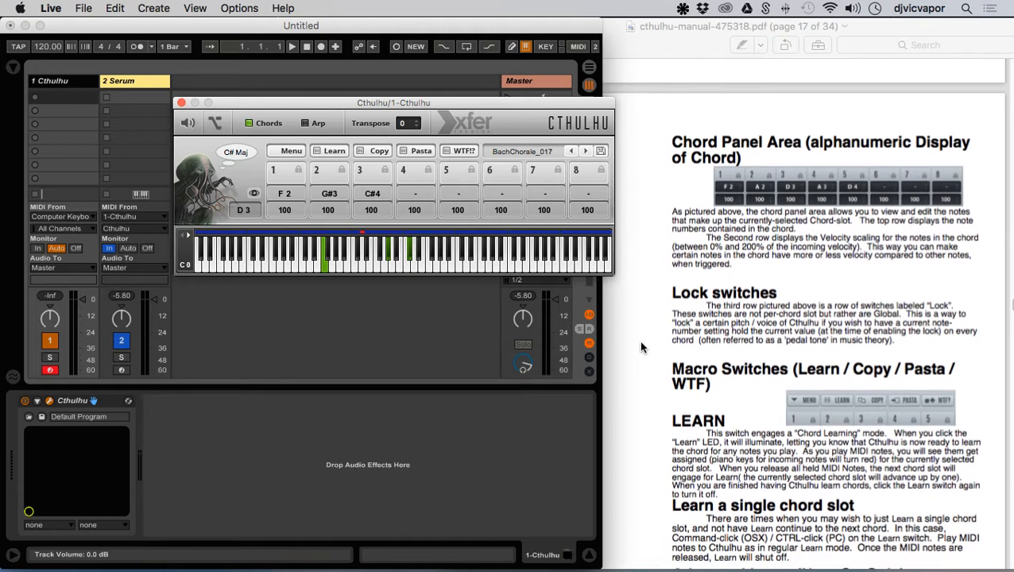
scroll(642, 347, down, 2)
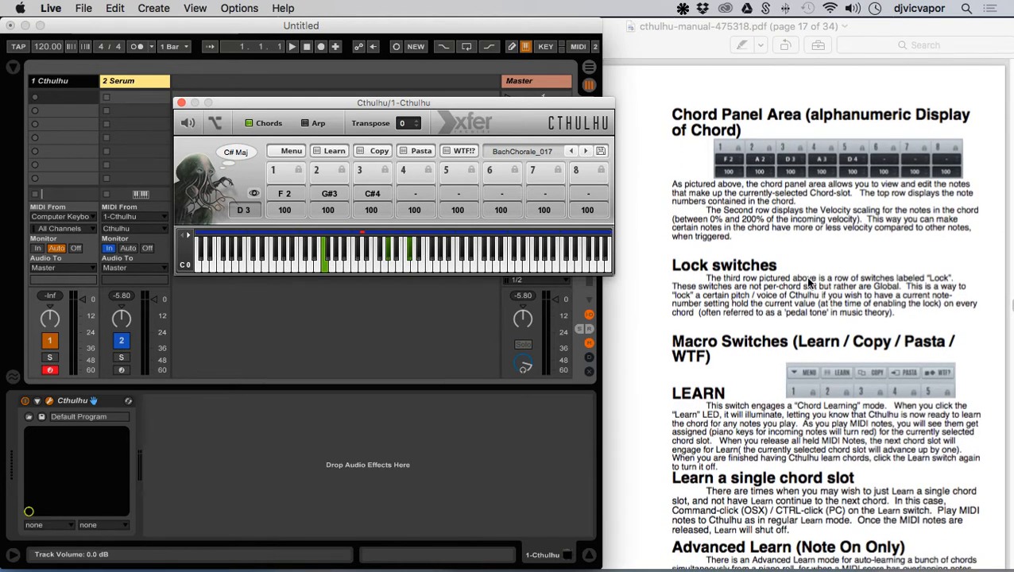
scroll(652, 260, down, 1)
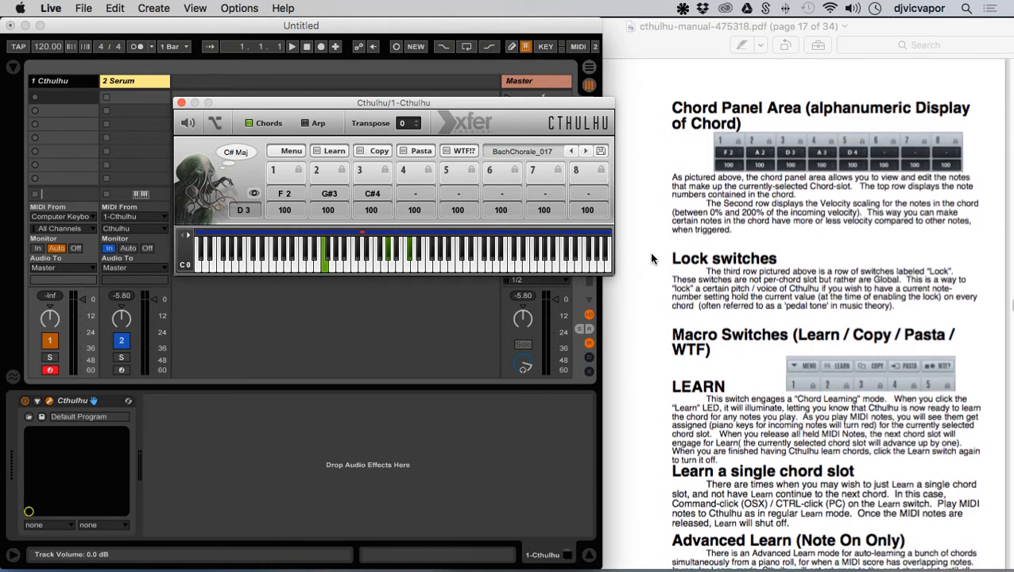
scroll(651, 260, down, 1)
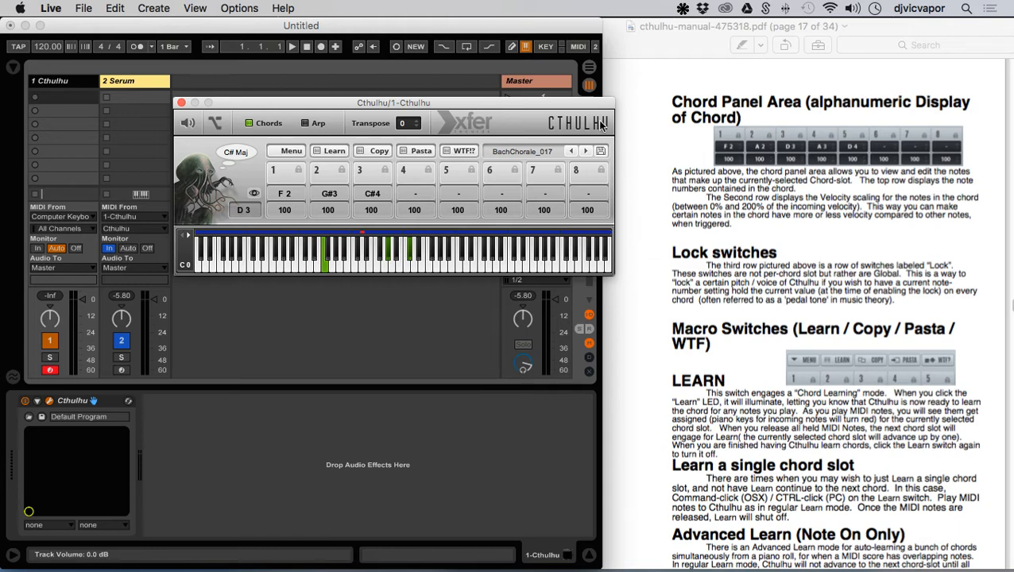
- Audition chord slot E3 in Cthulhu and switch the lock of voice 3 on and off
drag(587, 104, 574, 106)
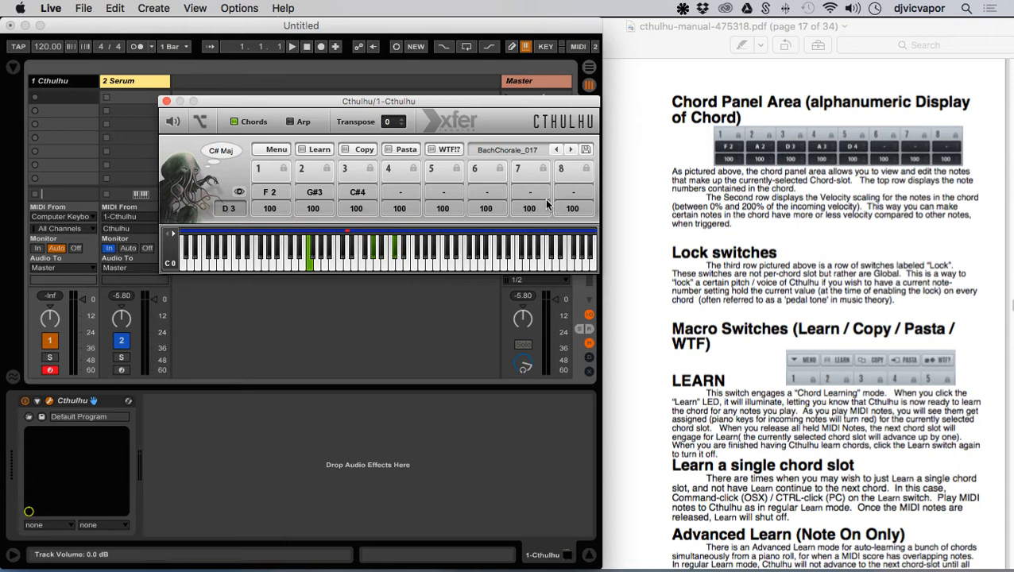
key(e)
key(d)
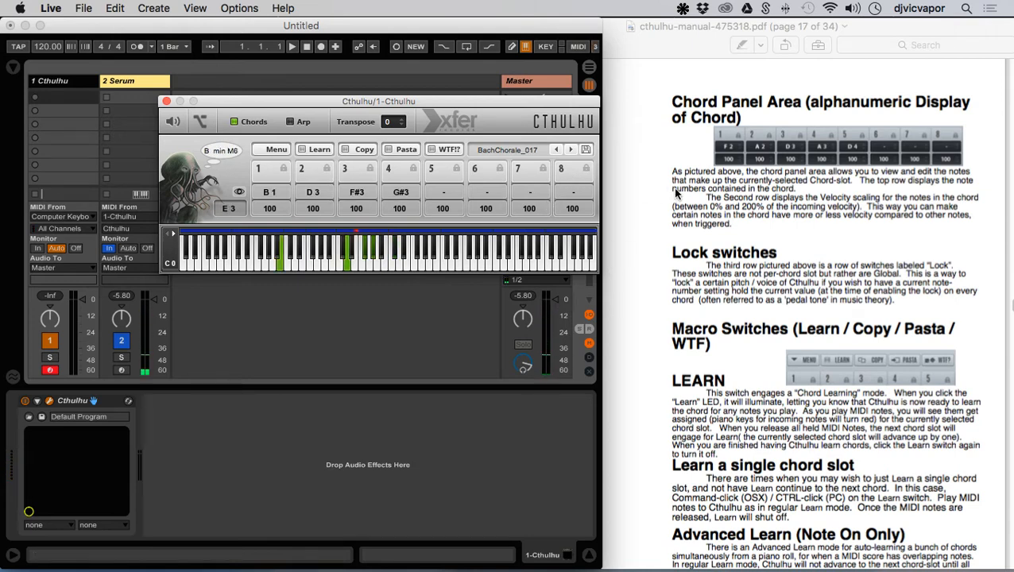
click(369, 169)
click(369, 170)
key(d)
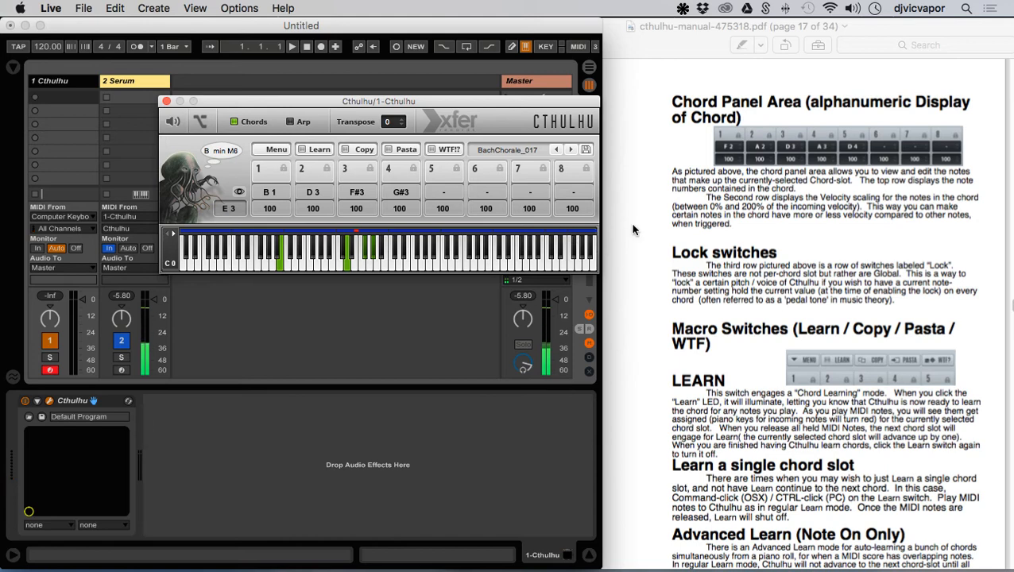
- Consult the manual's Learn section and switch Cthulhu's Learn mode on and off again for chord slot E3
scroll(633, 230, down, 3)
scroll(633, 230, down, 5)
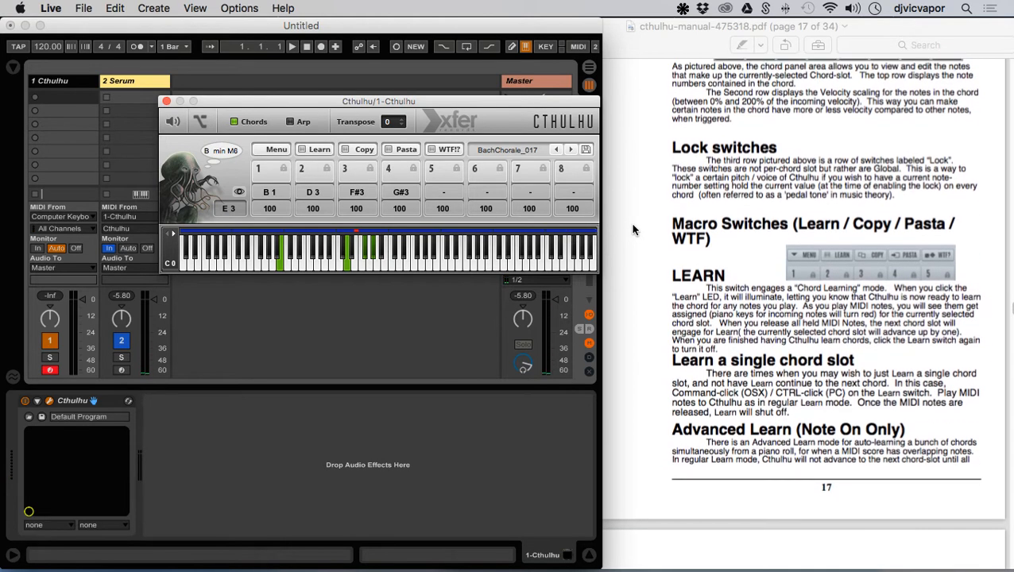
scroll(634, 229, down, 2)
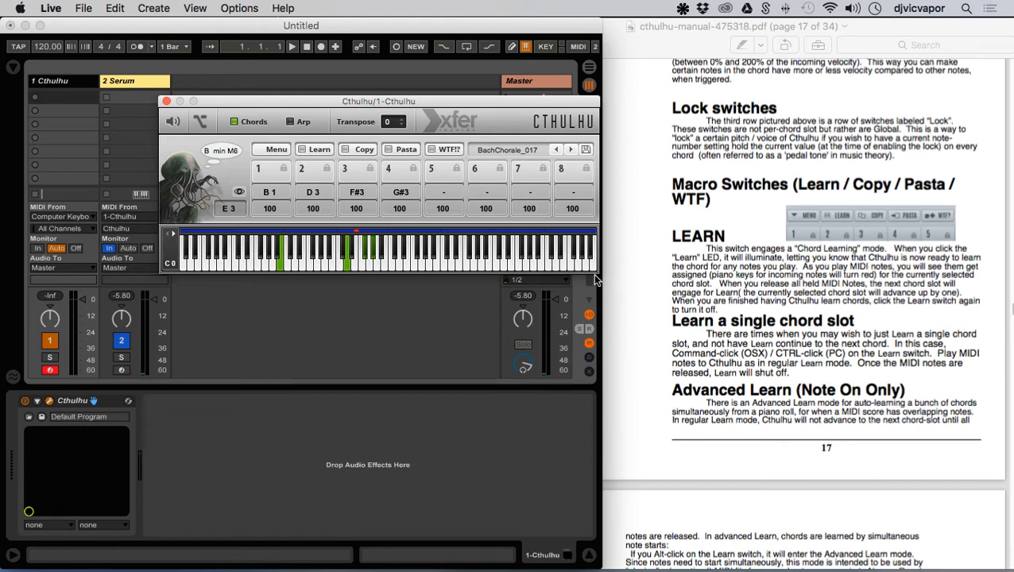
scroll(651, 255, down, 3)
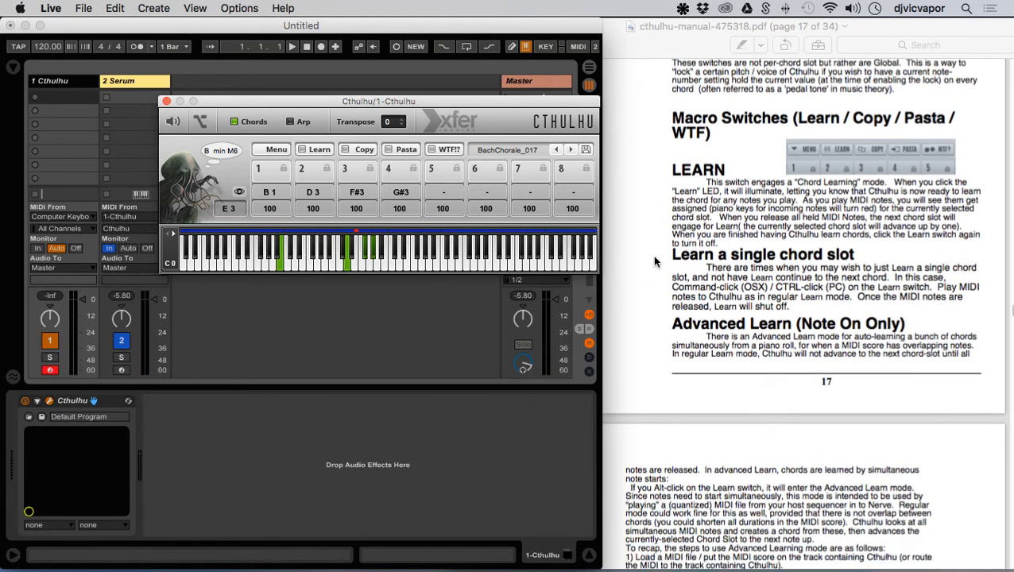
click(316, 153)
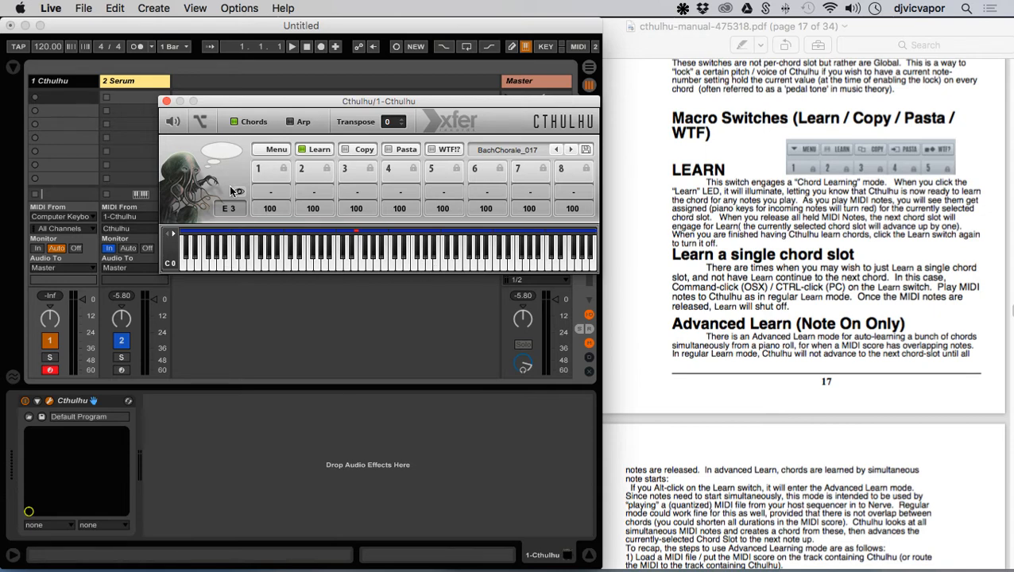
click(317, 151)
- Look through Cthulhu's chord transform options, from Make Major chords Minor to Populate empty slots with Variations
click(275, 151)
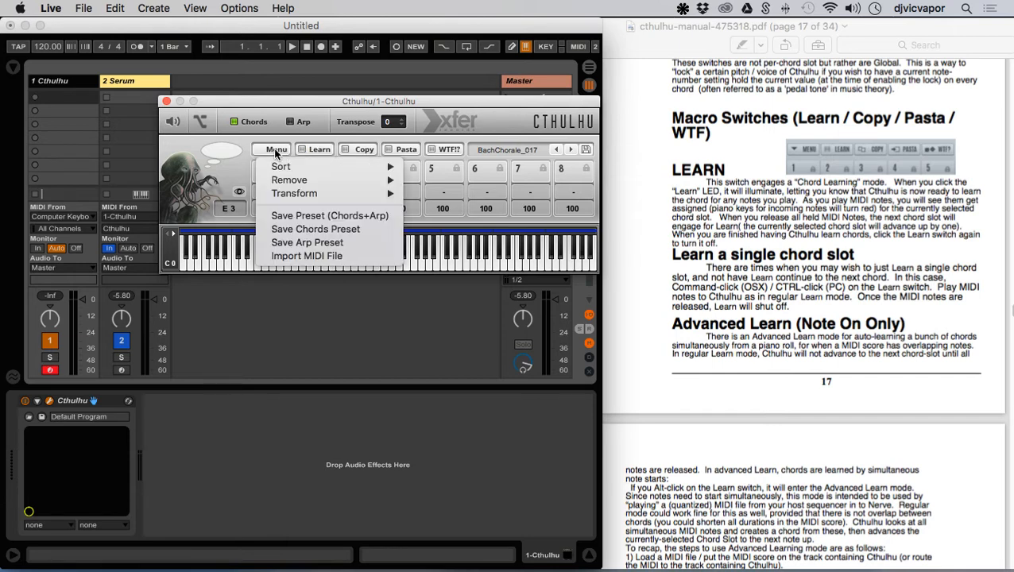
mouse_move(271, 184)
mouse_move(319, 200)
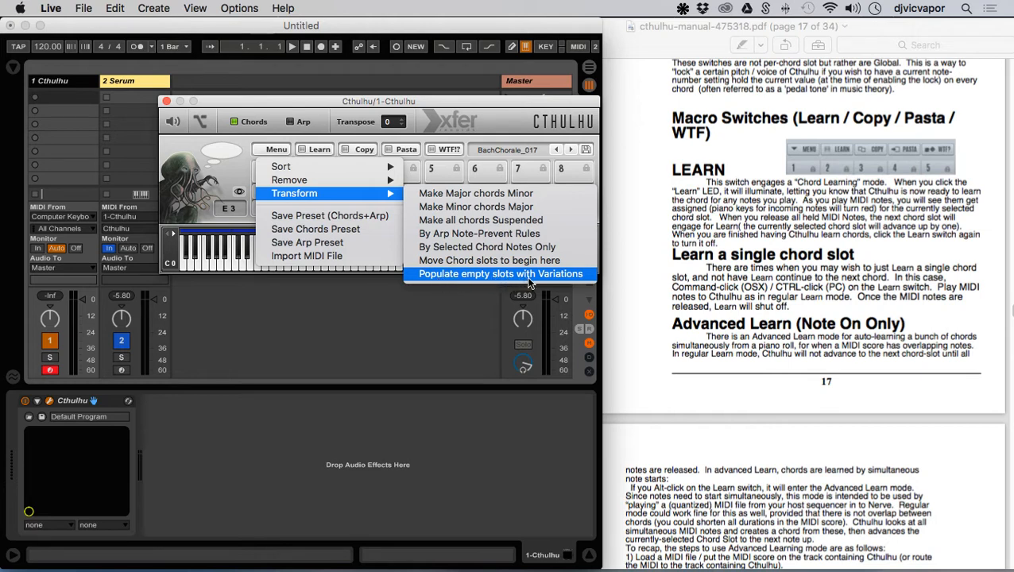
click(394, 307)
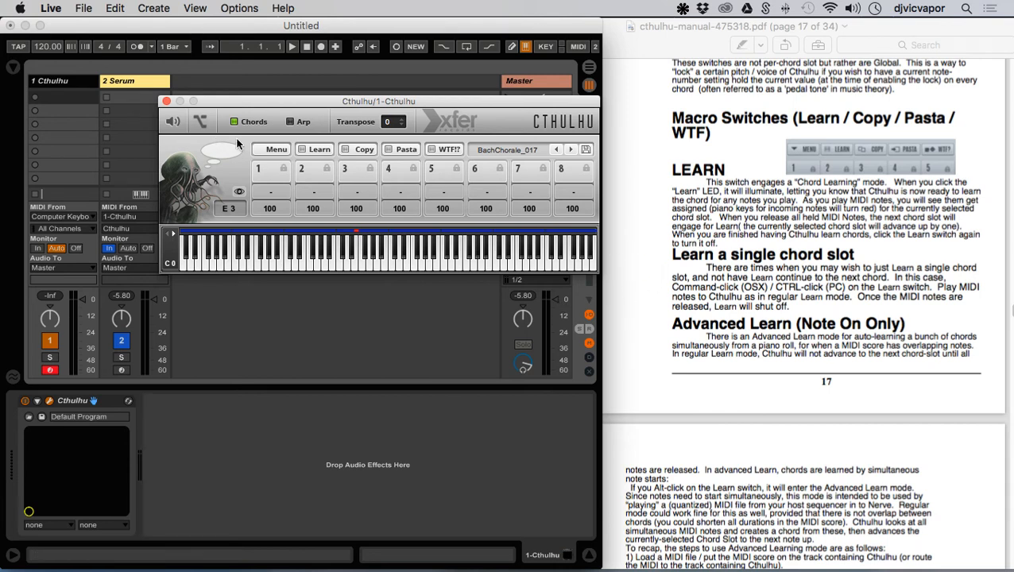
drag(278, 97, 292, 96)
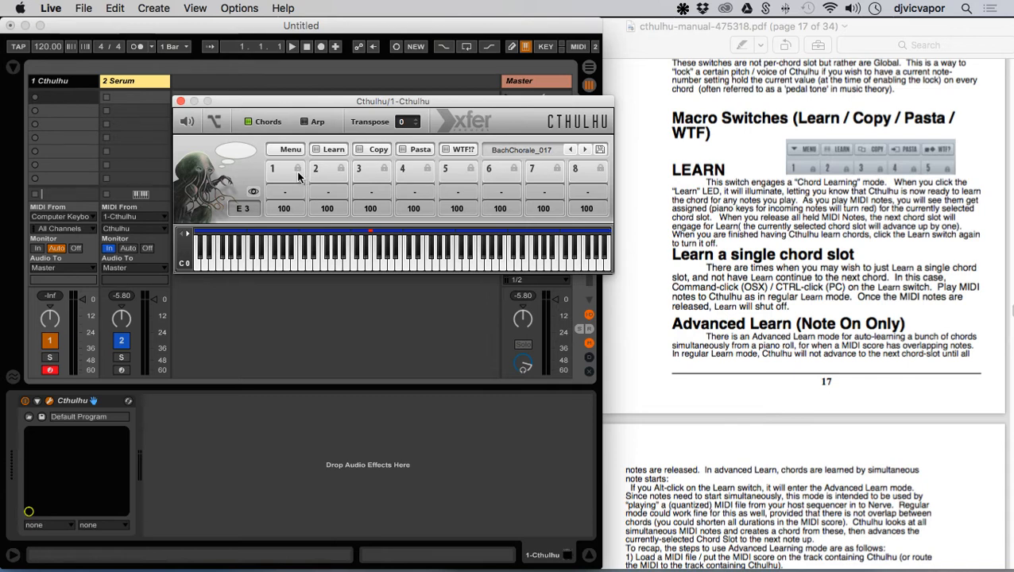
drag(318, 106, 320, 104)
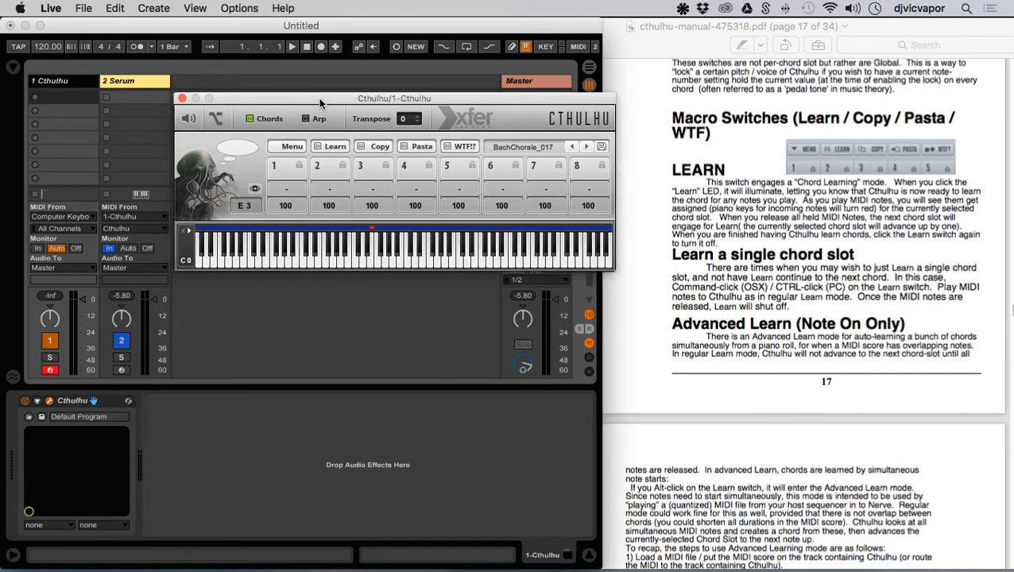
drag(421, 100, 415, 98)
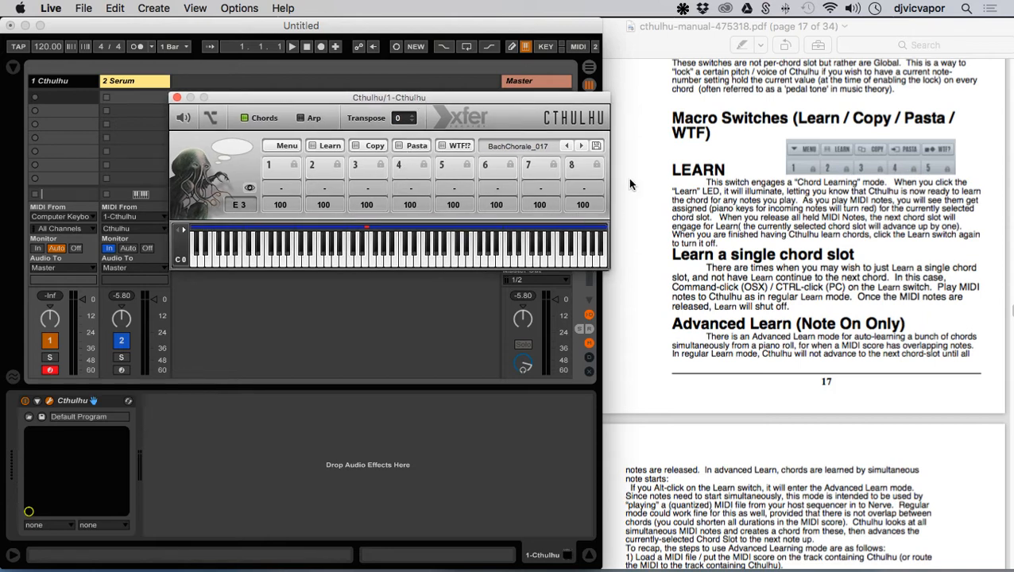
- Read manual pages 17 and 18 on learning a single chord slot and the Advanced Learn procedure
scroll(629, 184, down, 1)
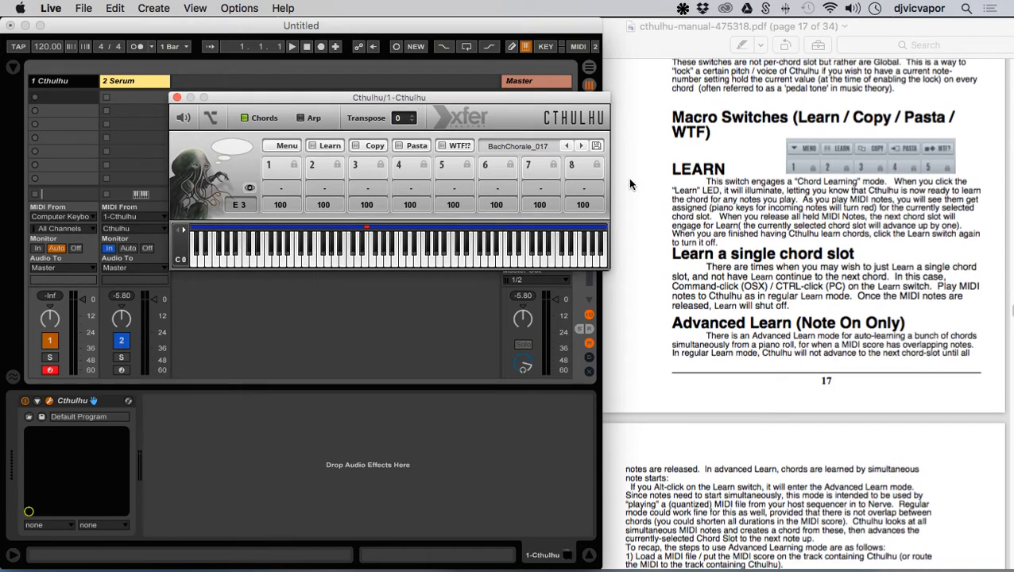
scroll(654, 264, down, 3)
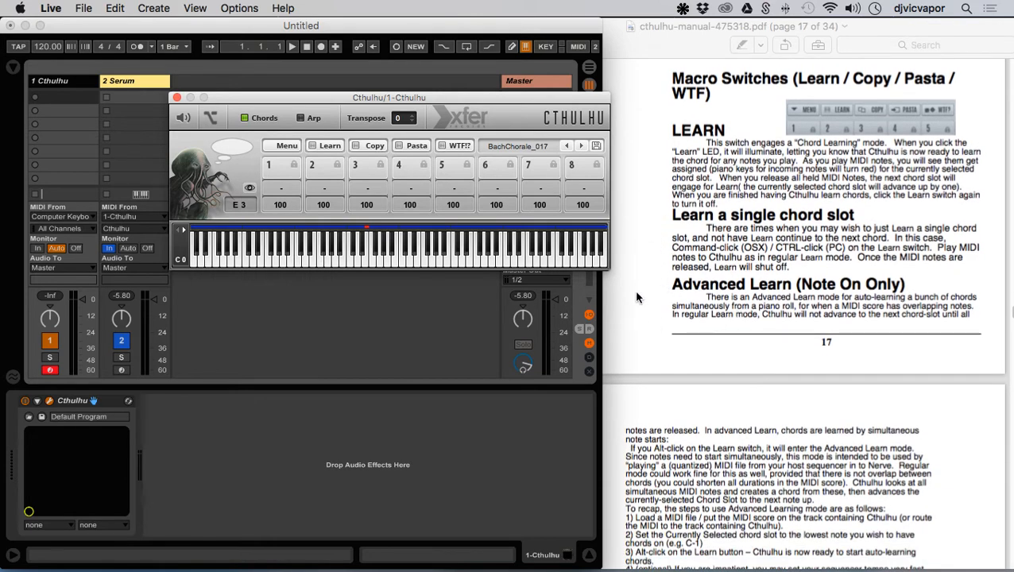
scroll(636, 297, down, 1)
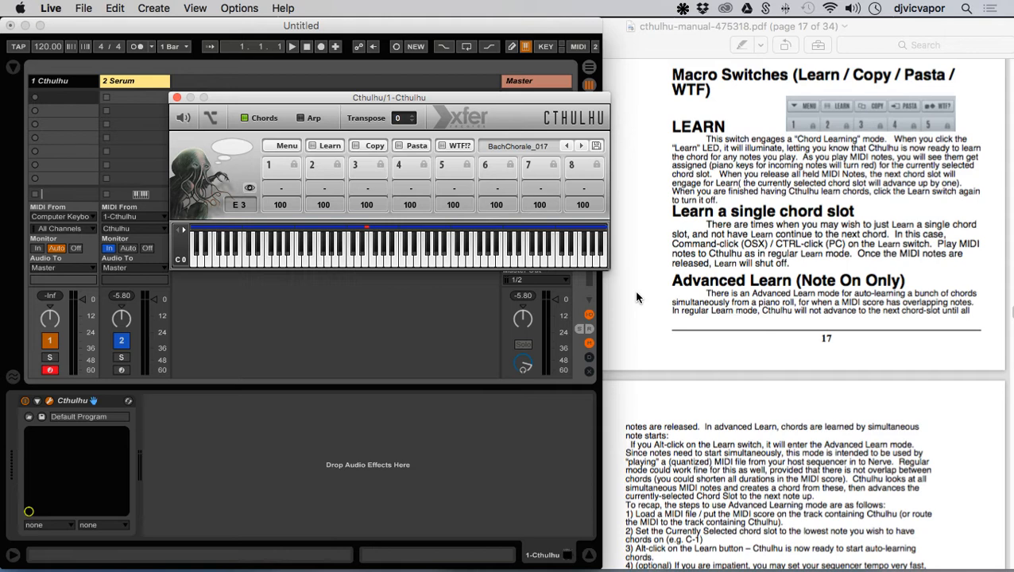
scroll(636, 297, down, 1)
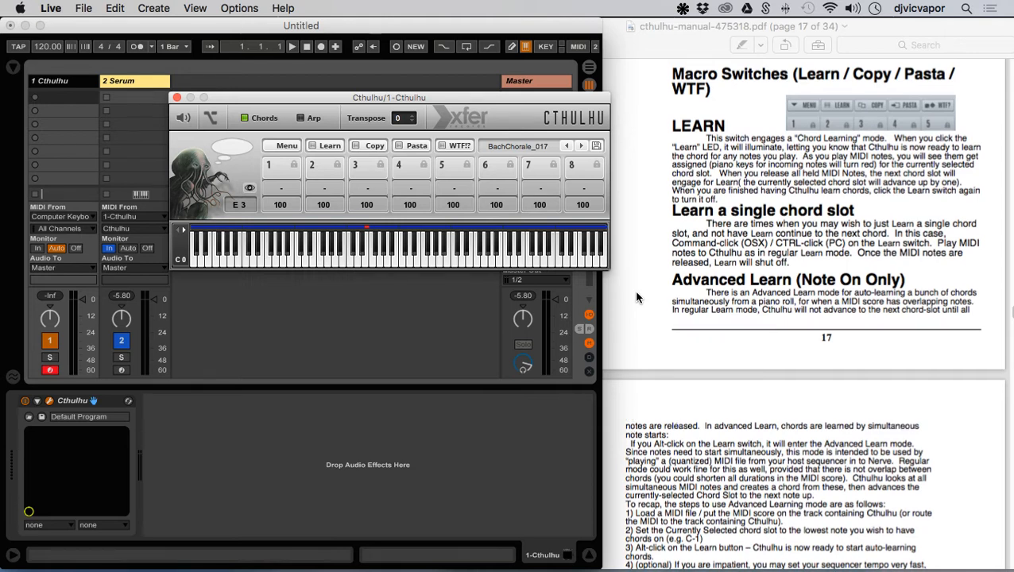
scroll(636, 297, down, 5)
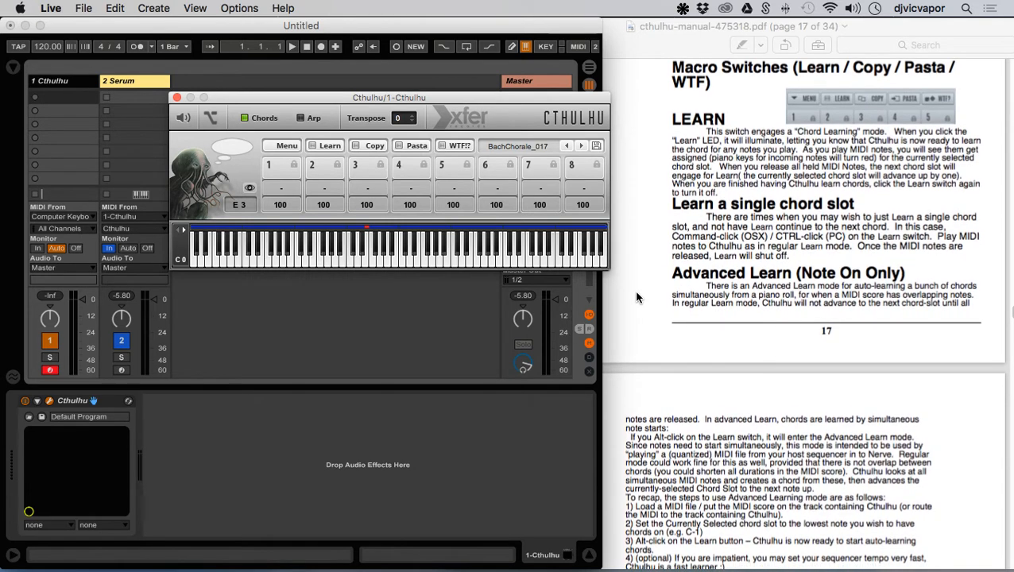
scroll(636, 297, down, 7)
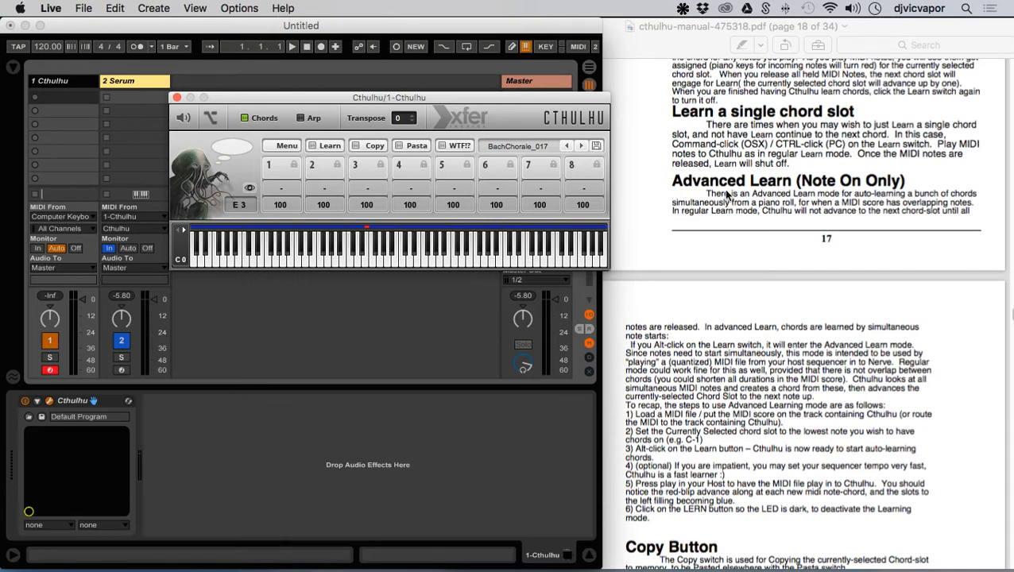
scroll(641, 231, down, 1)
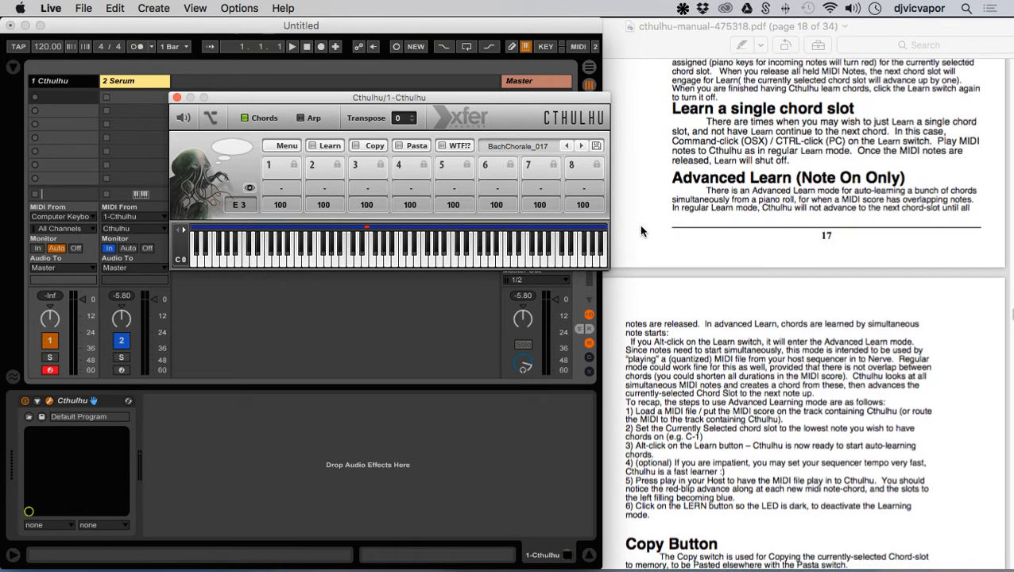
scroll(642, 231, down, 3)
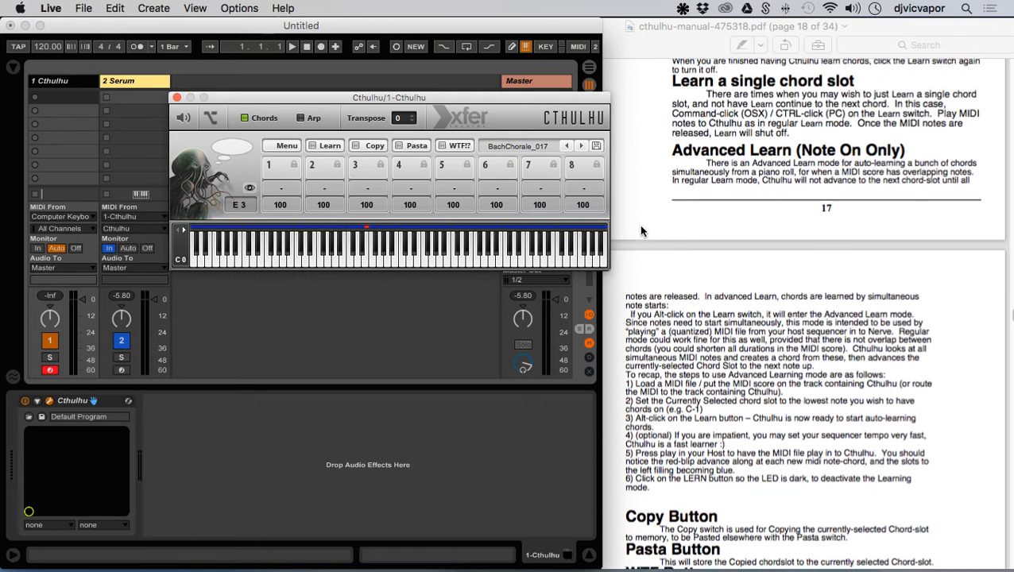
scroll(642, 231, down, 2)
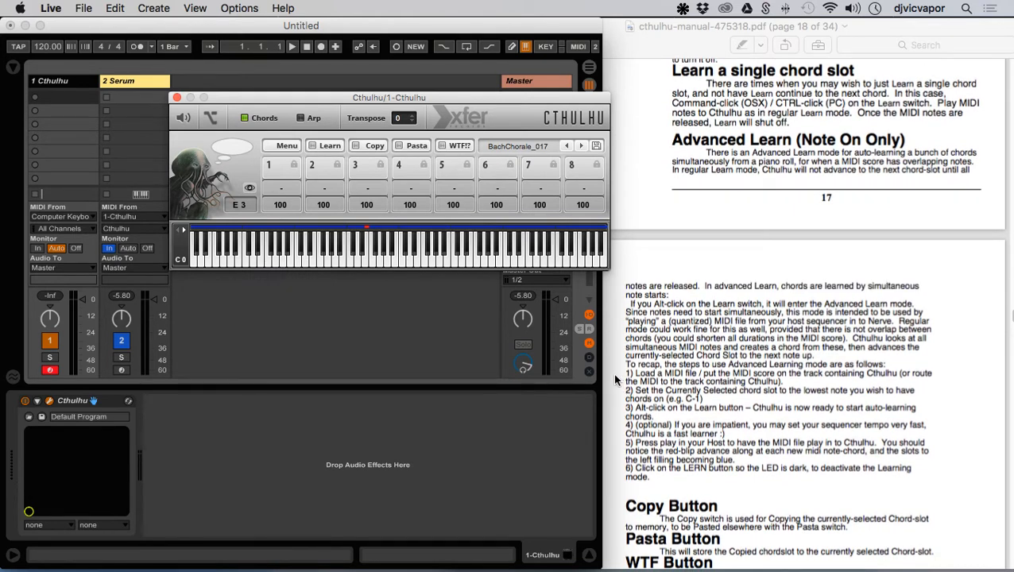
scroll(616, 380, down, 1)
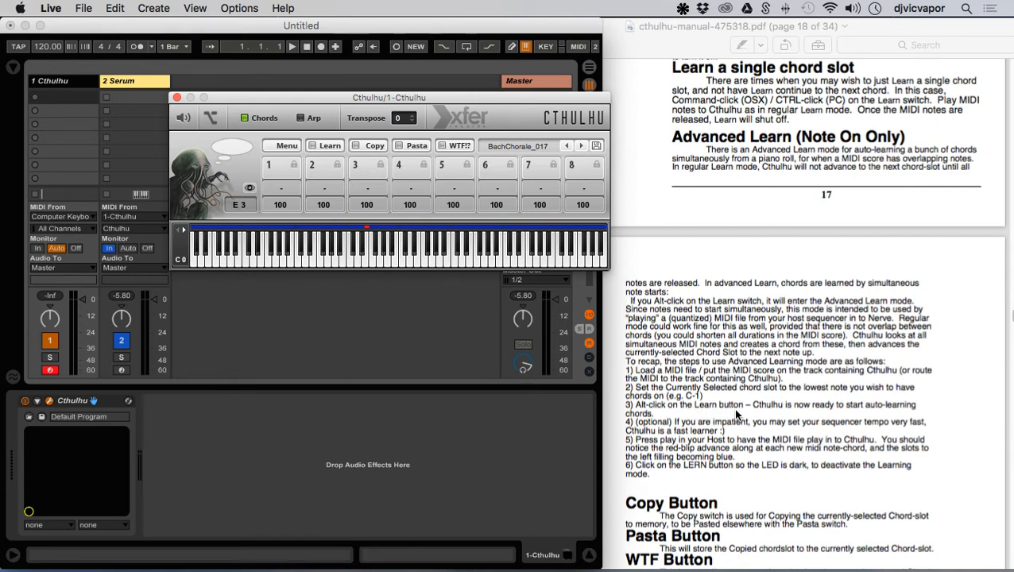
- Show Live's browser, move the Cthulhu window clear of it, and open the Splice Samples folder to find MIDI files
click(323, 148)
click(14, 69)
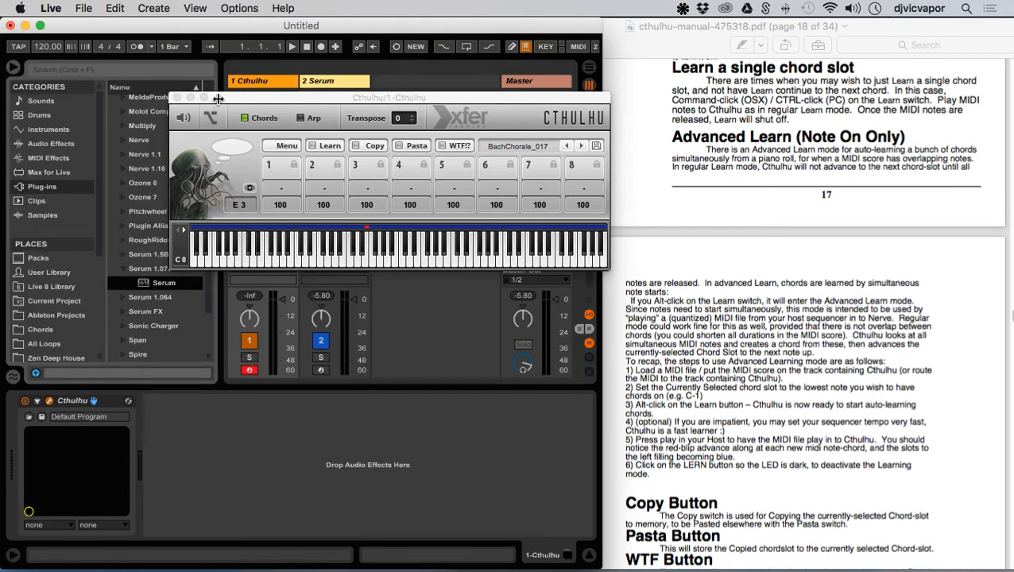
drag(217, 99, 295, 105)
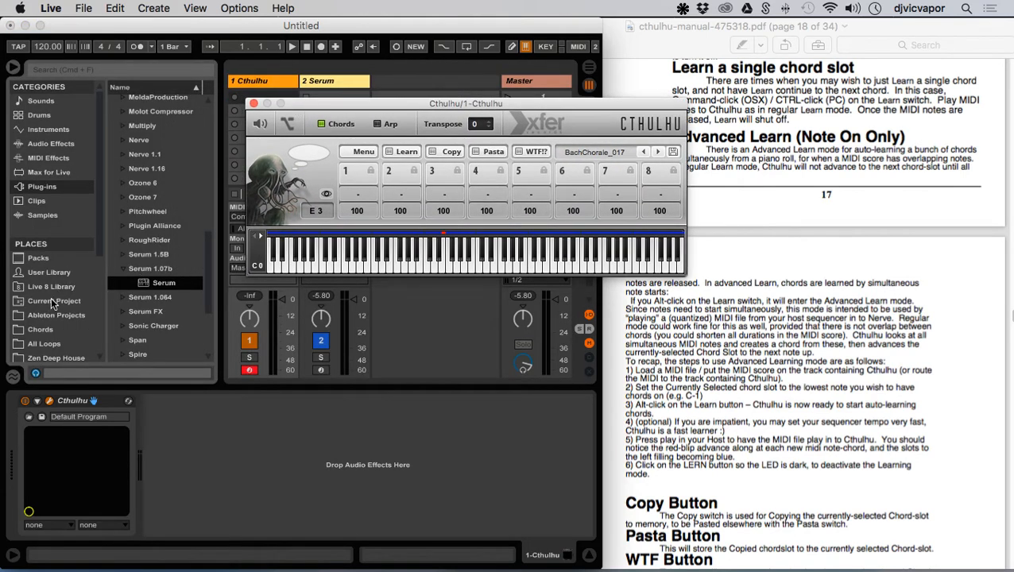
scroll(50, 297, down, 5)
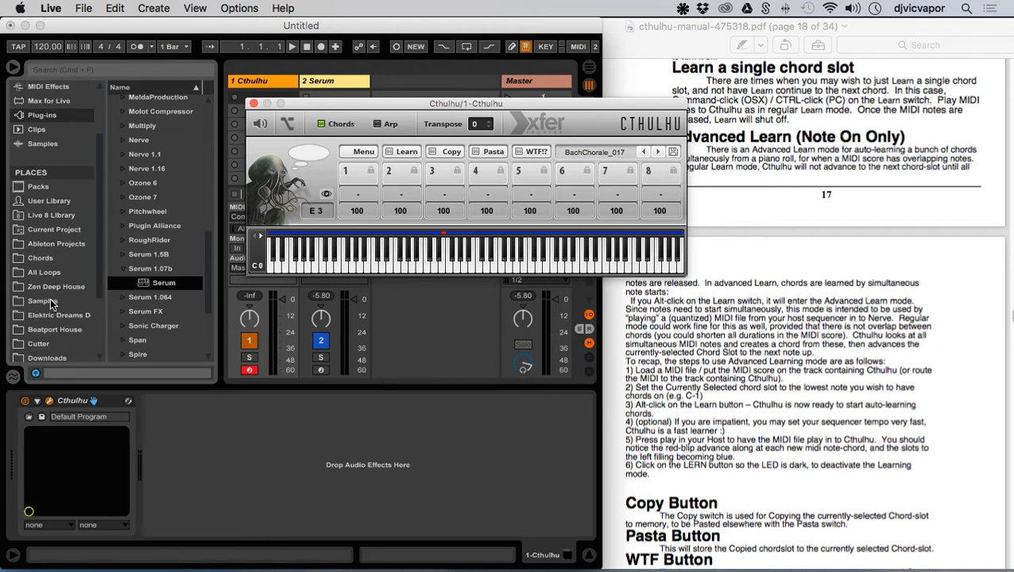
scroll(51, 304, down, 6)
click(62, 340)
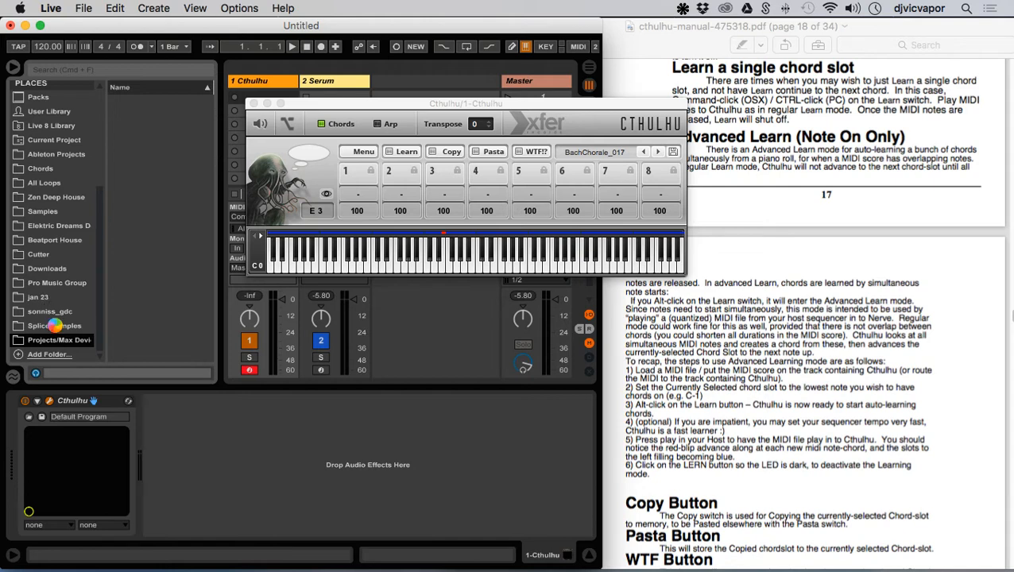
click(56, 326)
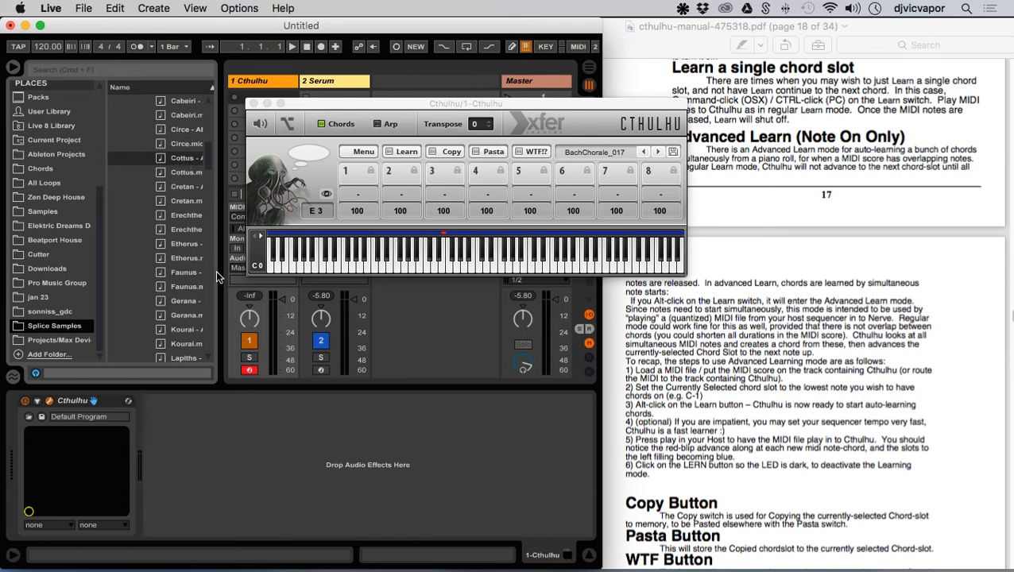
- Load Cottus.mid from the Splice Samples folder into the Cthulhu track's first clip slot, keeping the plug-in window clear, and hide the browser
drag(220, 274, 252, 268)
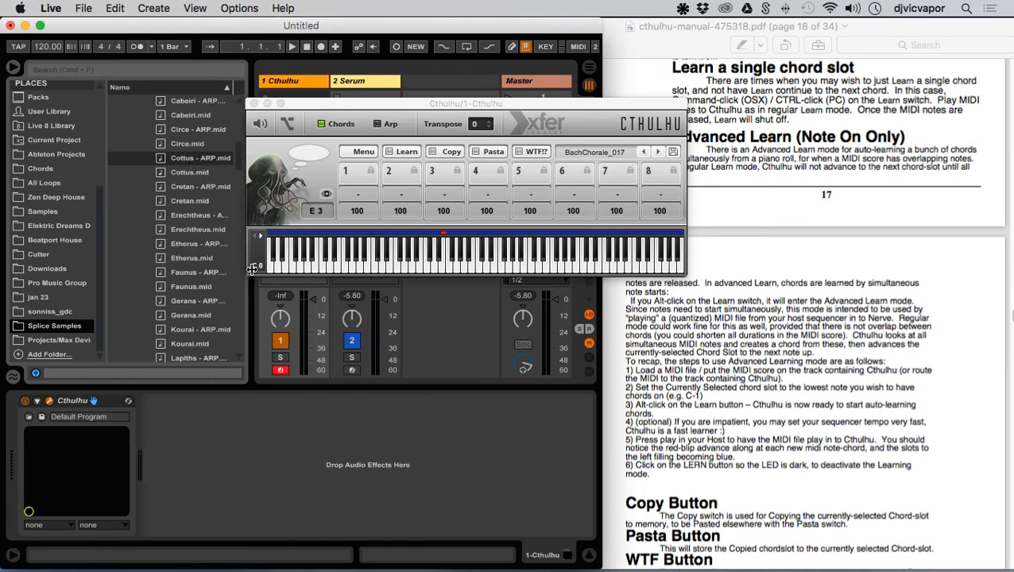
drag(297, 104, 316, 101)
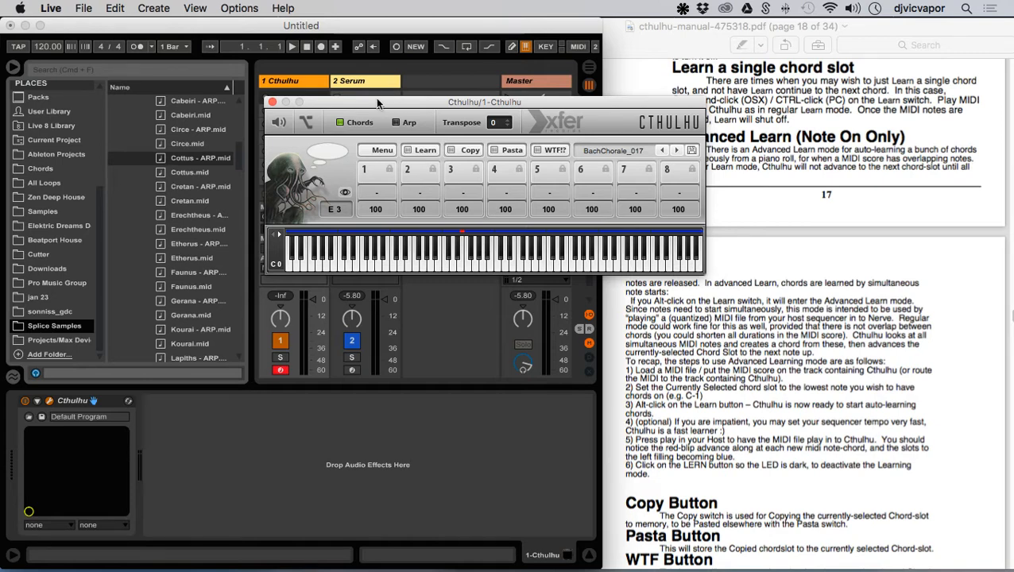
drag(378, 105, 478, 104)
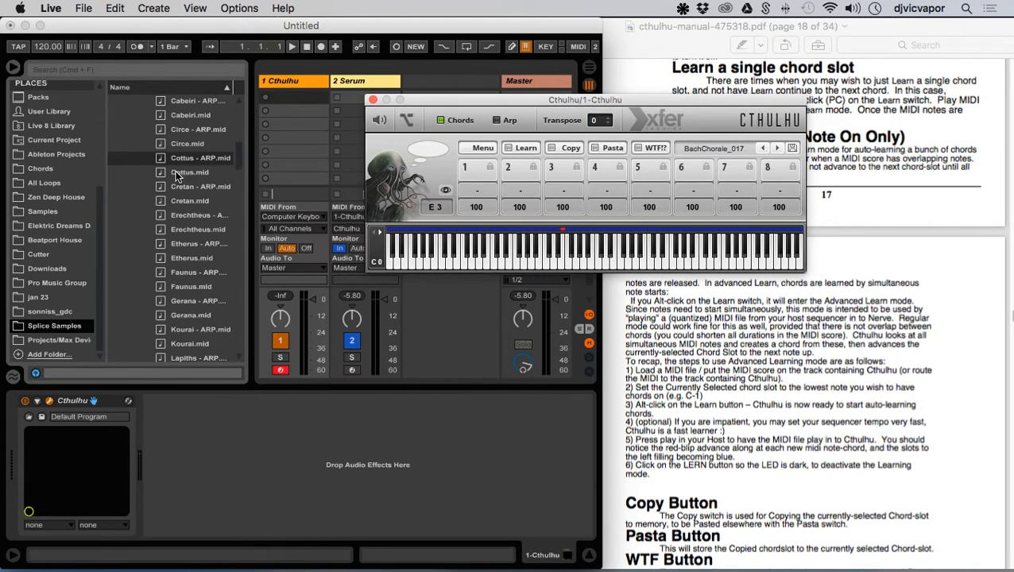
click(161, 173)
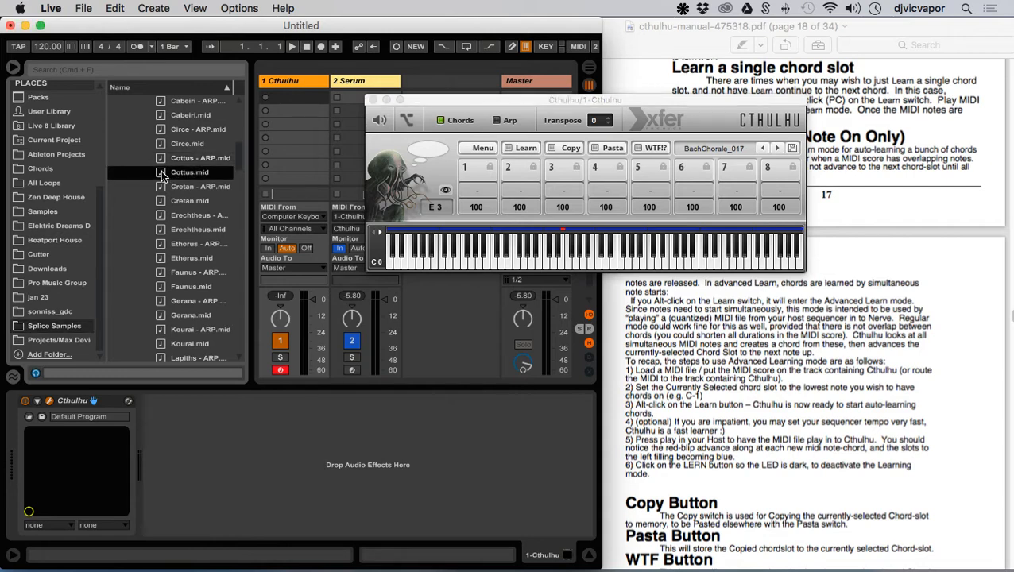
drag(161, 175, 288, 100)
click(12, 68)
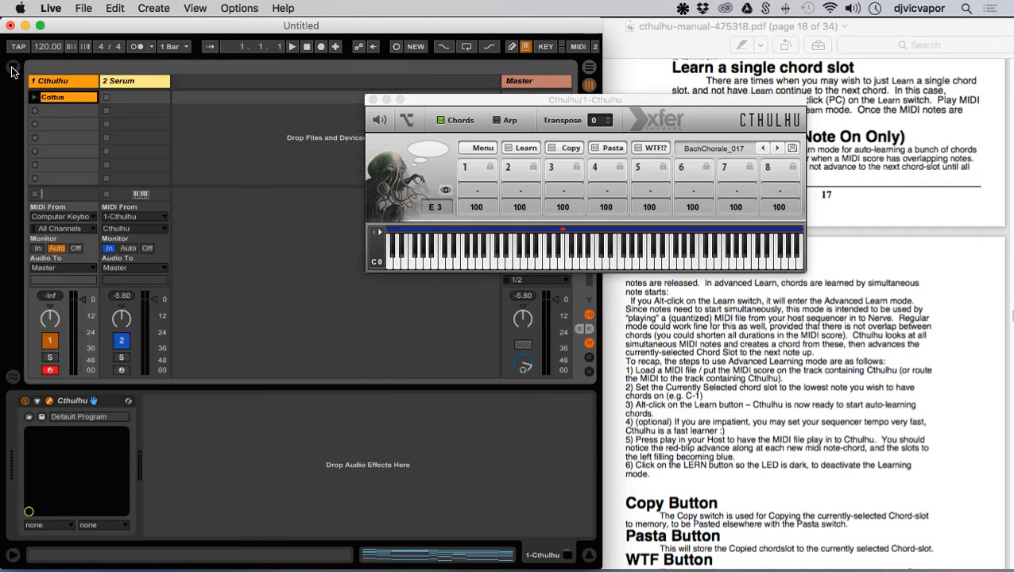
- Open the Cottus clip's notes, fold the piano roll to used notes only, and enlarge the note editor
drag(449, 102, 259, 122)
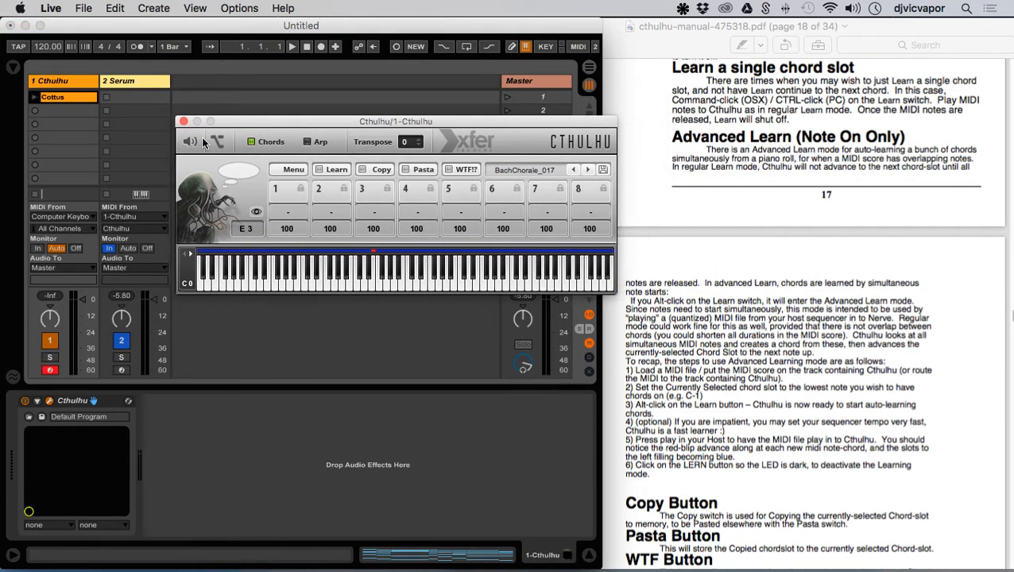
double_click(49, 103)
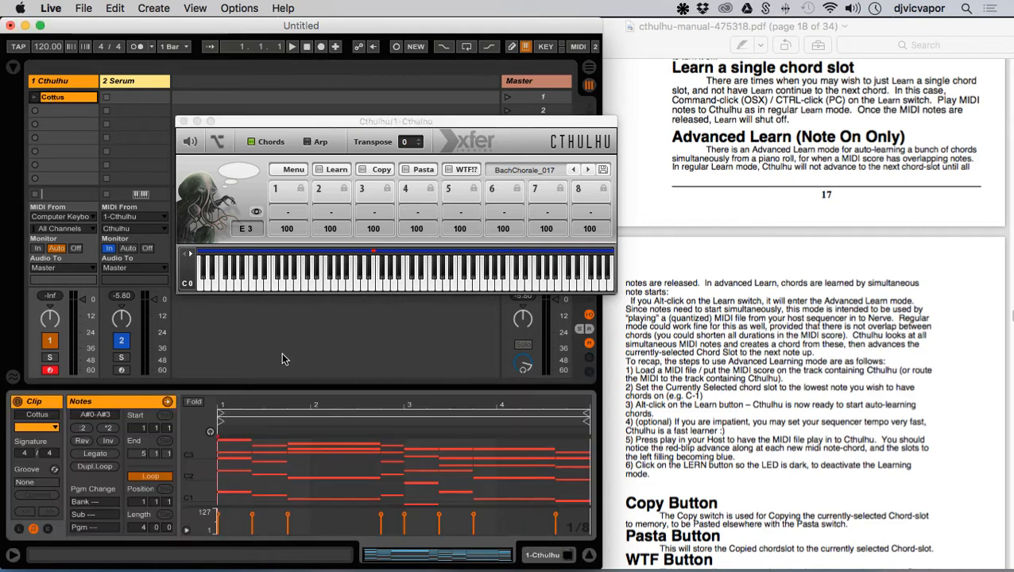
click(200, 408)
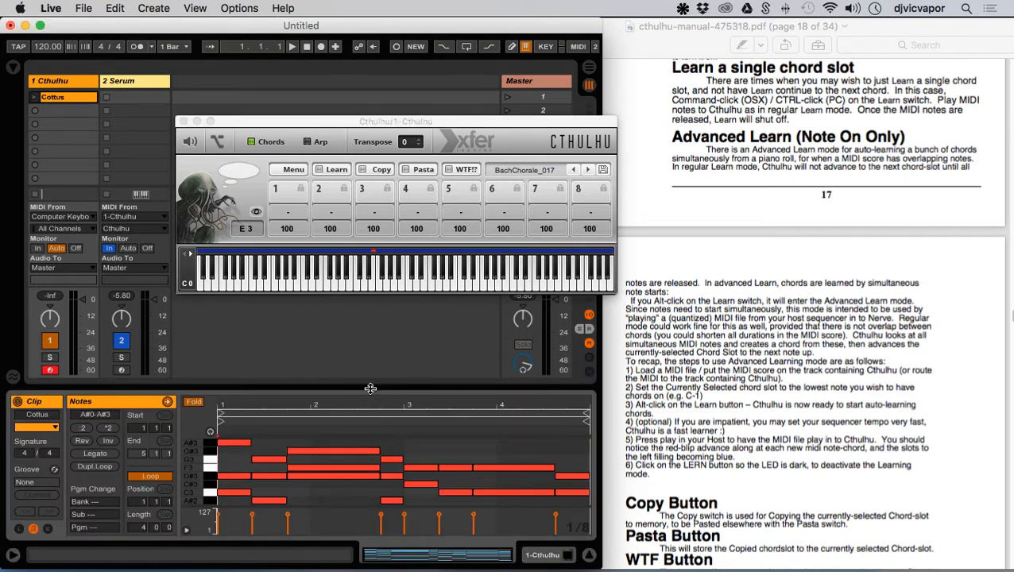
drag(371, 389, 368, 336)
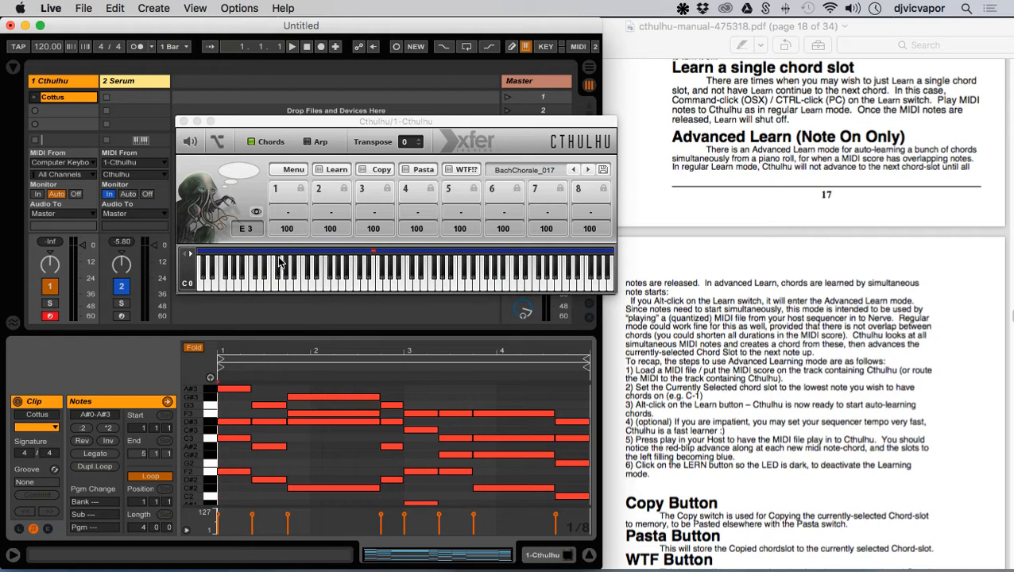
drag(271, 121, 275, 120)
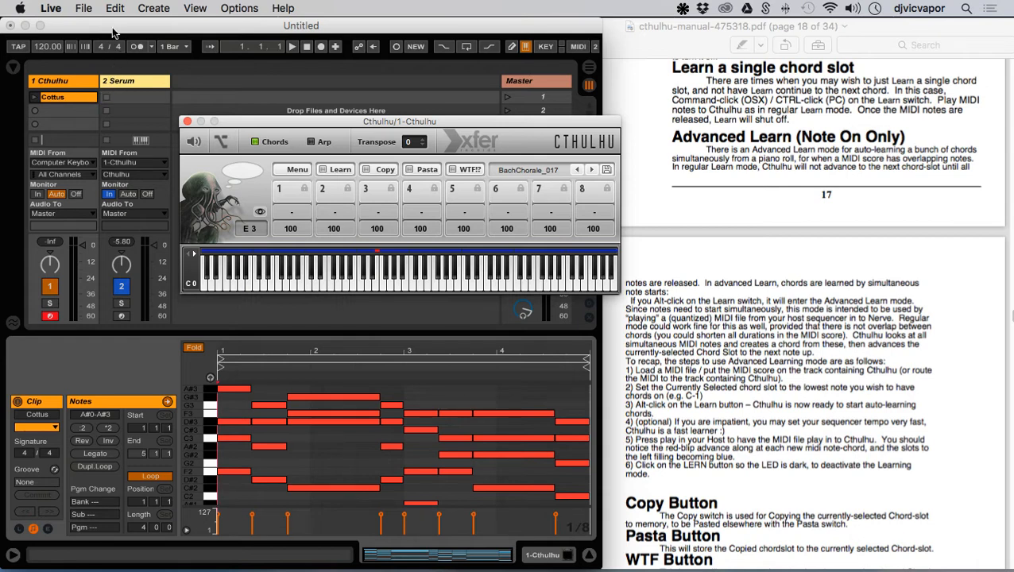
- Export the Cottus clip as a MIDI file named Cottus to the Desktop, and delete the clip from the Cthulhu track
drag(112, 27, 114, 62)
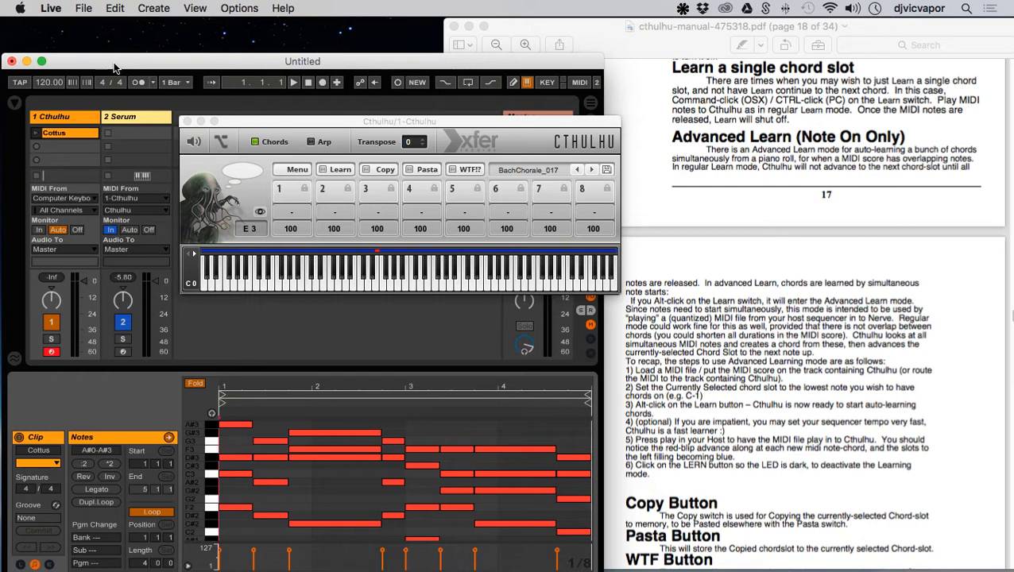
right_click(85, 134)
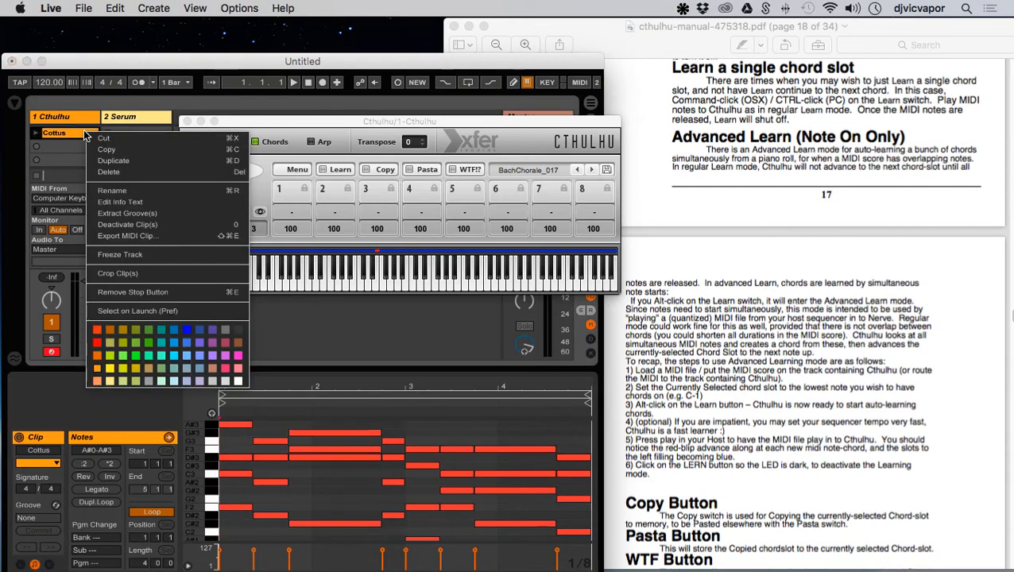
click(101, 239)
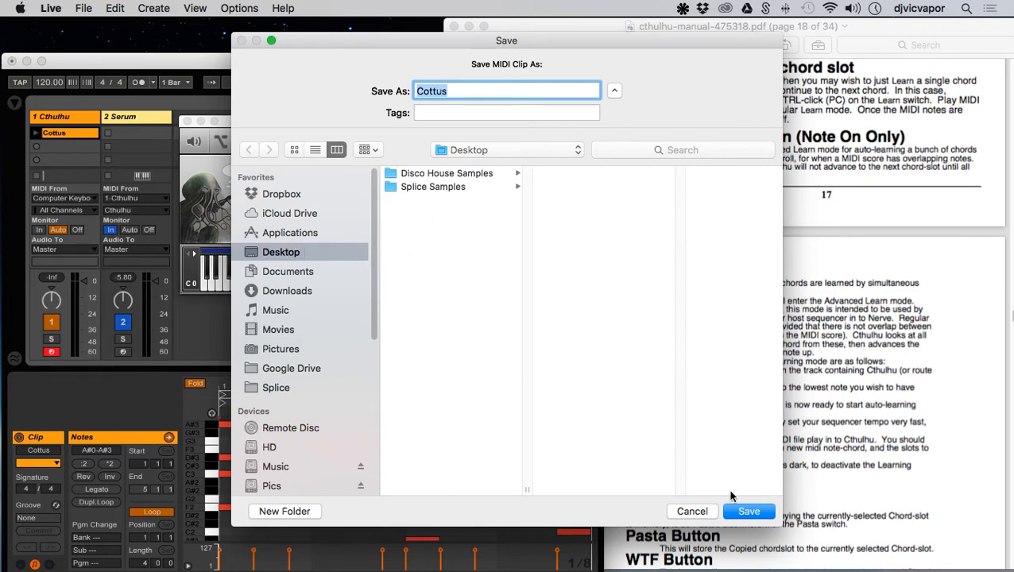
click(748, 512)
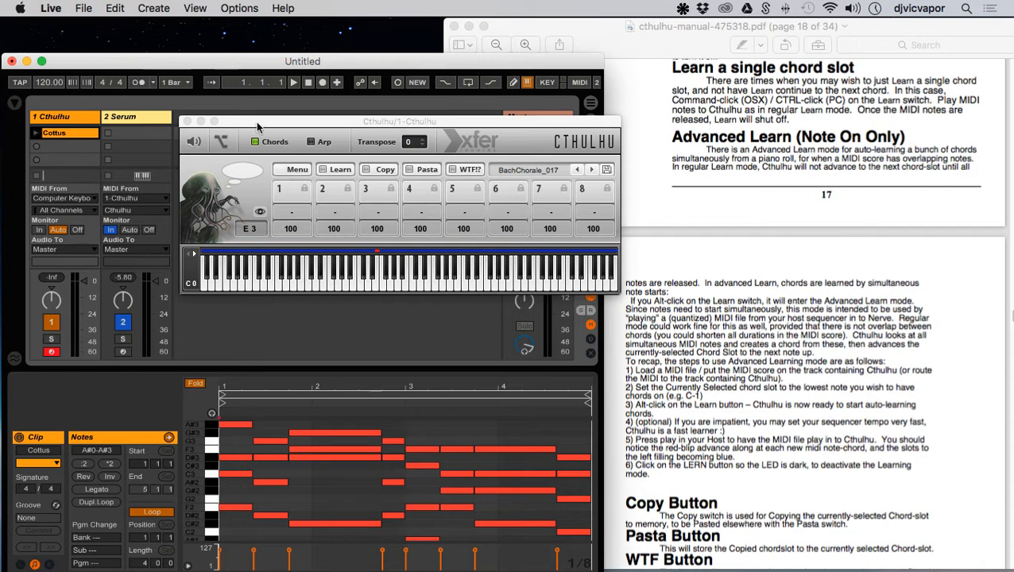
drag(243, 64, 240, 26)
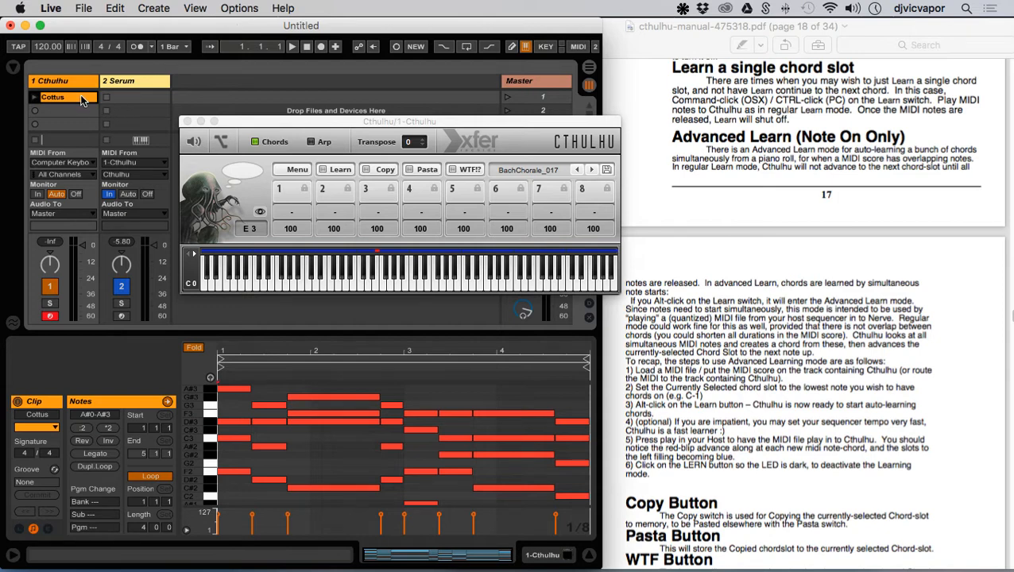
key(Delete)
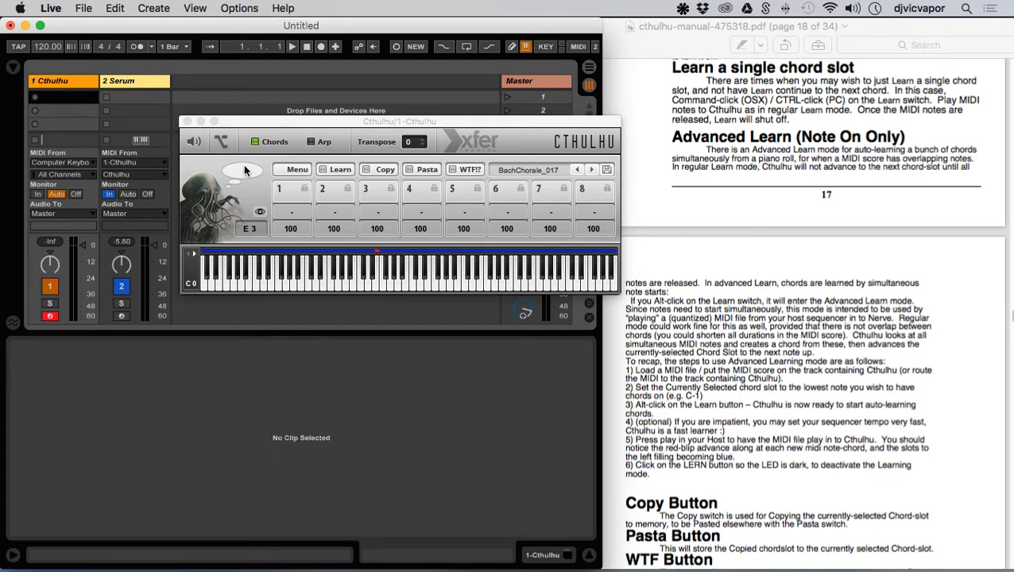
- Try importing Cottus.mid from the Desktop into Cthulhu over the BachChorale_017 preset, and play a note to audition the result
click(300, 170)
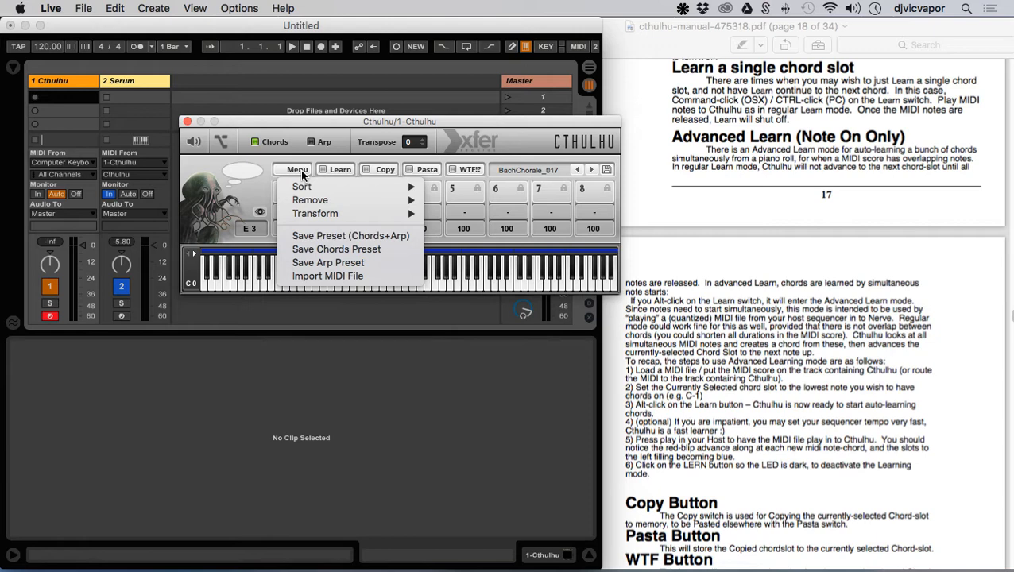
click(324, 276)
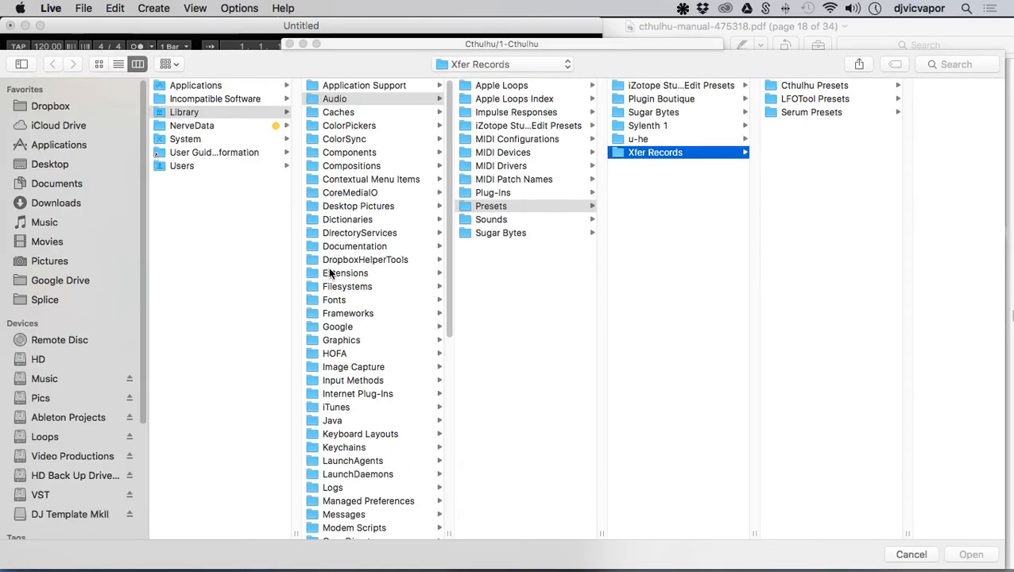
click(91, 164)
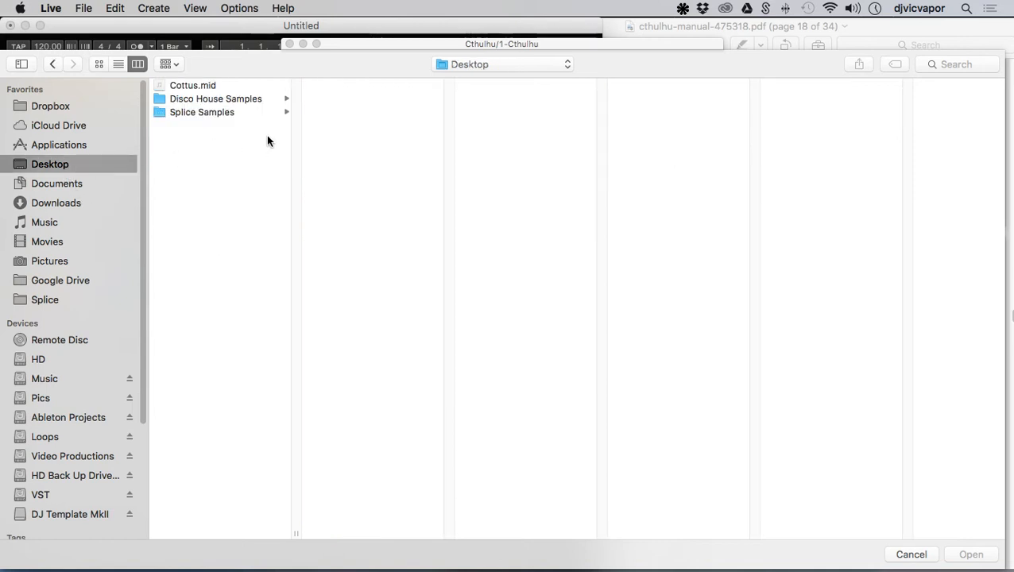
click(207, 85)
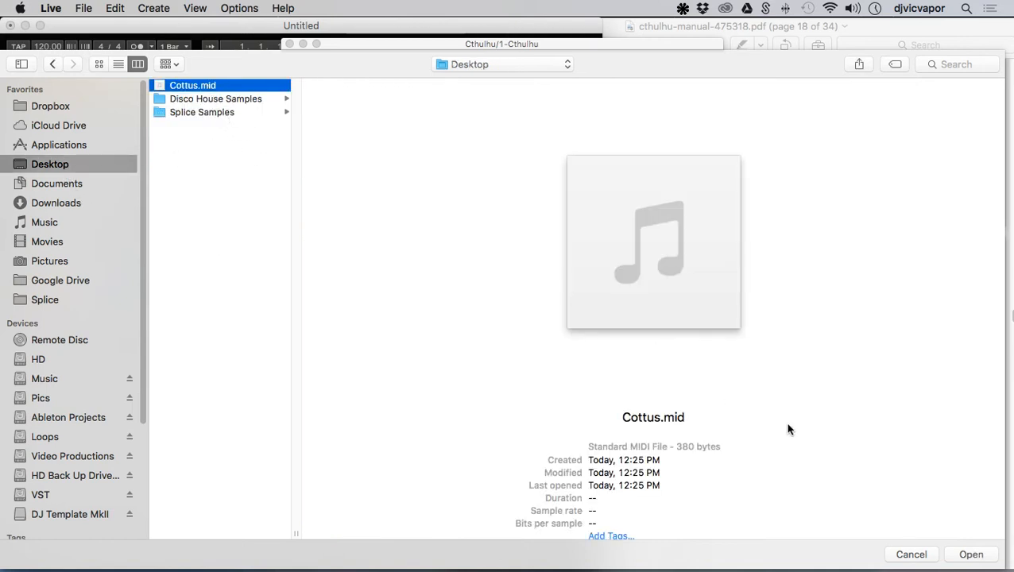
click(966, 555)
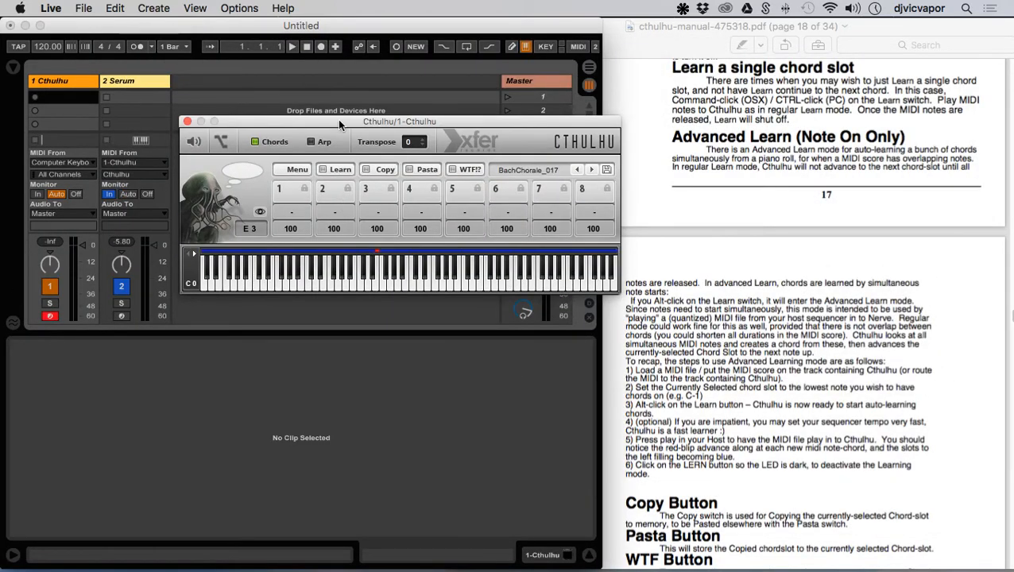
drag(337, 119, 314, 88)
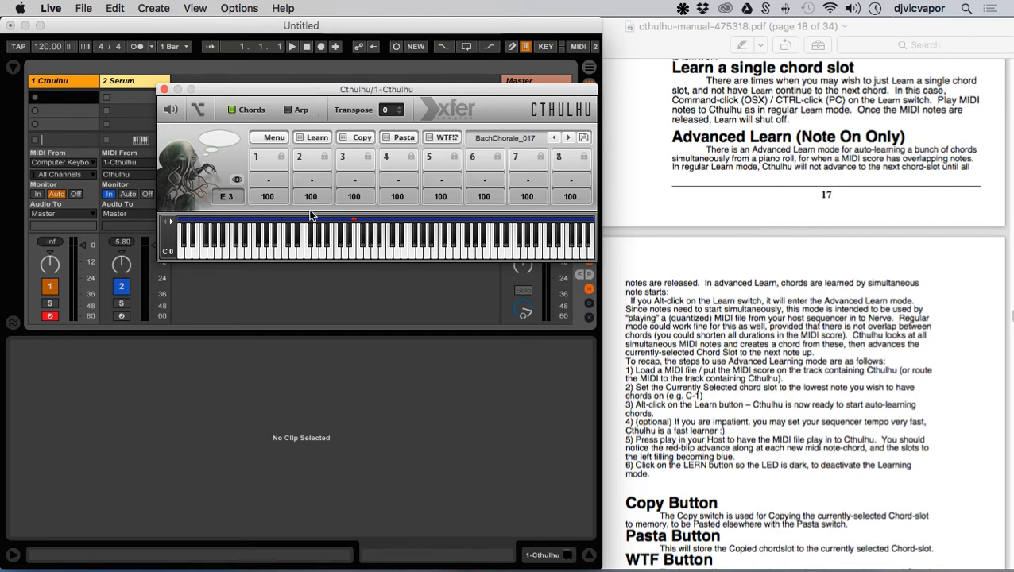
key(d)
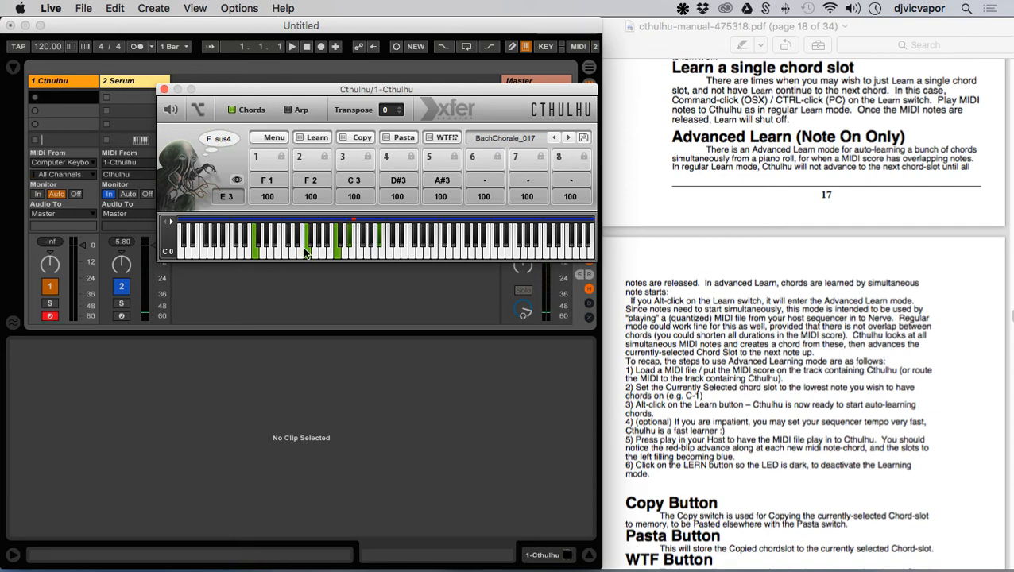
- Load Cthulhu's empty -init- chord preset and import Cottus.mid from the Desktop into it
click(515, 139)
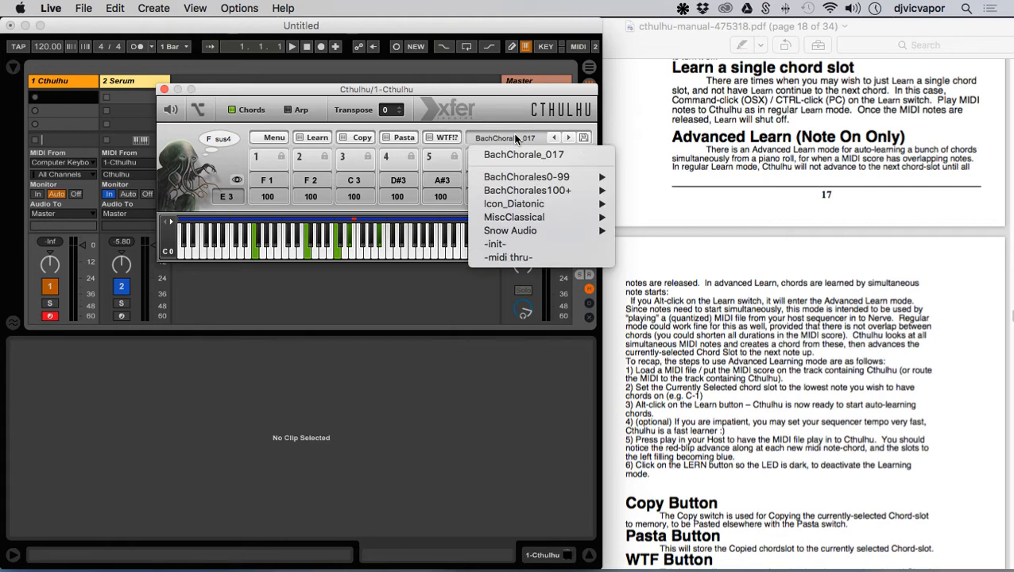
click(497, 244)
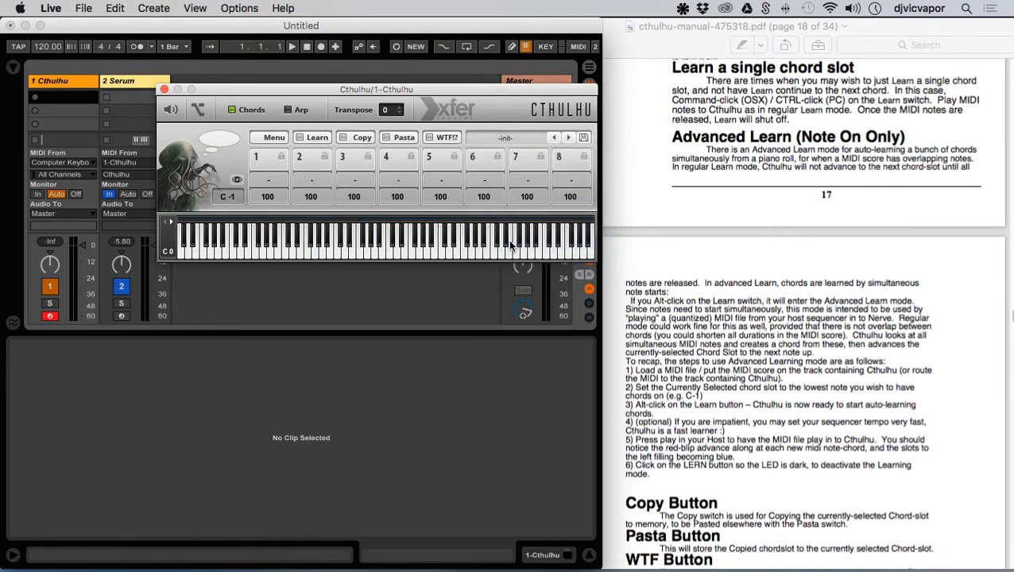
click(274, 139)
click(301, 244)
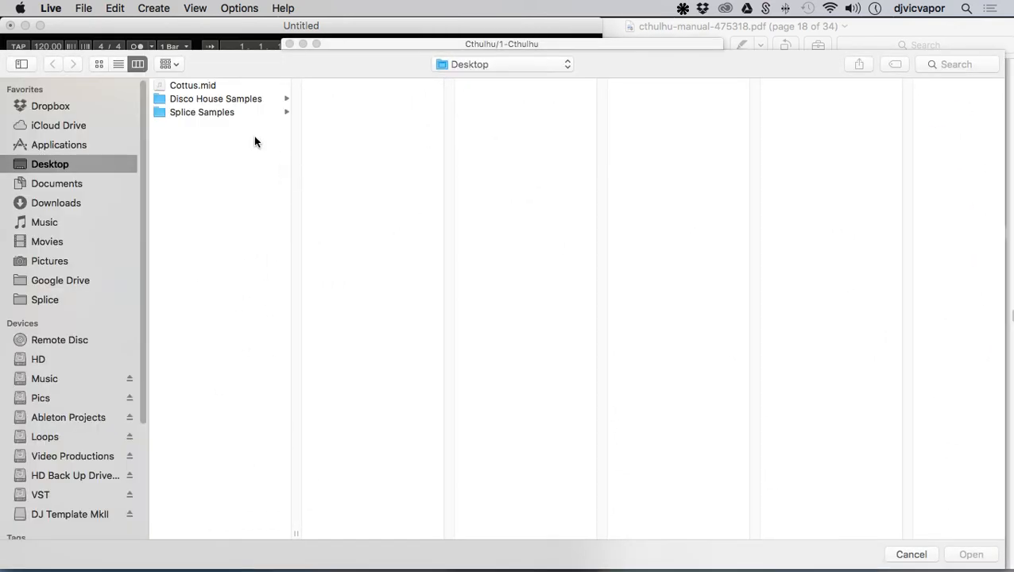
click(199, 85)
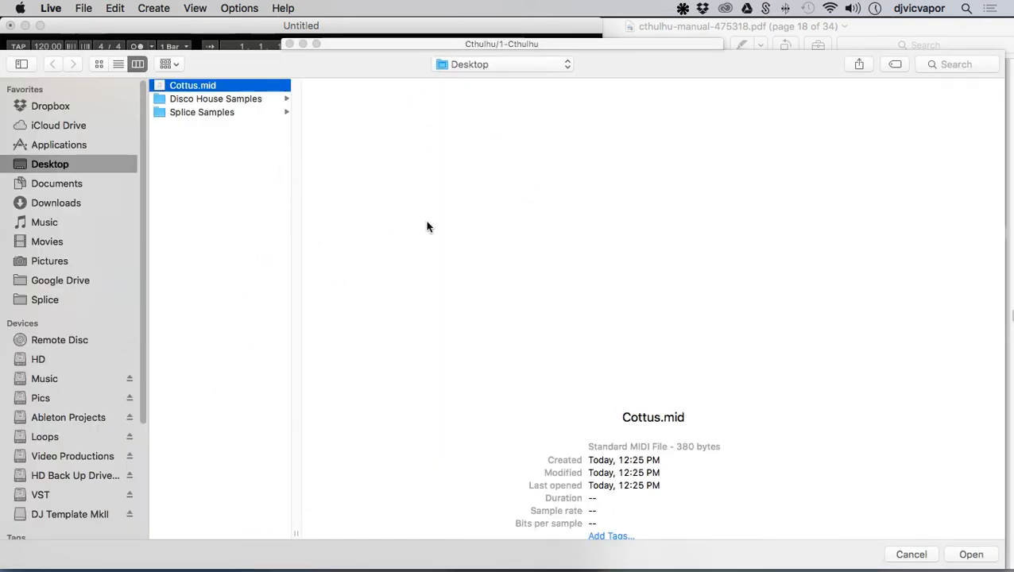
click(967, 554)
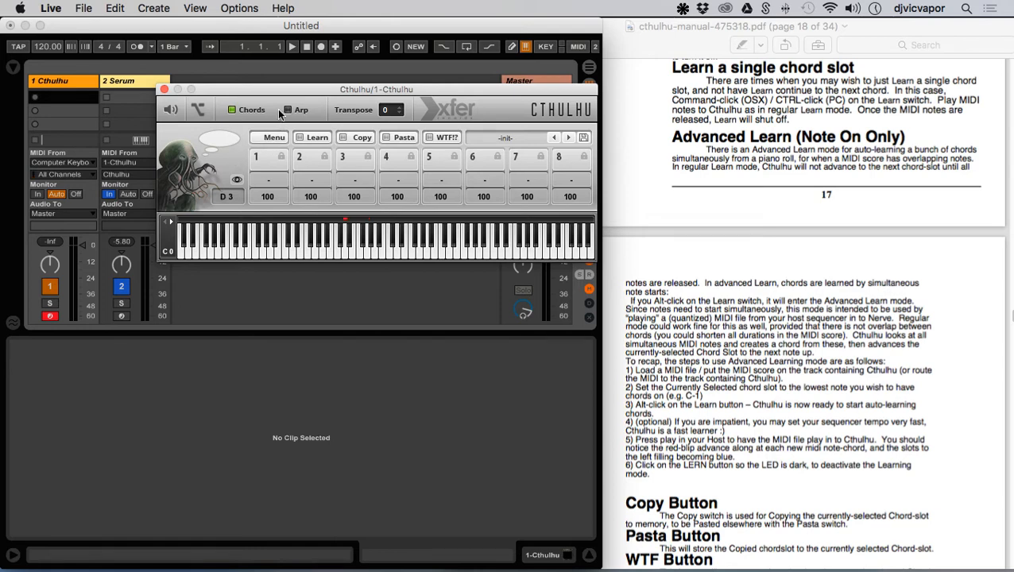
- Import Cottus.mid from the Desktop into Cthulhu's -init- preset again, using D3 as the selected chord slot
drag(277, 93, 259, 90)
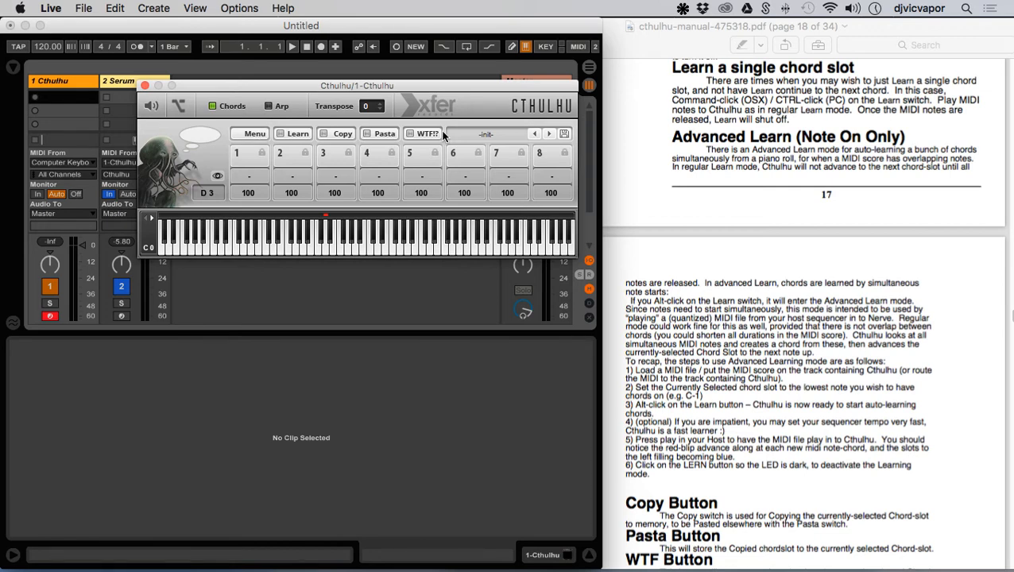
click(500, 135)
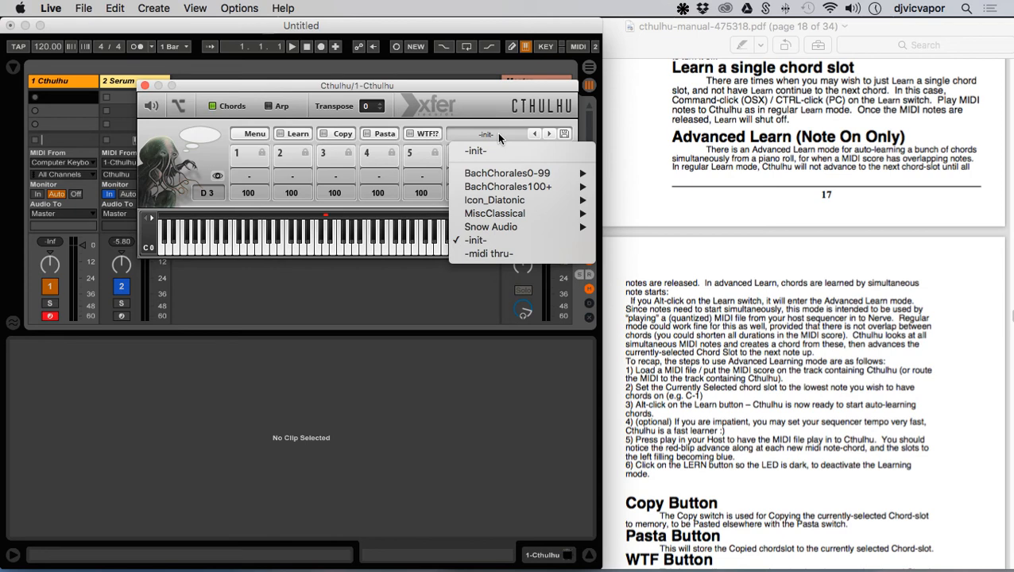
click(486, 91)
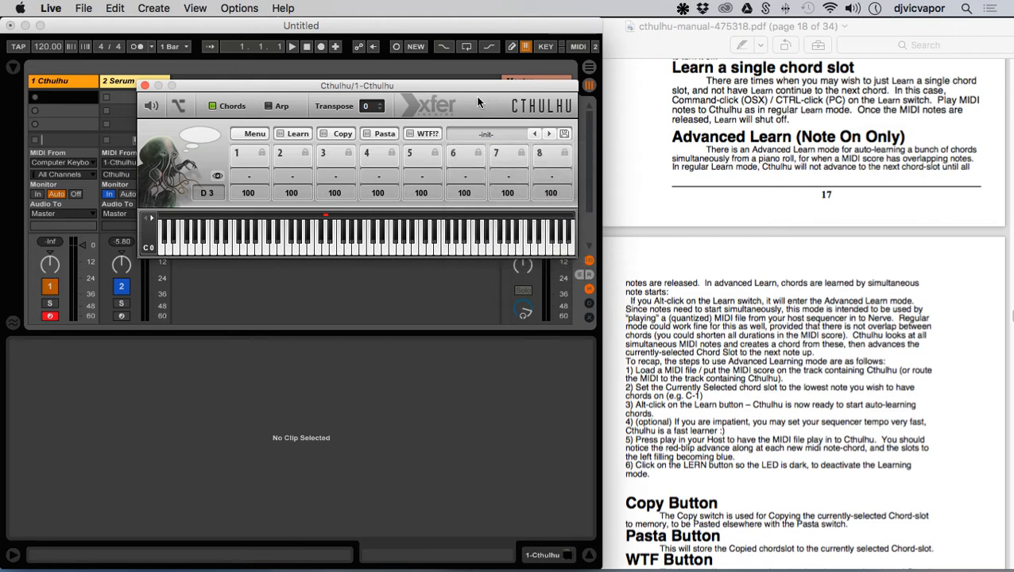
click(249, 134)
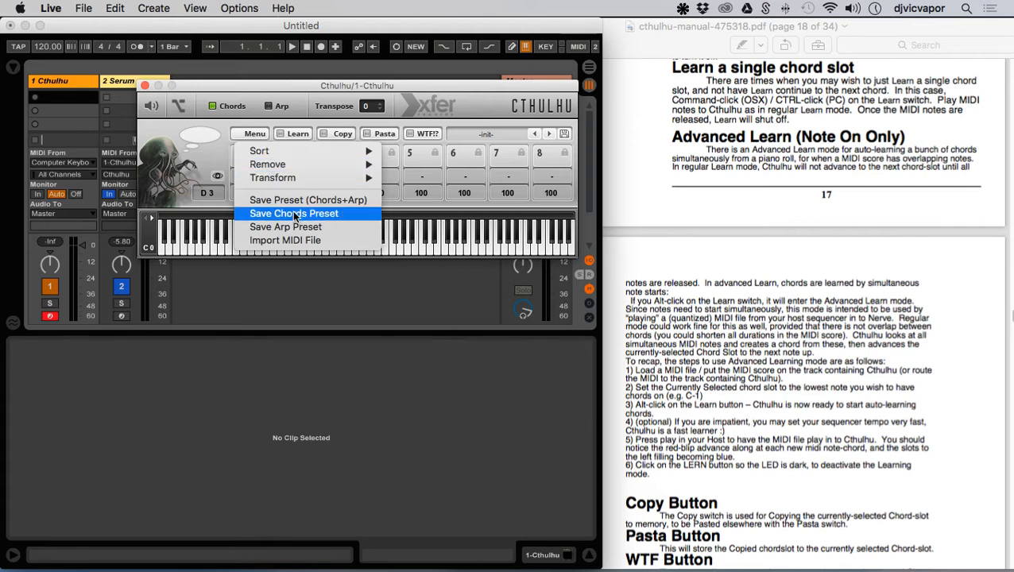
click(299, 240)
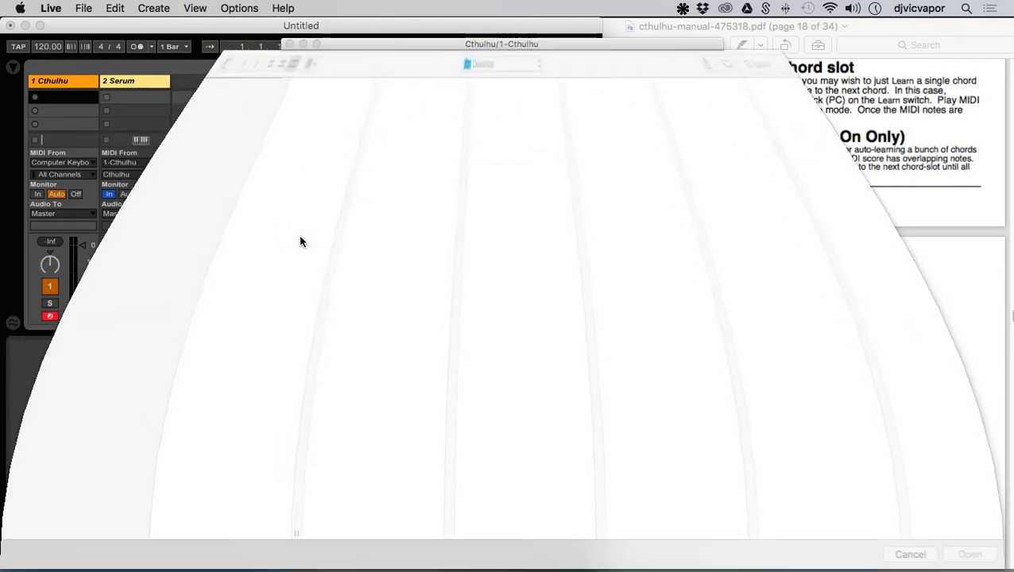
click(204, 85)
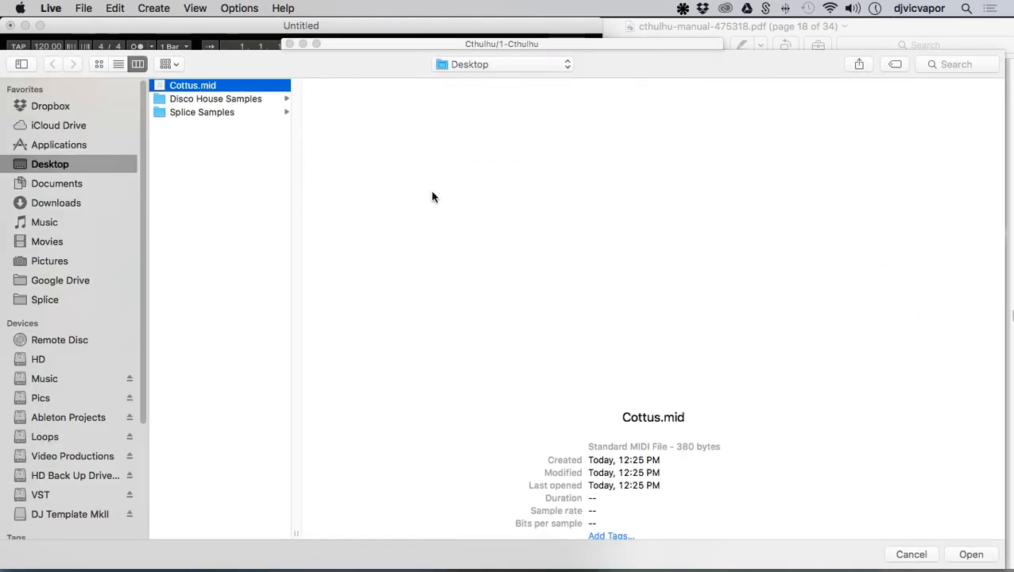
click(973, 554)
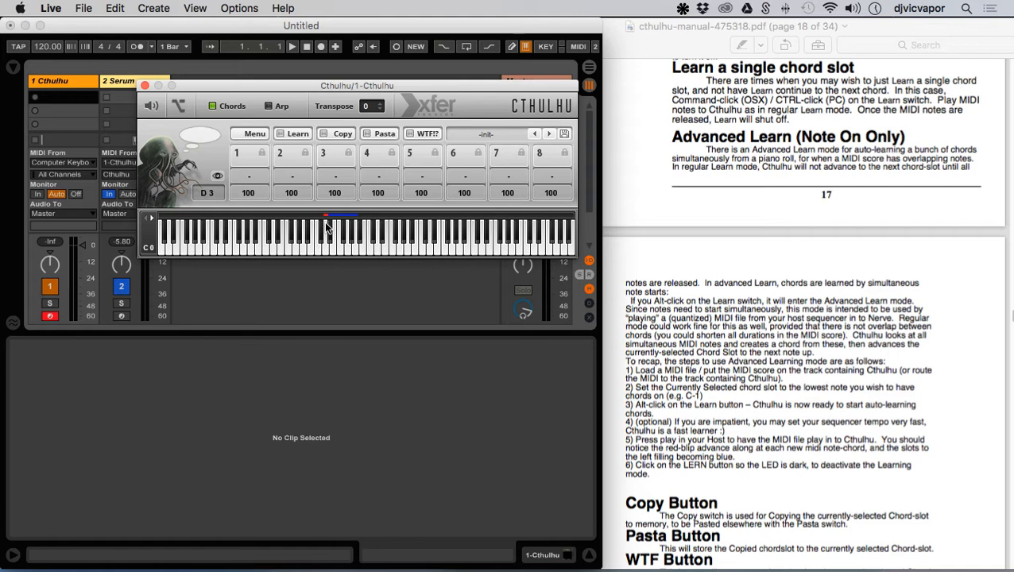
- Play notes D3 through B3 to audition the chords imported into the -init- preset
key(s)
key(f)
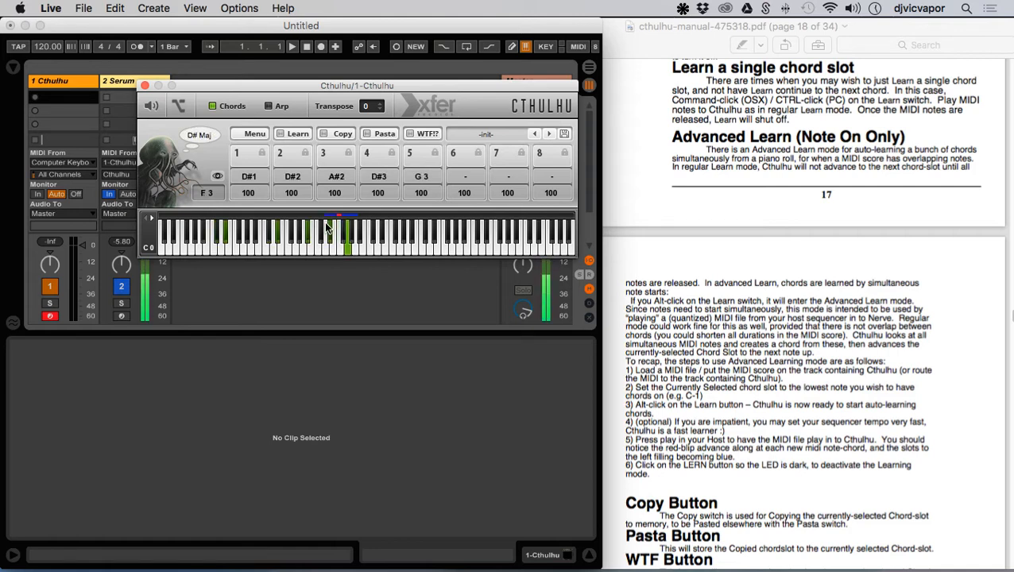
key(g)
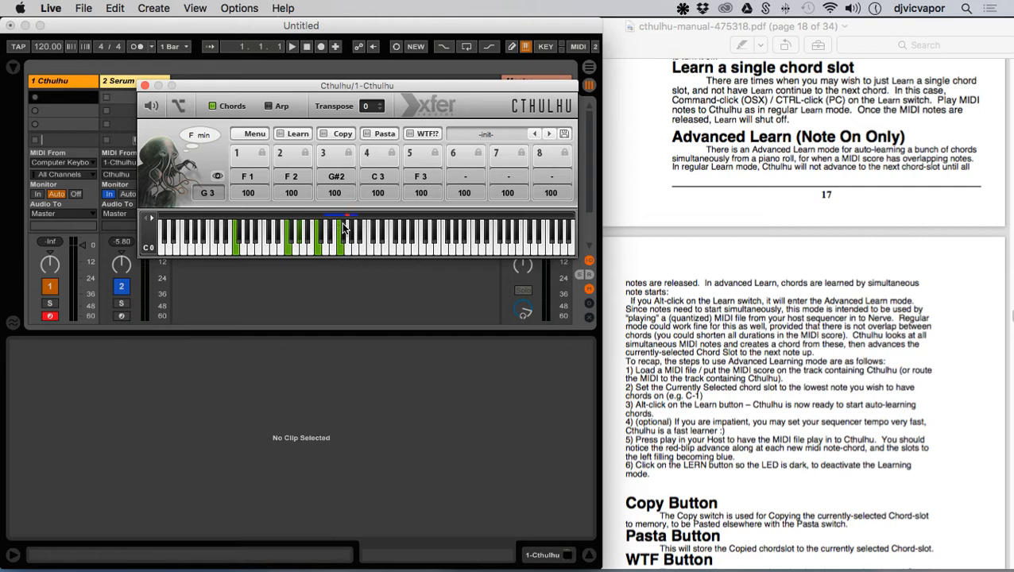
key(s)
key(d)
key(f)
key(g)
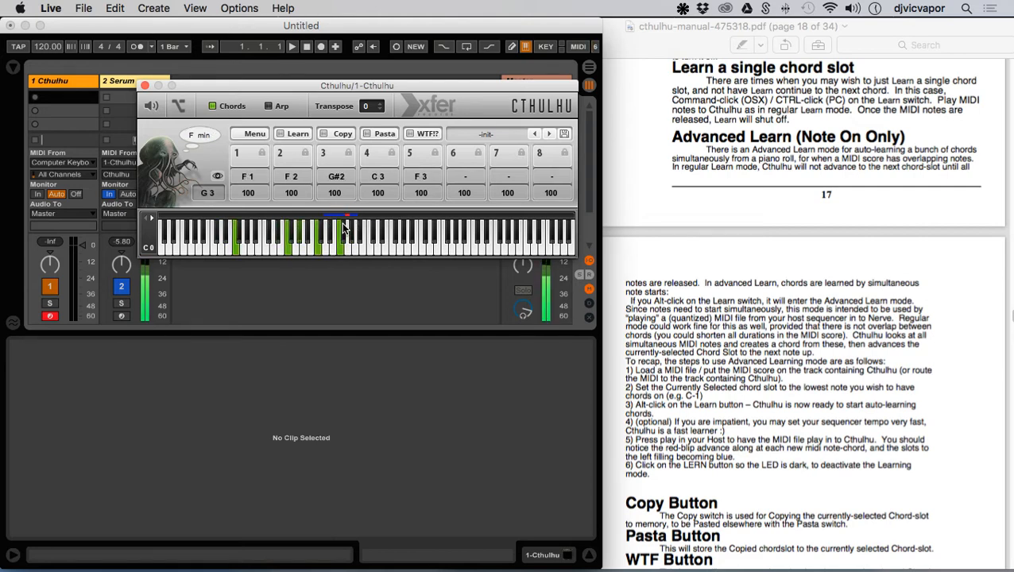
key(e)
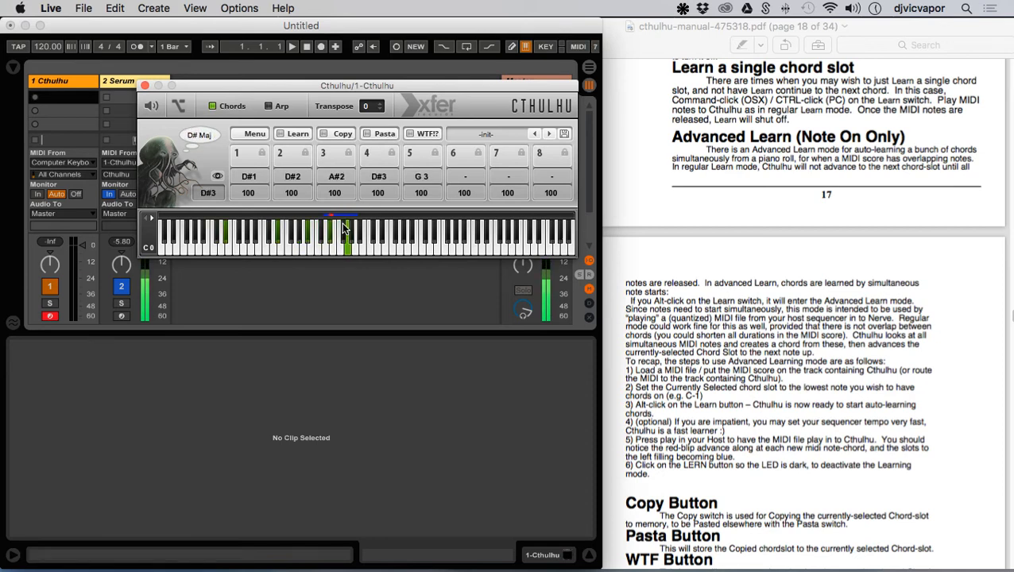
key(f)
key(g)
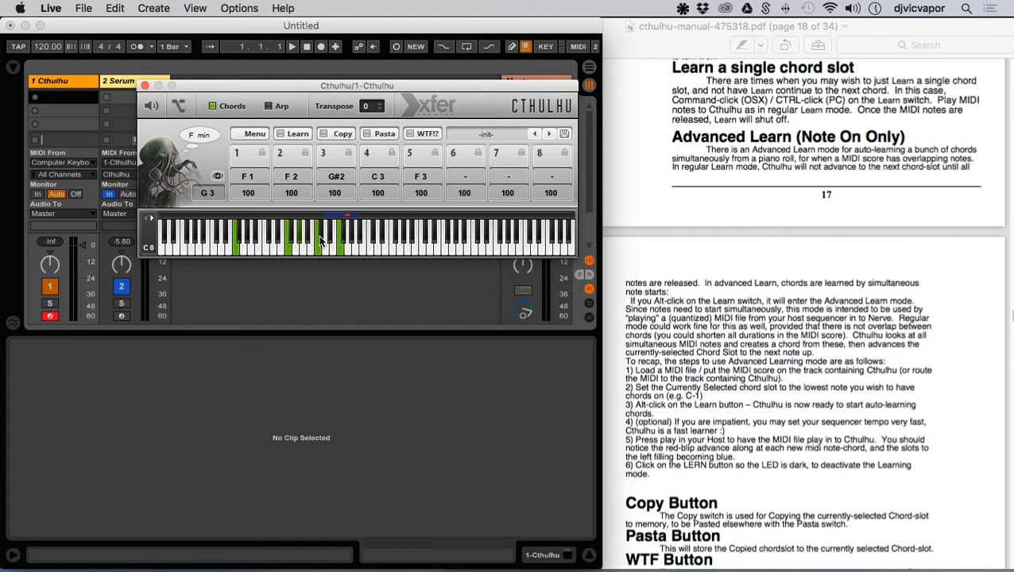
key(s)
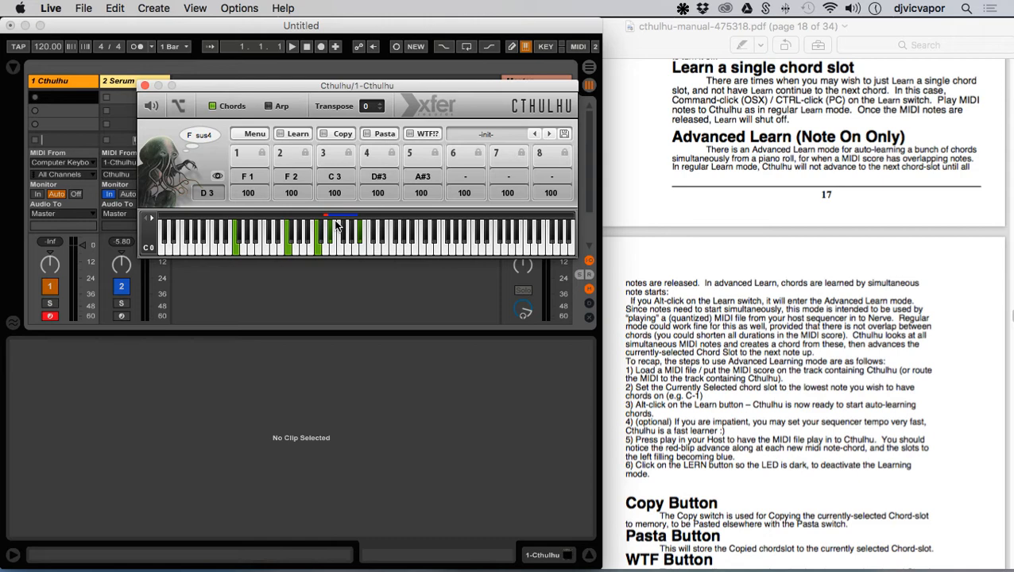
key(j)
key(h)
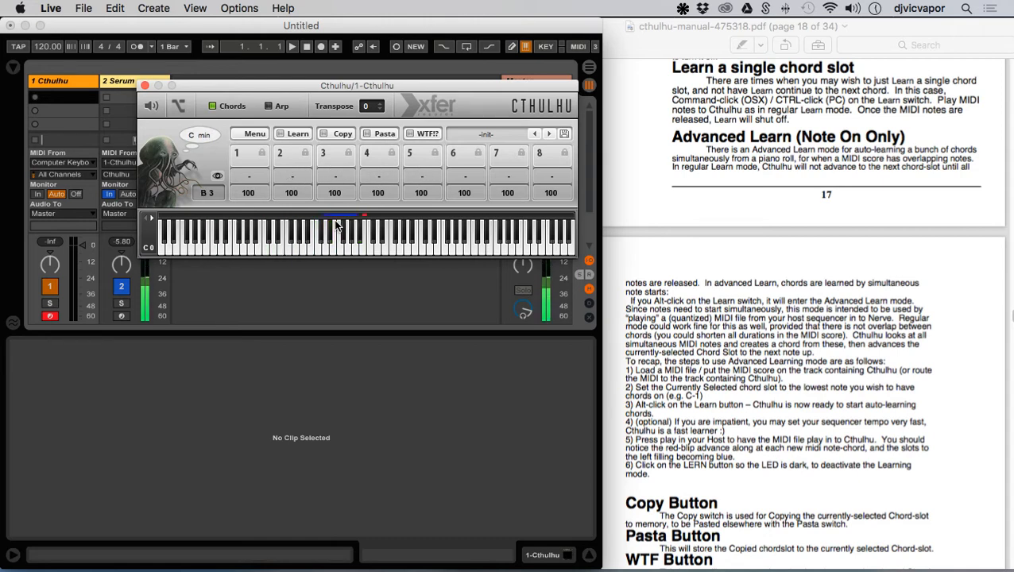
key(g)
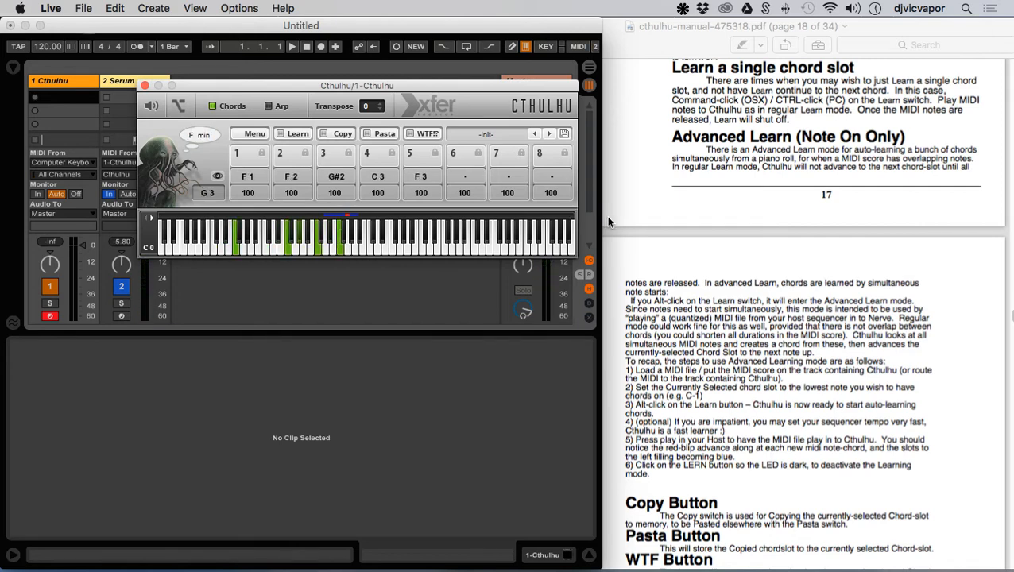
- Fill the empty chord slots using the Transform option Populate empty slots with Variations
scroll(636, 213, down, 5)
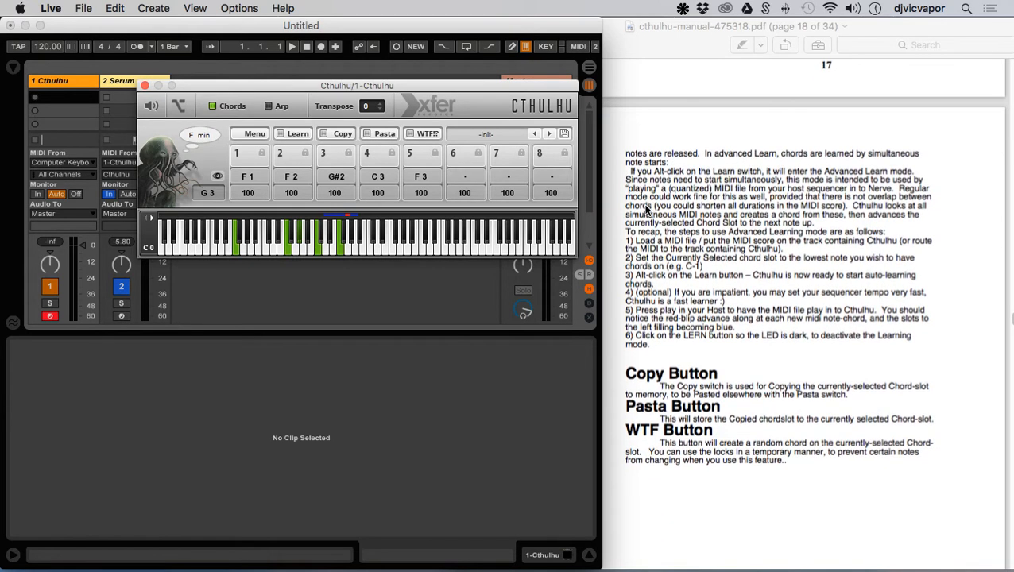
scroll(646, 209, down, 8)
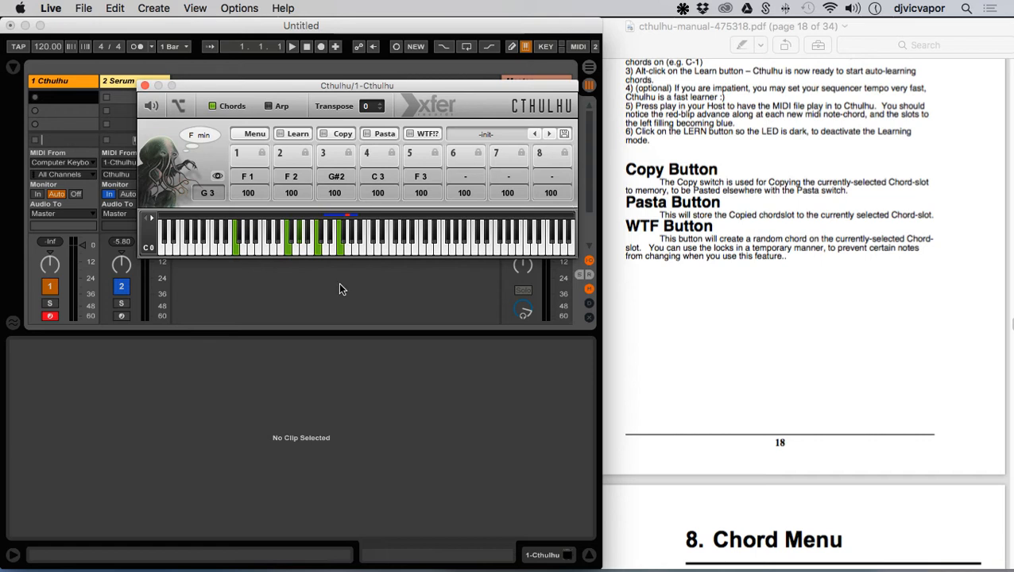
click(248, 136)
mouse_move(263, 171)
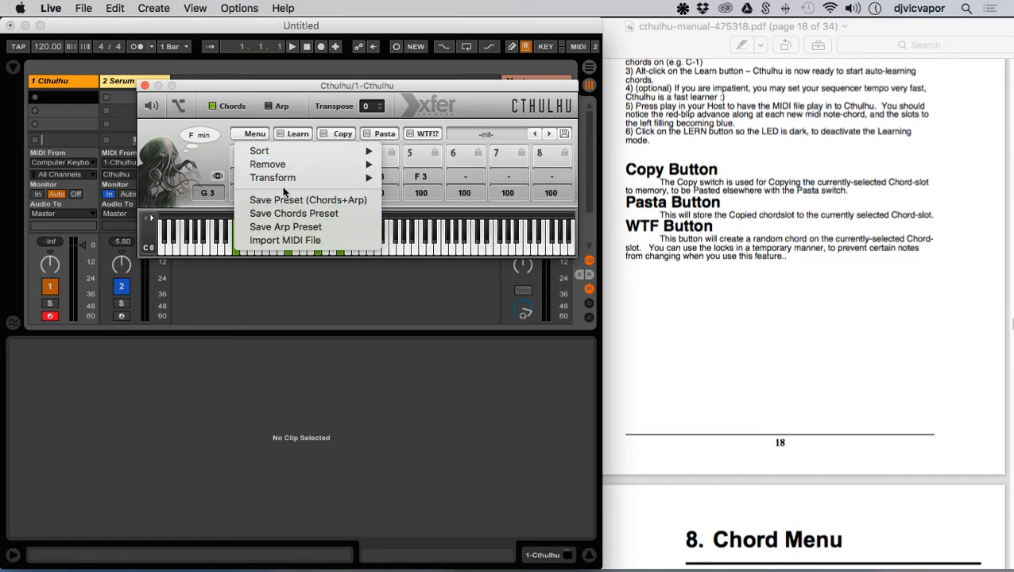
mouse_move(288, 184)
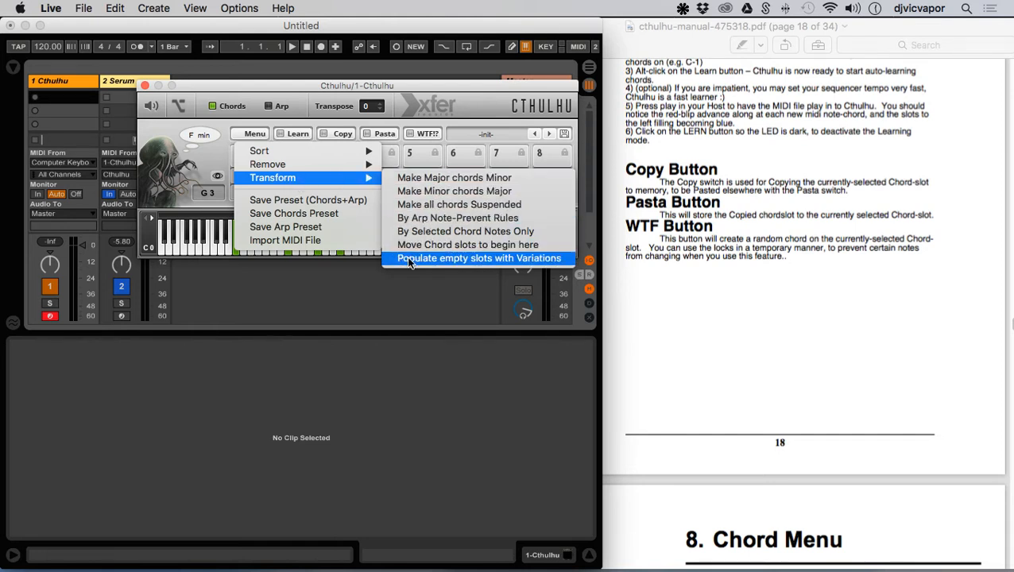
click(494, 260)
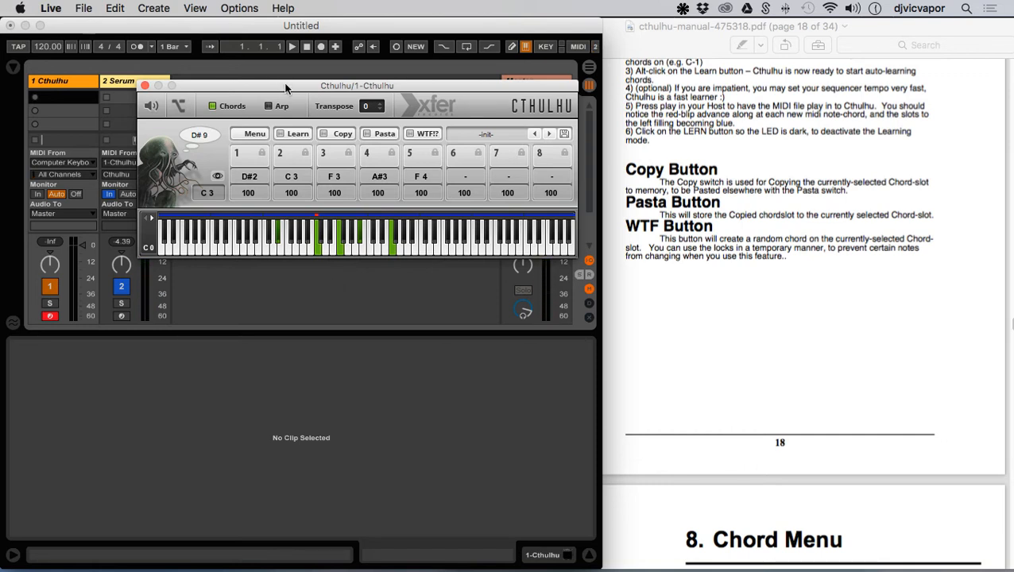
- Clear the C3 chord slot by switching Learn on and off without playing any notes
drag(285, 87, 299, 89)
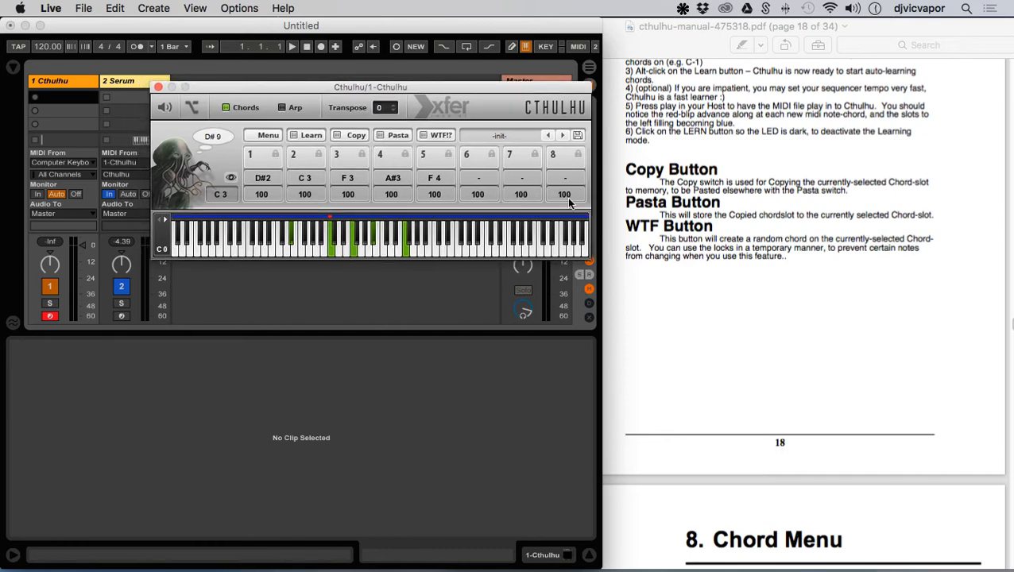
click(272, 138)
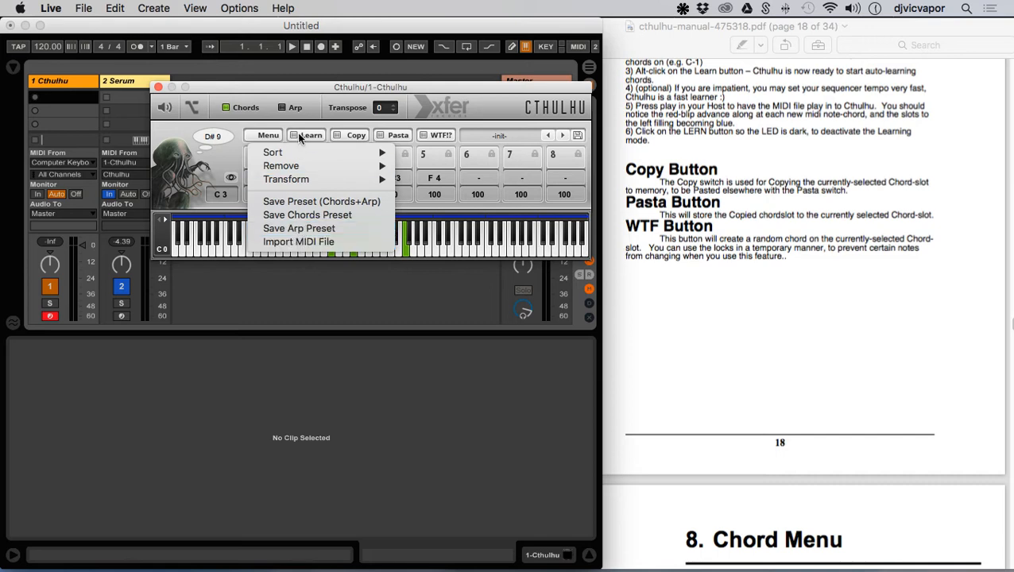
click(310, 111)
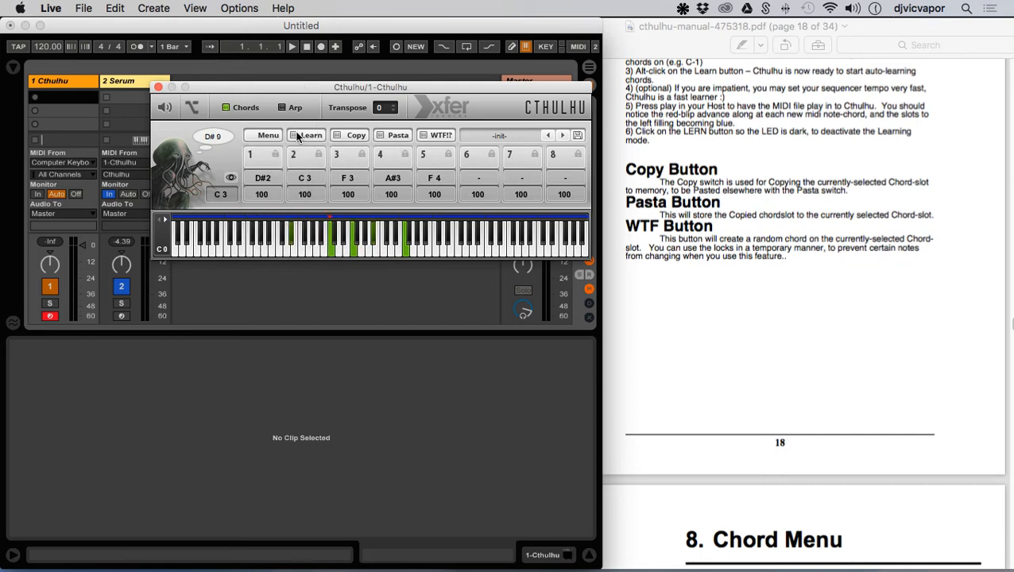
click(298, 137)
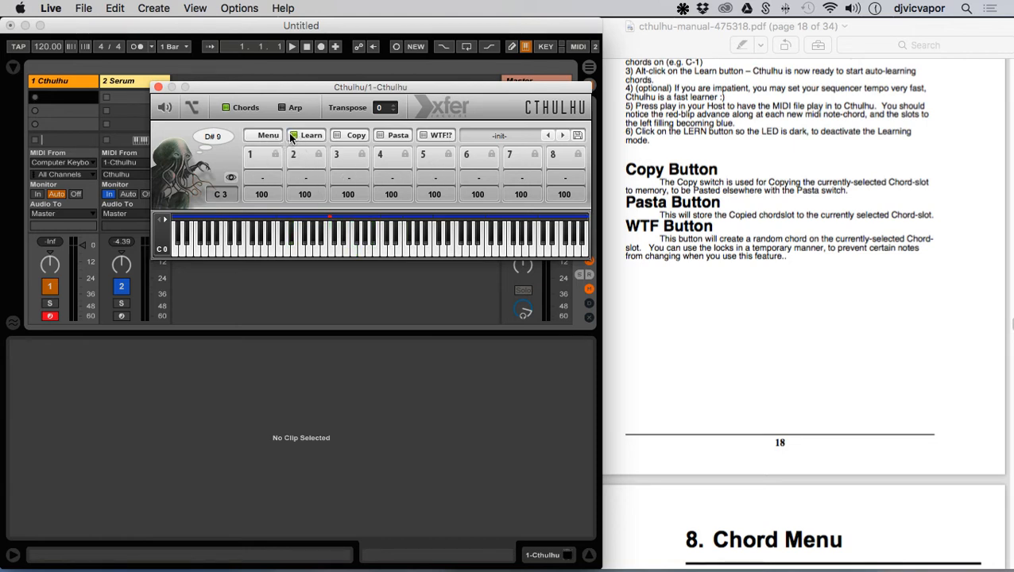
click(305, 137)
- Read the manual's Advanced Learn section and its Copy, Pasta and WTF Button descriptions
scroll(659, 232, up, 3)
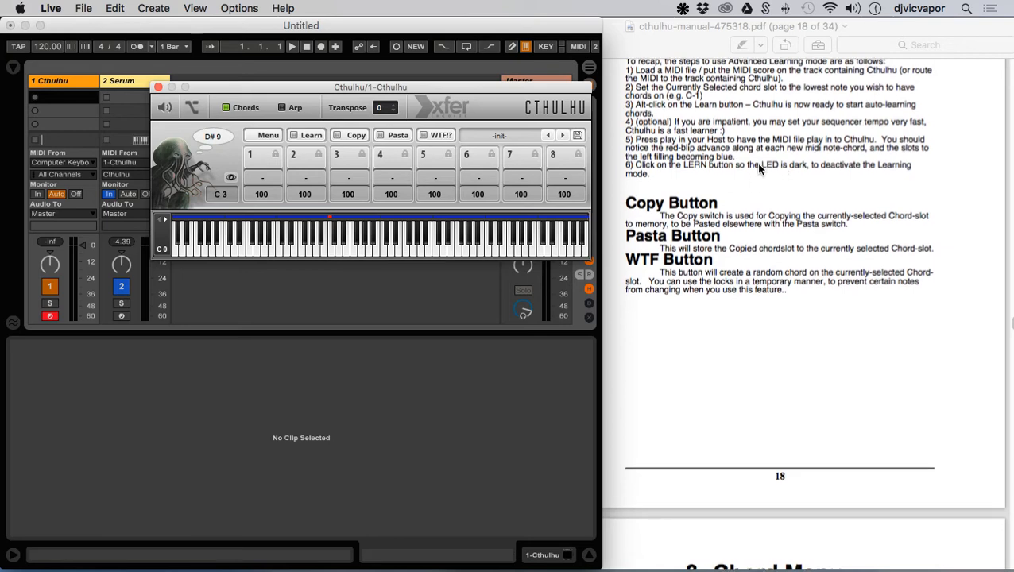
scroll(759, 167, up, 4)
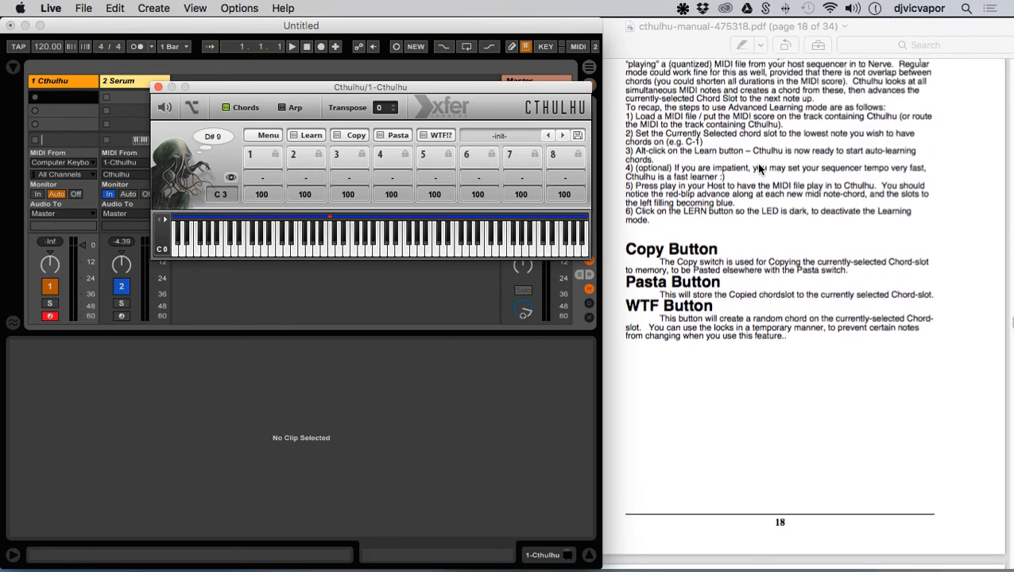
scroll(755, 127, up, 10)
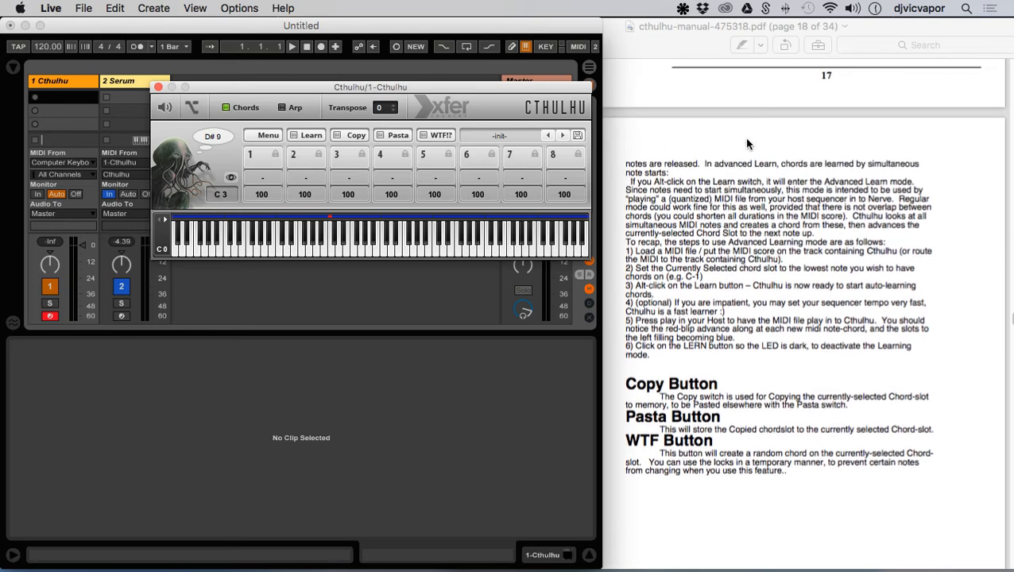
scroll(747, 144, up, 12)
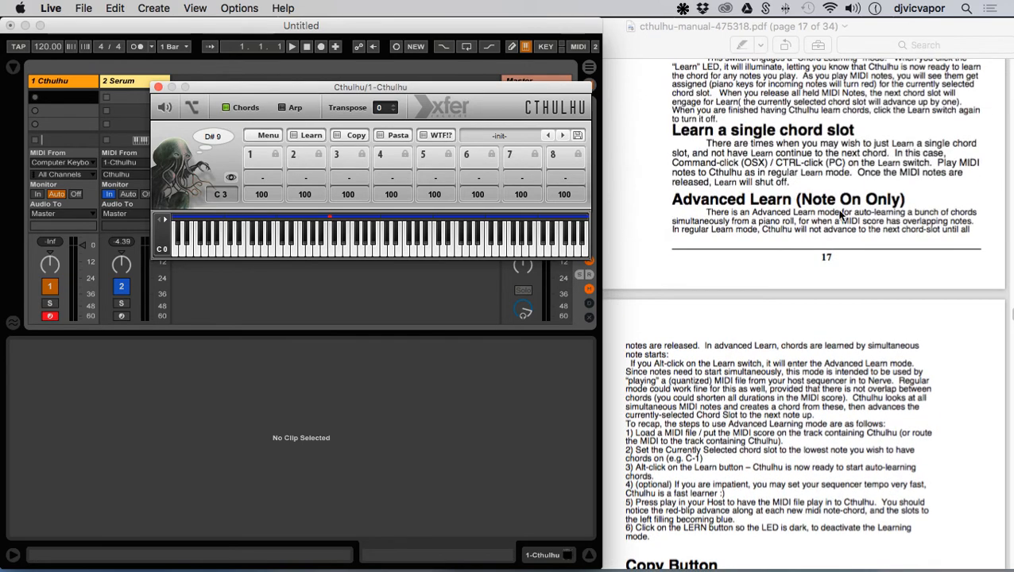
scroll(851, 222, down, 5)
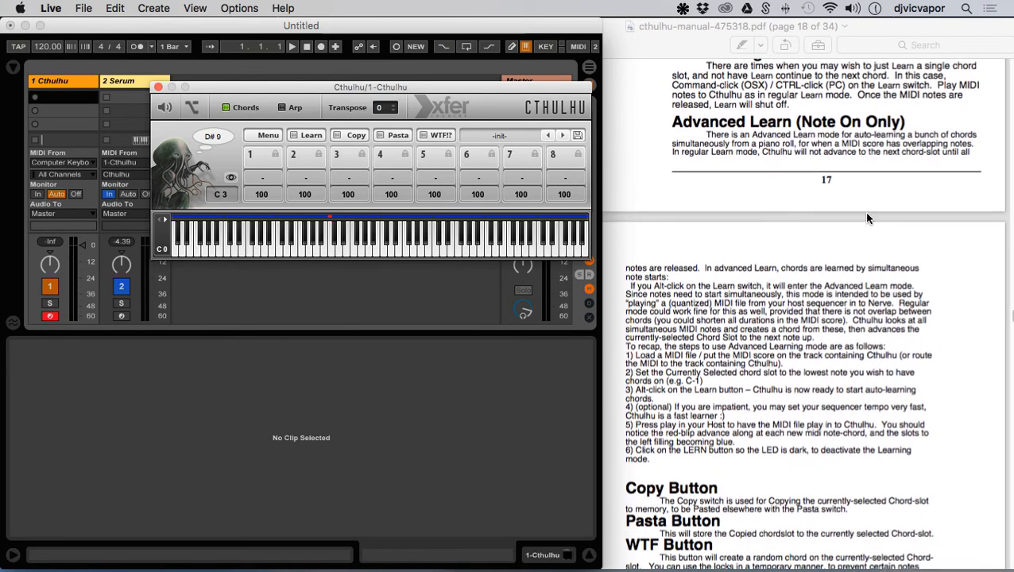
scroll(867, 217, down, 2)
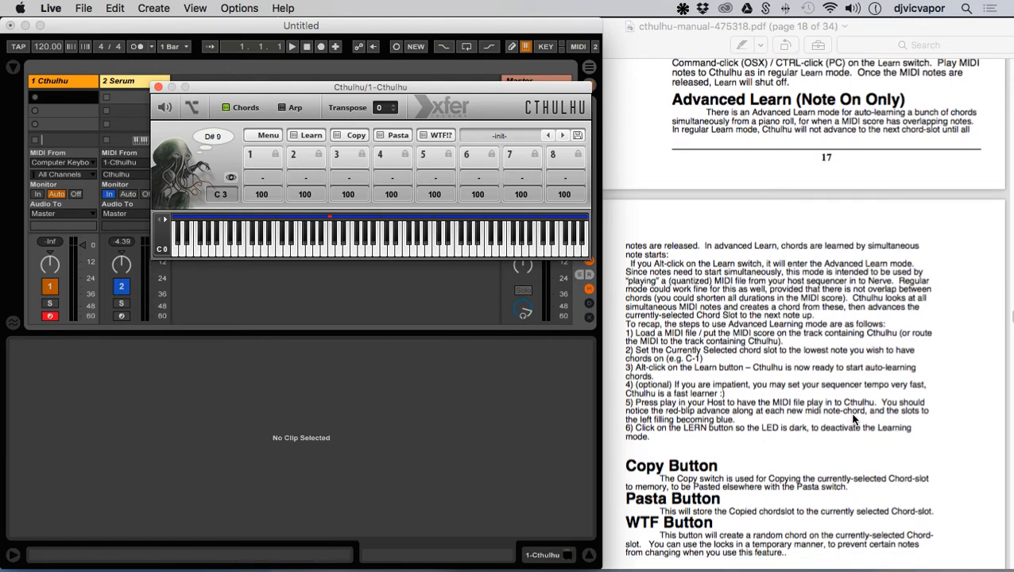
scroll(747, 340, down, 4)
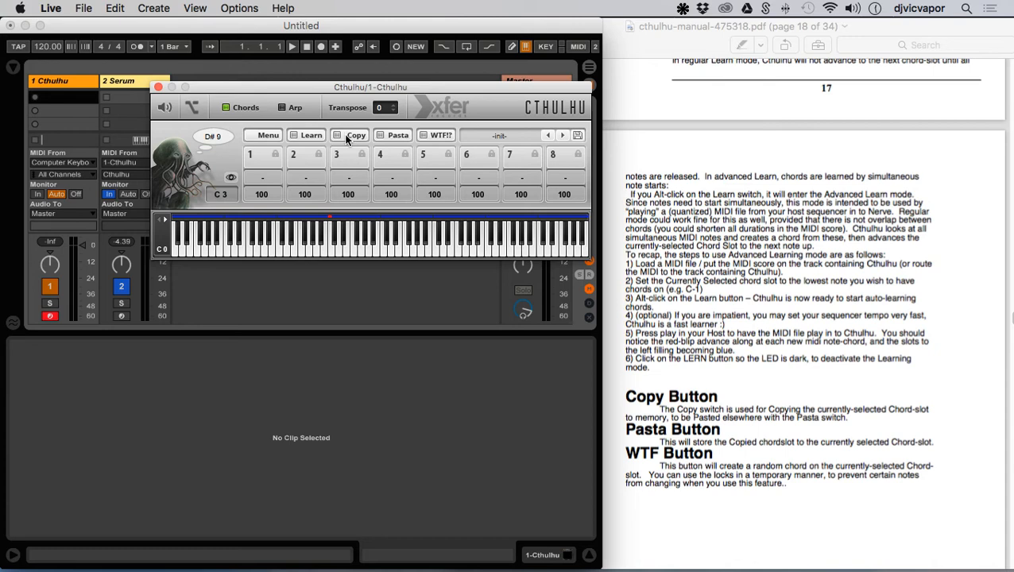
scroll(715, 365, down, 2)
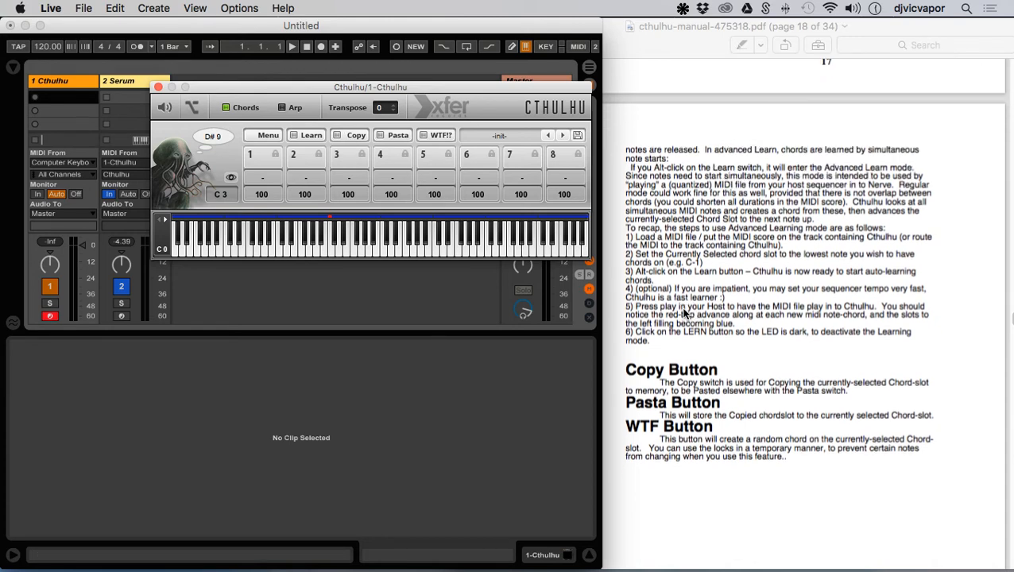
scroll(739, 397, down, 1)
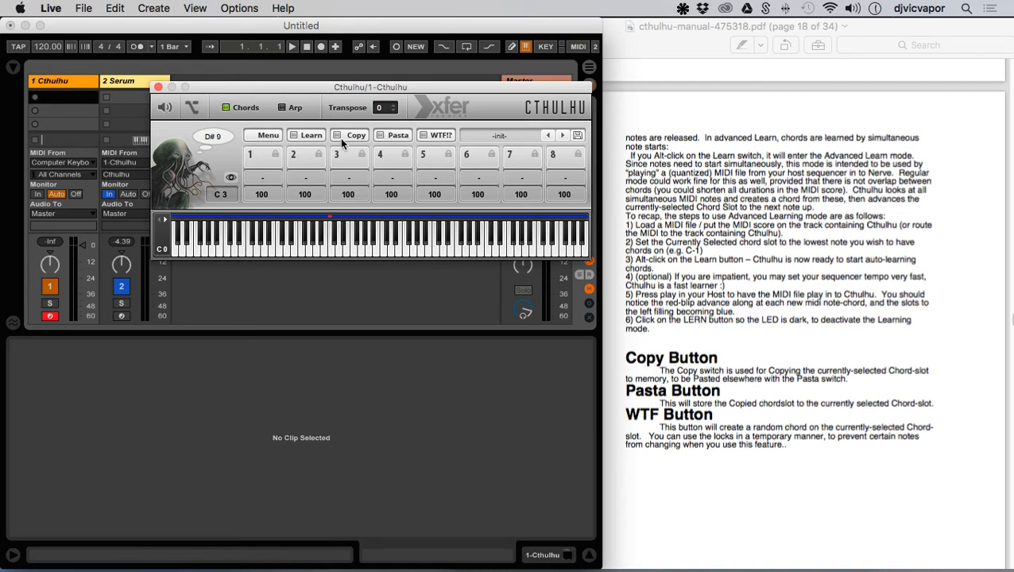
- Select the F3 chord slot, lock notes 1 and 2, and randomize its other notes with WTF!?
key(f)
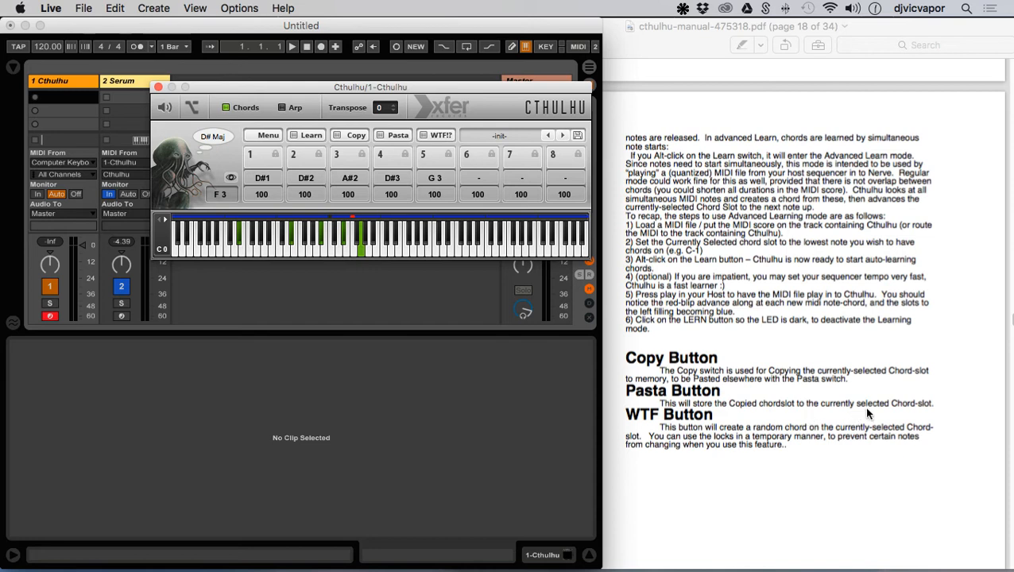
scroll(667, 317, down, 1)
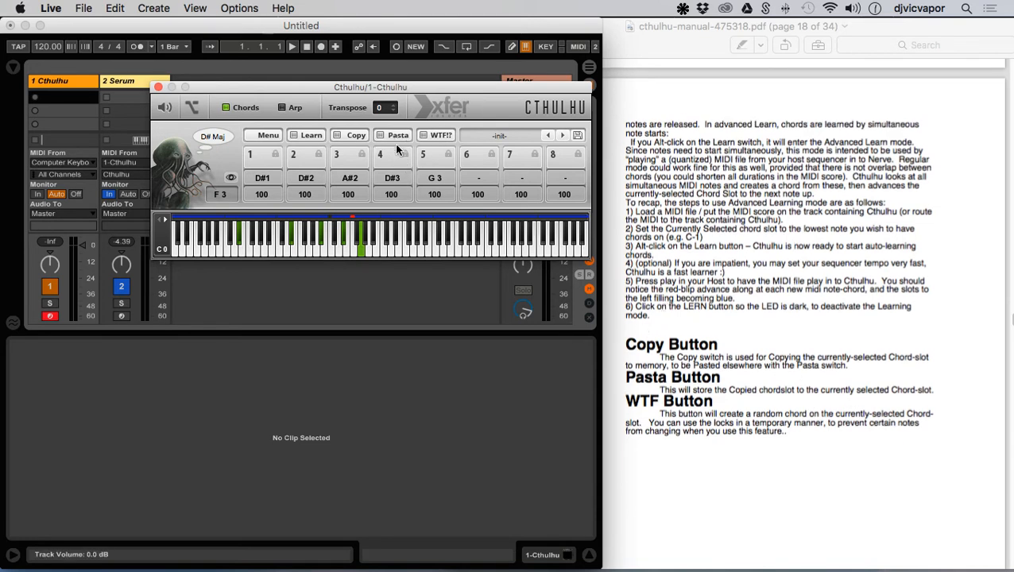
scroll(668, 347, down, 3)
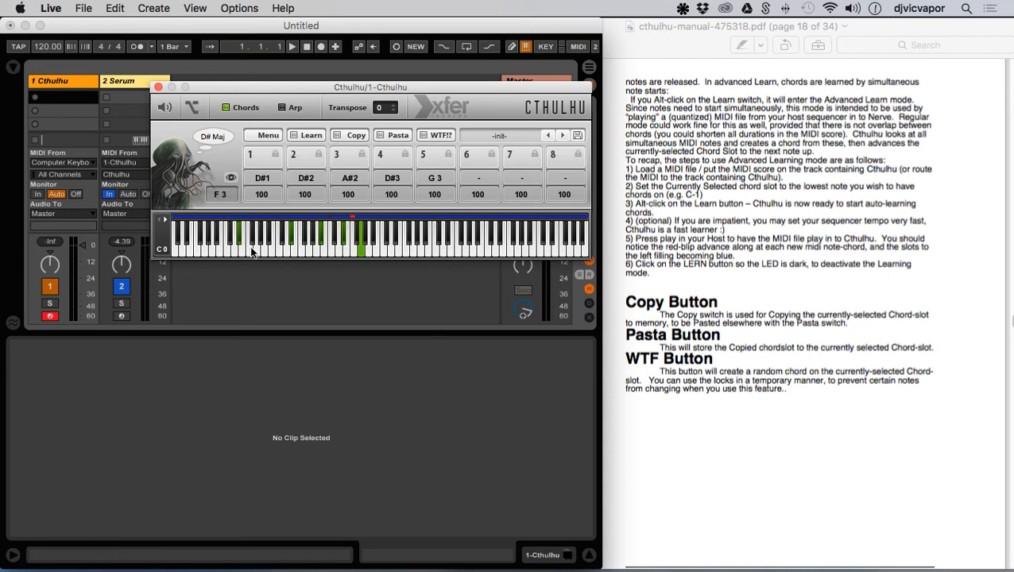
click(275, 155)
click(319, 155)
click(424, 134)
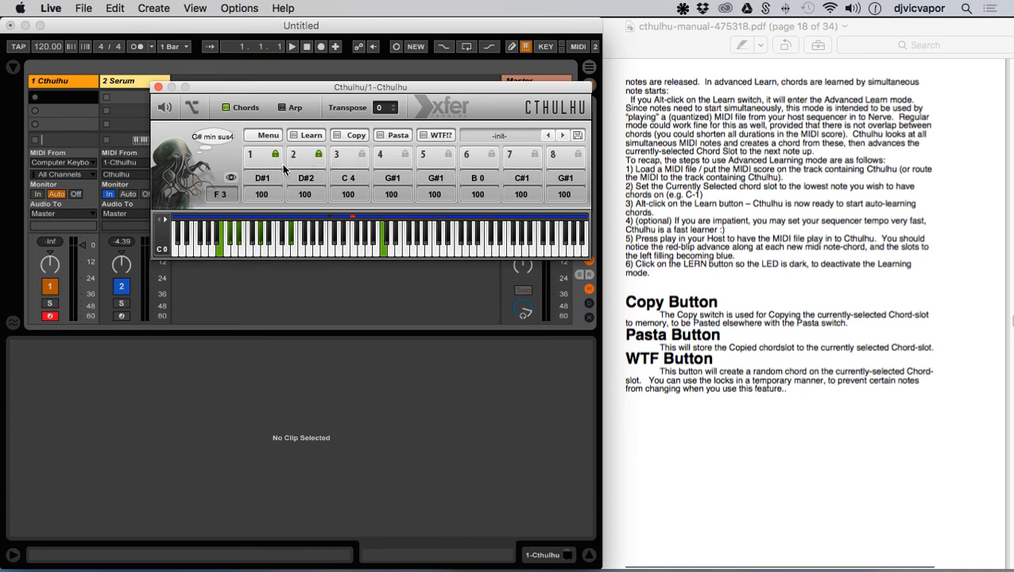
- Lock notes 3, 5 and 6 as well, and randomize the remaining notes of the F3 chord with WTF!?
click(491, 155)
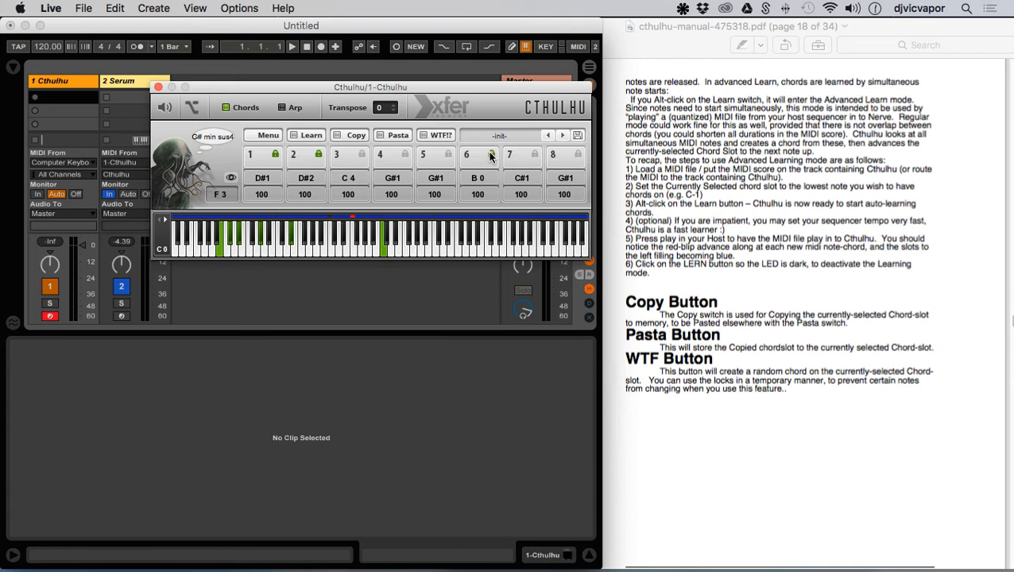
click(449, 154)
click(425, 137)
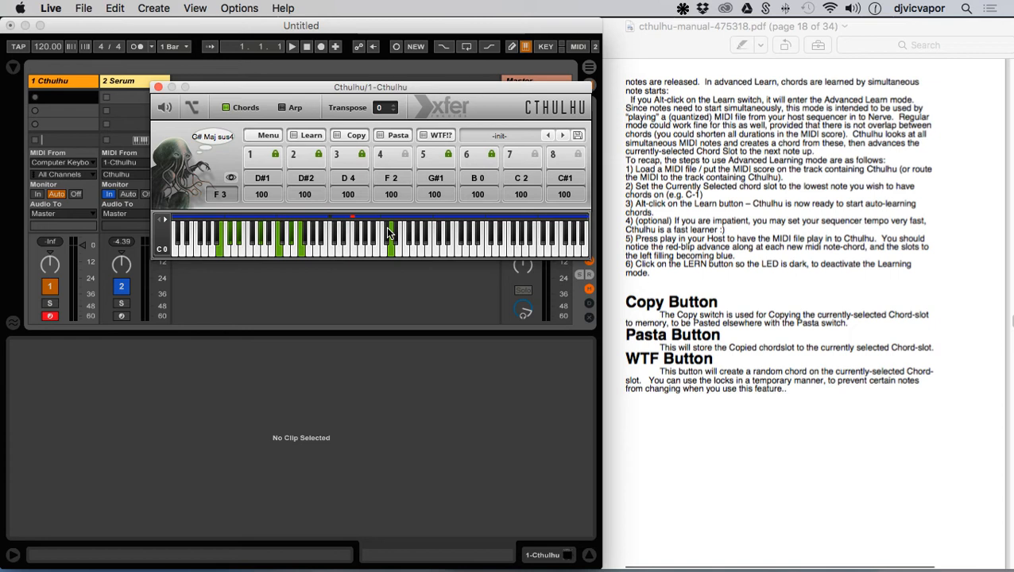
- Play notes between C3 and A3 to audition how the locked notes carry into the other chords
key(d)
key(f)
key(g)
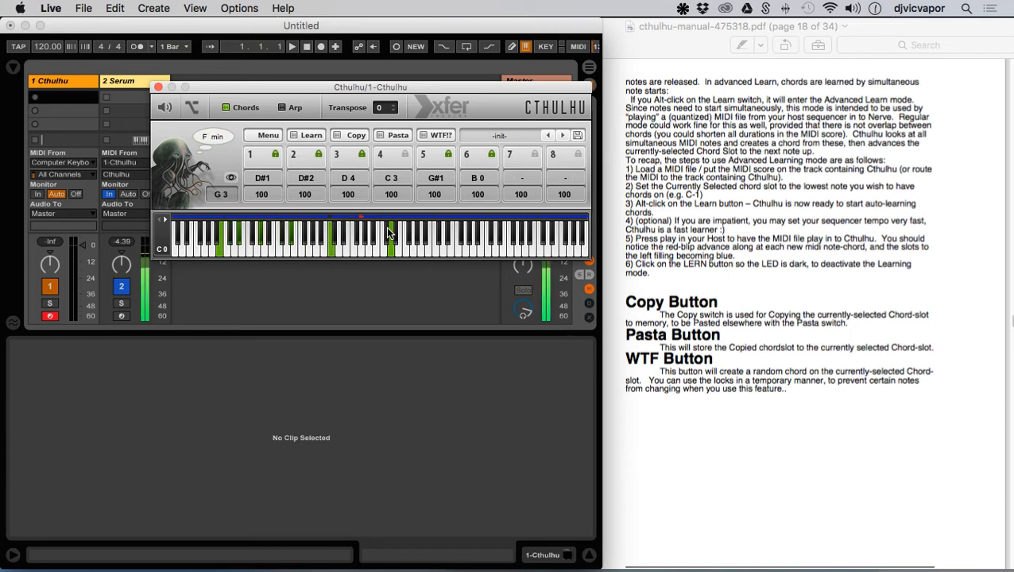
key(h)
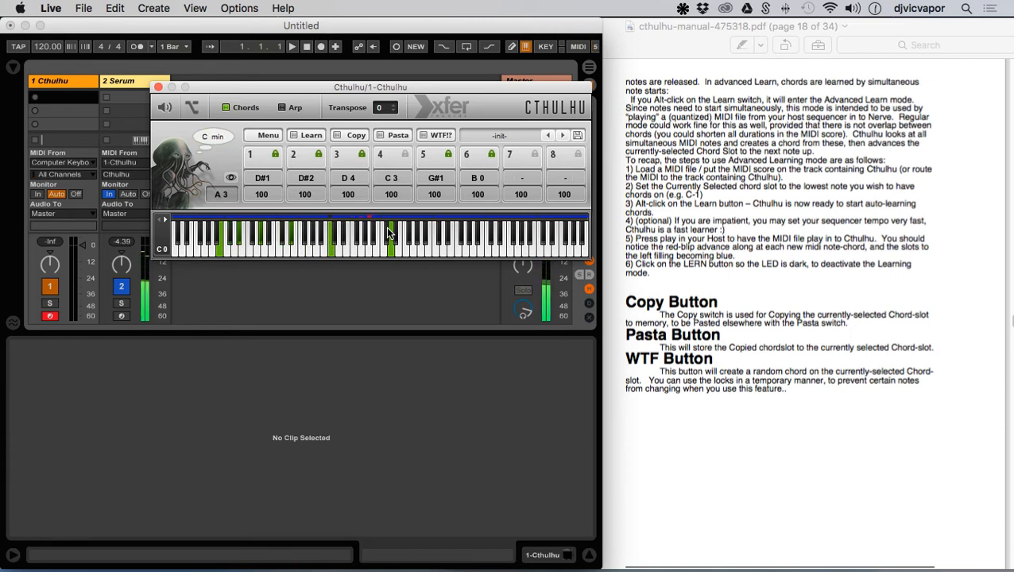
key(f)
key(s)
key(a)
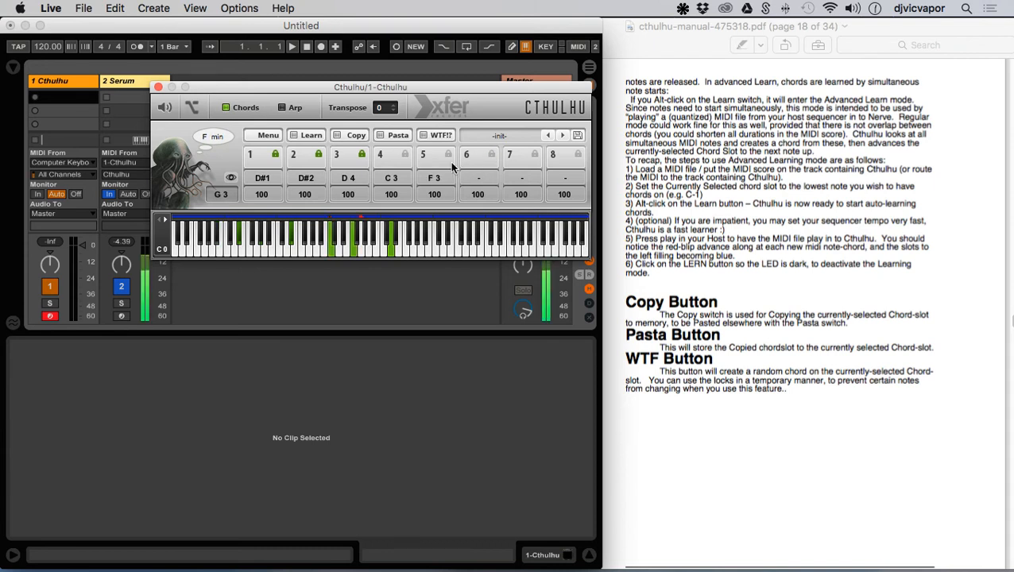
- Try locking note 7 as well and audition the chords on F3, G3 and D#3
click(534, 154)
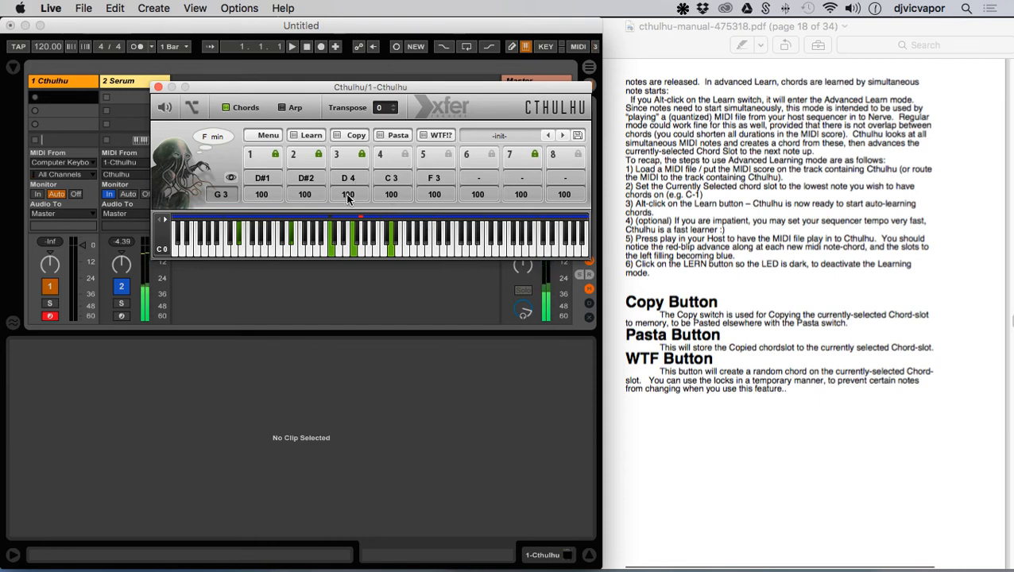
key(f)
key(g)
key(f)
key(e)
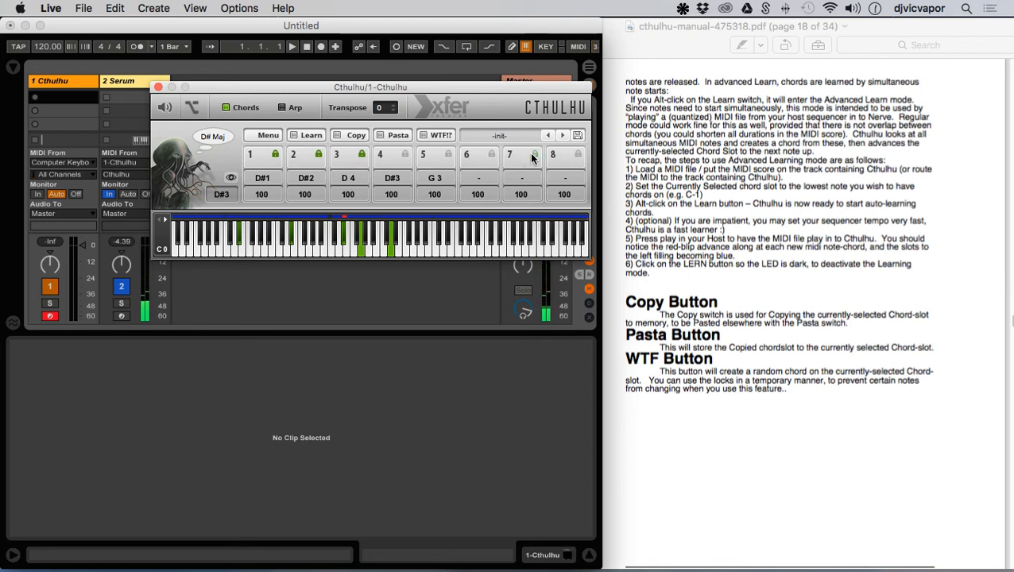
- Unlock notes 3, 2 and 1 so that no chord notes stay locked
click(361, 154)
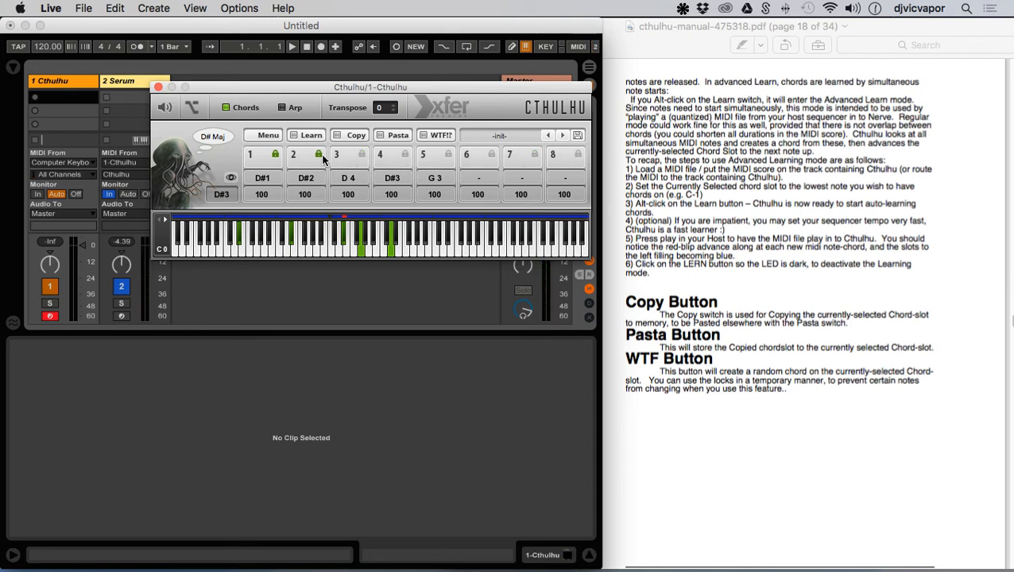
click(318, 154)
click(276, 154)
scroll(660, 254, down, 2)
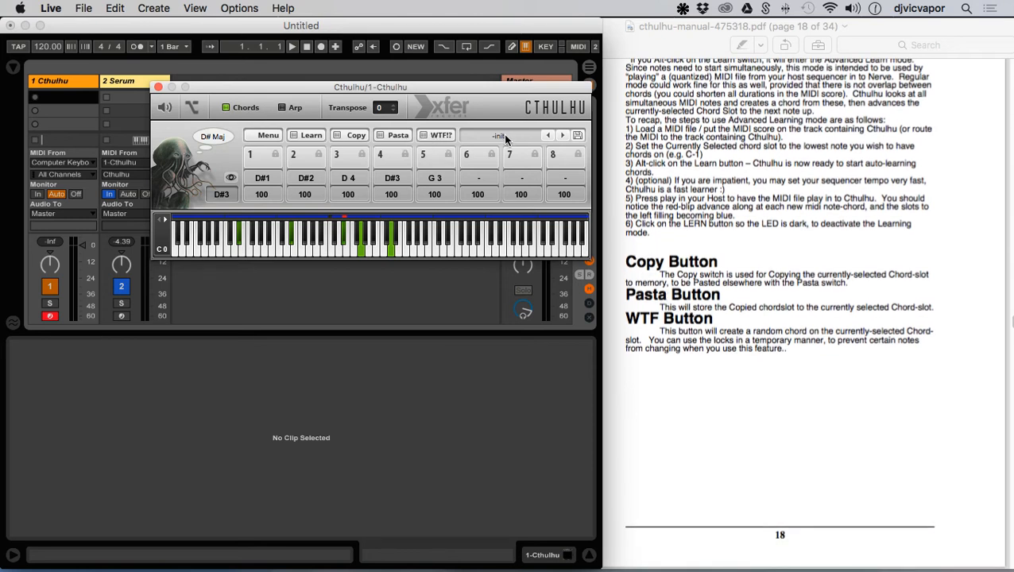
- Open the chord preset save dialog, look through the Chord presets folder, and cancel without saving
click(577, 137)
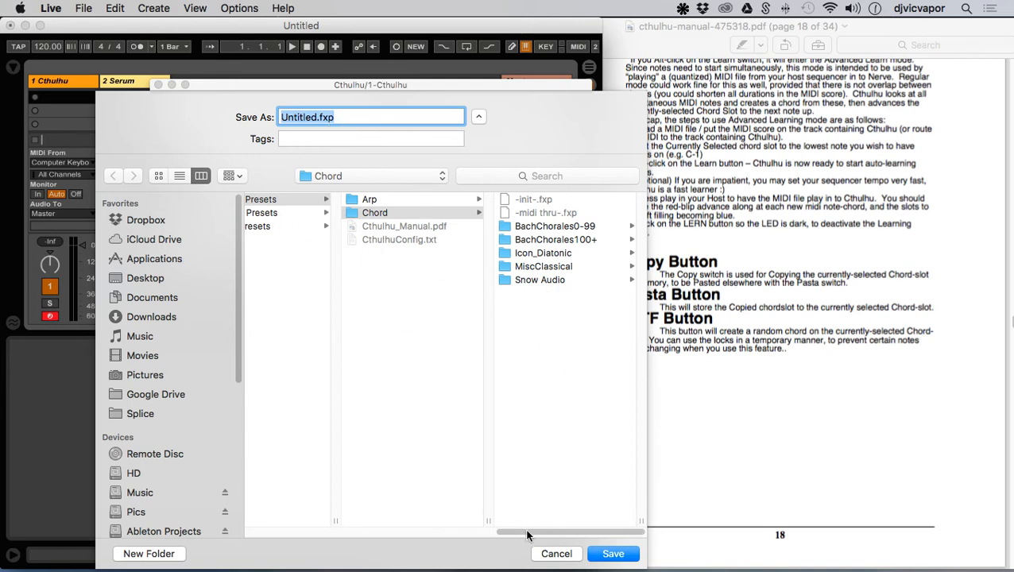
drag(521, 532, 530, 499)
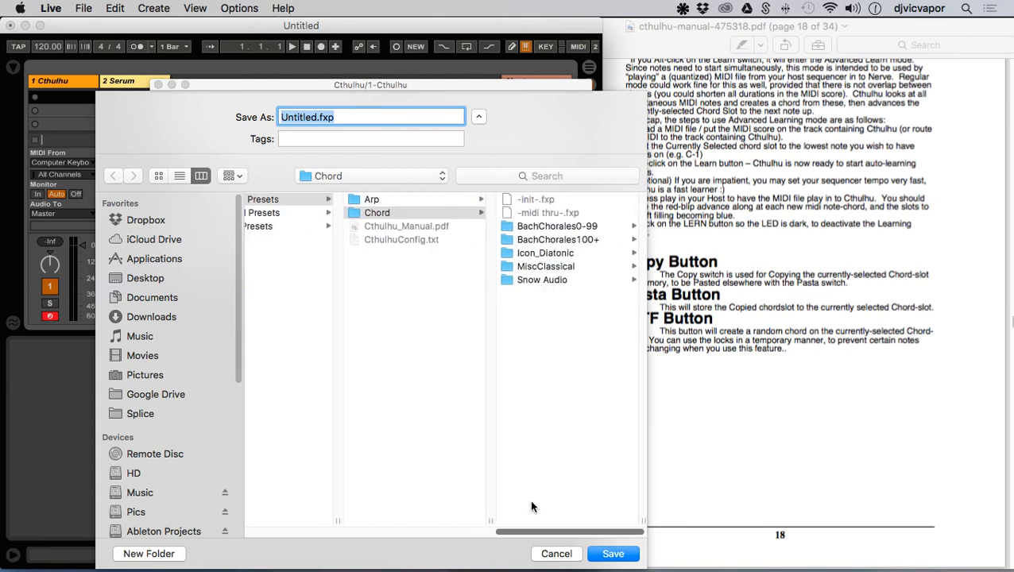
click(550, 555)
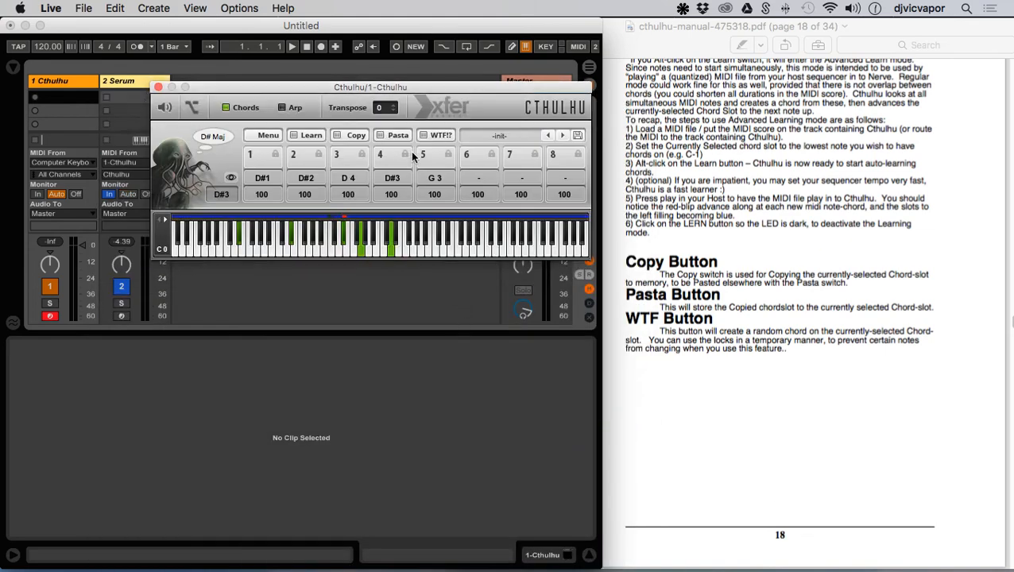
- Reposition the plugin window and play notes C3 through G3 to audition the stored chords
drag(447, 88, 476, 78)
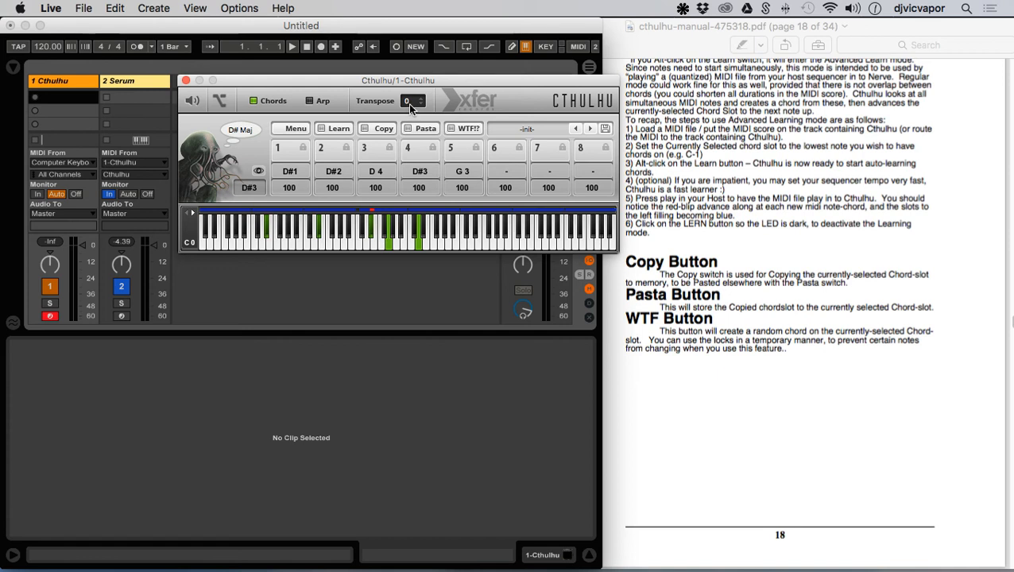
mouse_move(409, 106)
mouse_down()
mouse_move(411, 83)
mouse_move(405, 124)
mouse_move(409, 110)
mouse_up()
key(a)
key(s)
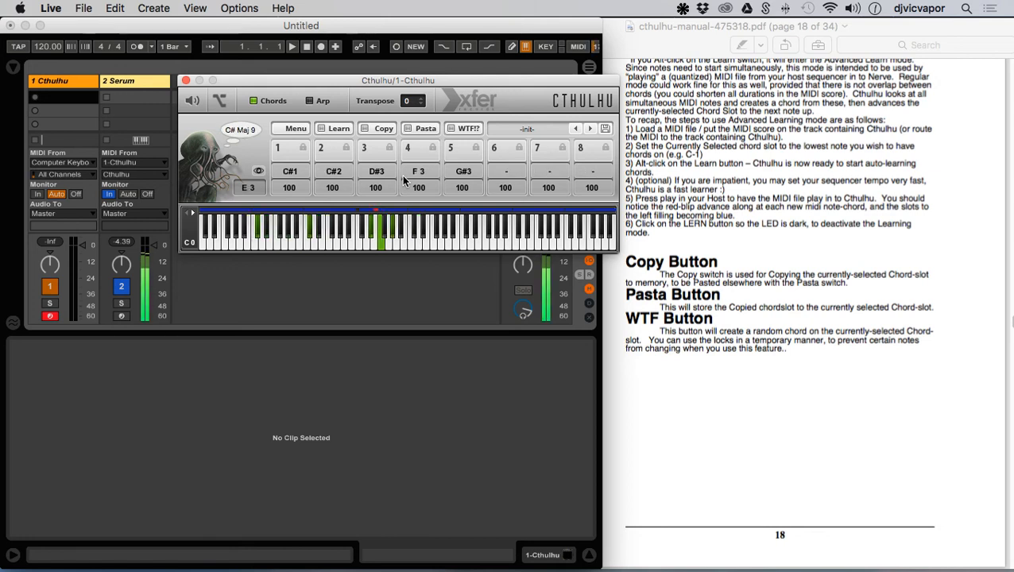
key(d)
key(f)
key(g)
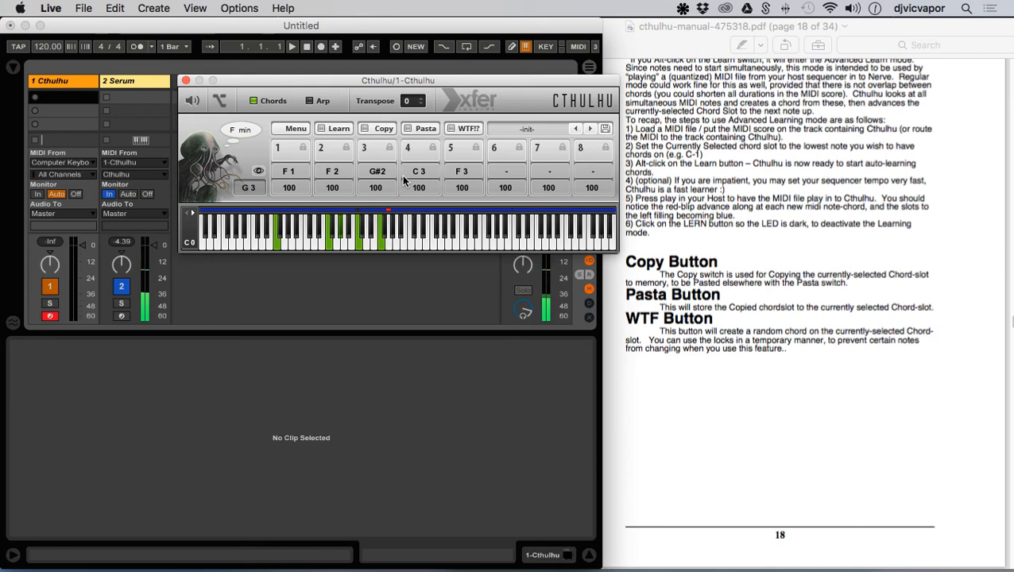
- Read the manual's Chord Menu chapter, covering the menu options and the Sort sub-menu, with the plugin window moved clear of the text
scroll(710, 263, down, 3)
scroll(710, 263, down, 5)
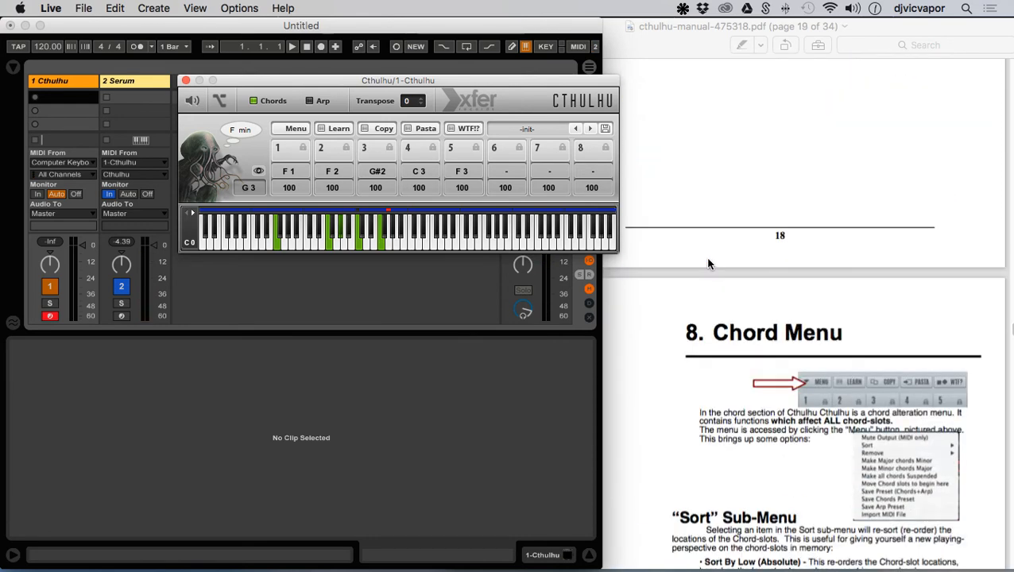
scroll(710, 263, down, 3)
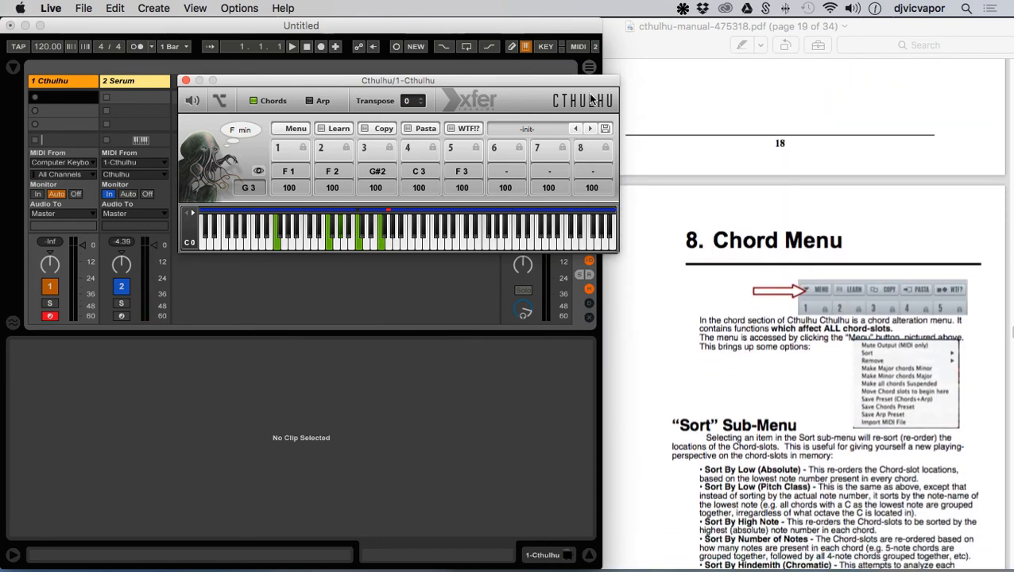
drag(589, 79, 575, 82)
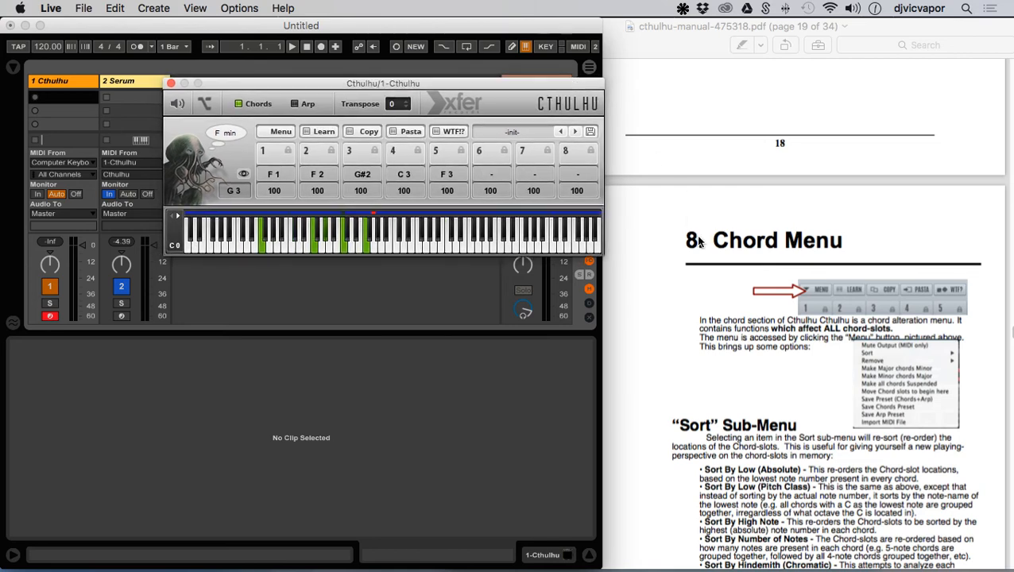
scroll(637, 229, down, 2)
scroll(637, 229, down, 3)
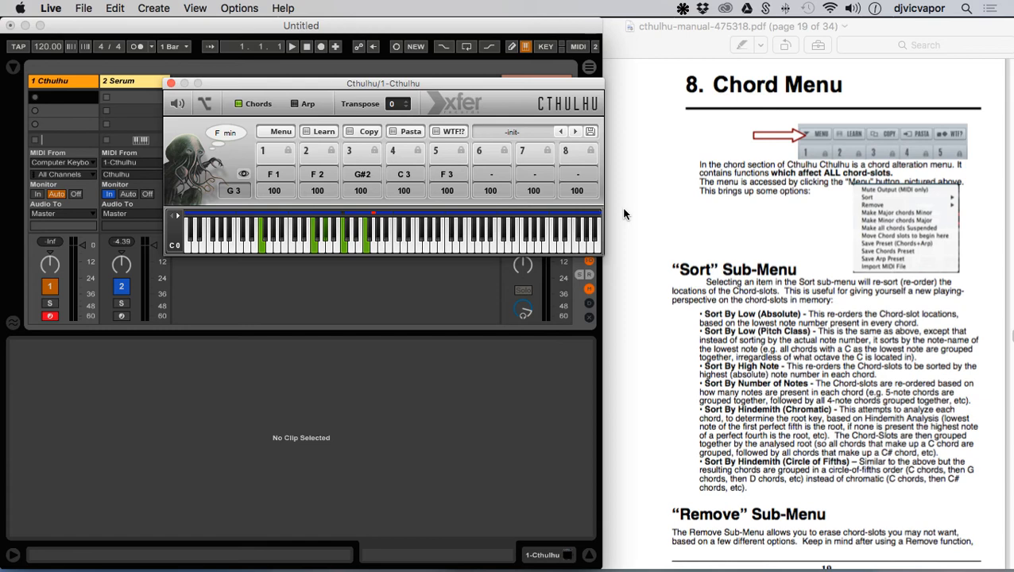
scroll(624, 213, down, 1)
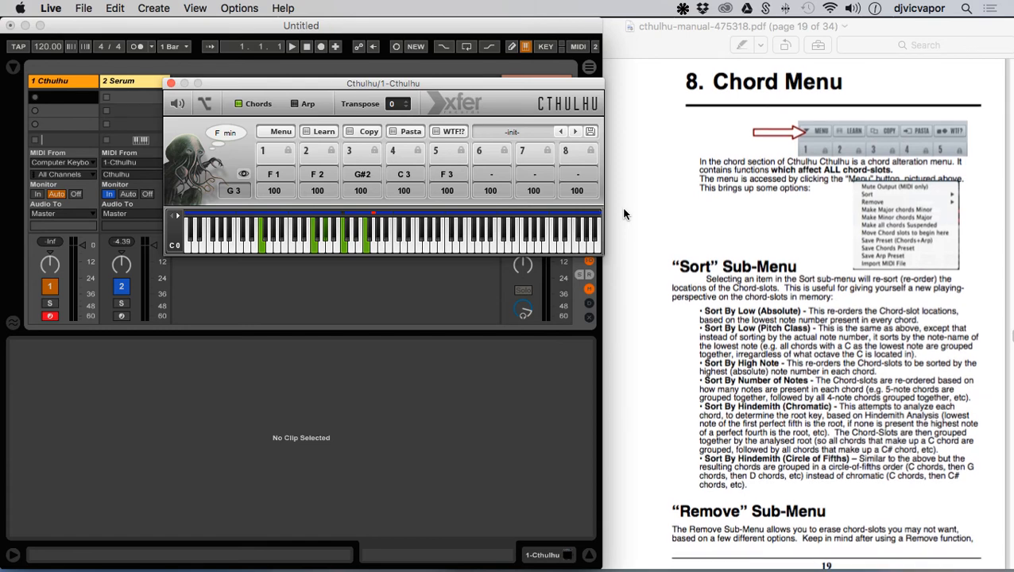
scroll(624, 213, down, 1)
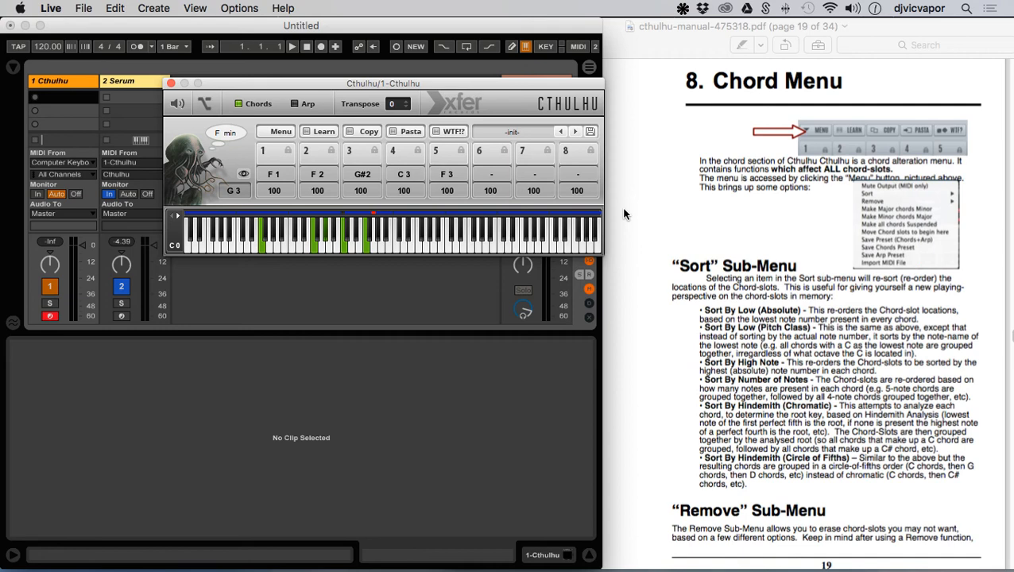
scroll(623, 213, down, 1)
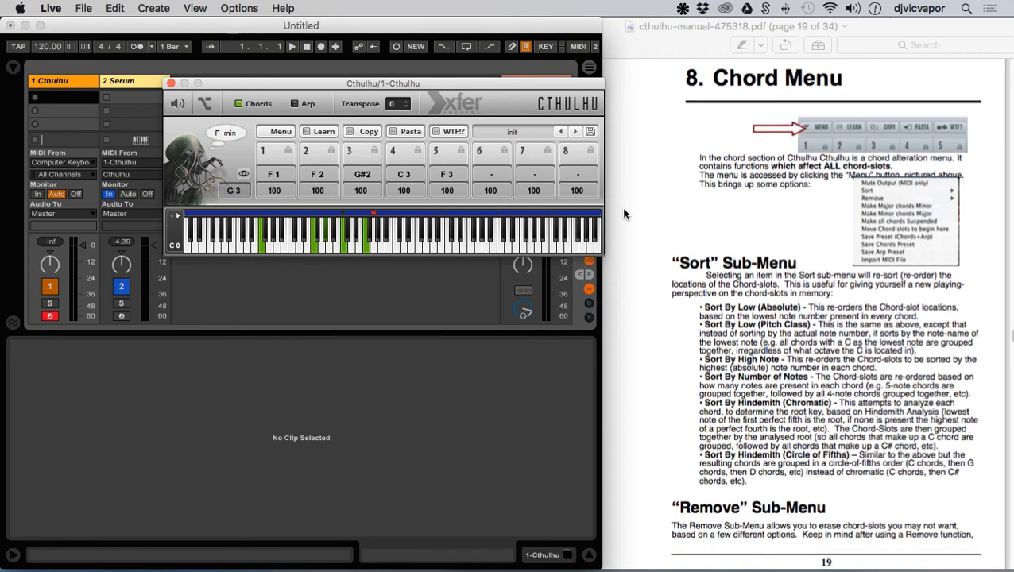
- Read the manual's Remove sub-menu, the major, minor and suspended chord conversions, and the preset saving sections
scroll(624, 213, down, 10)
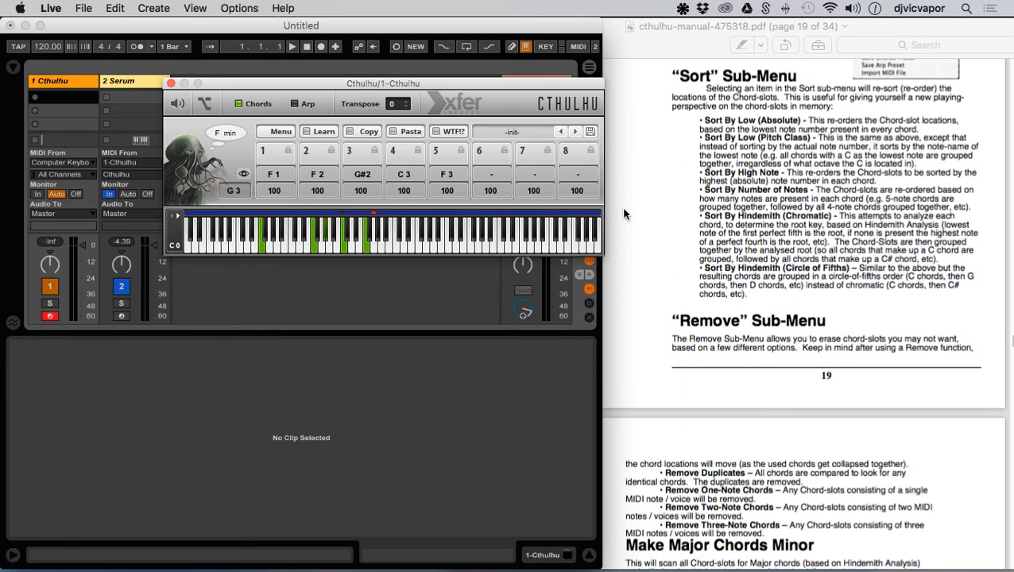
scroll(624, 213, down, 5)
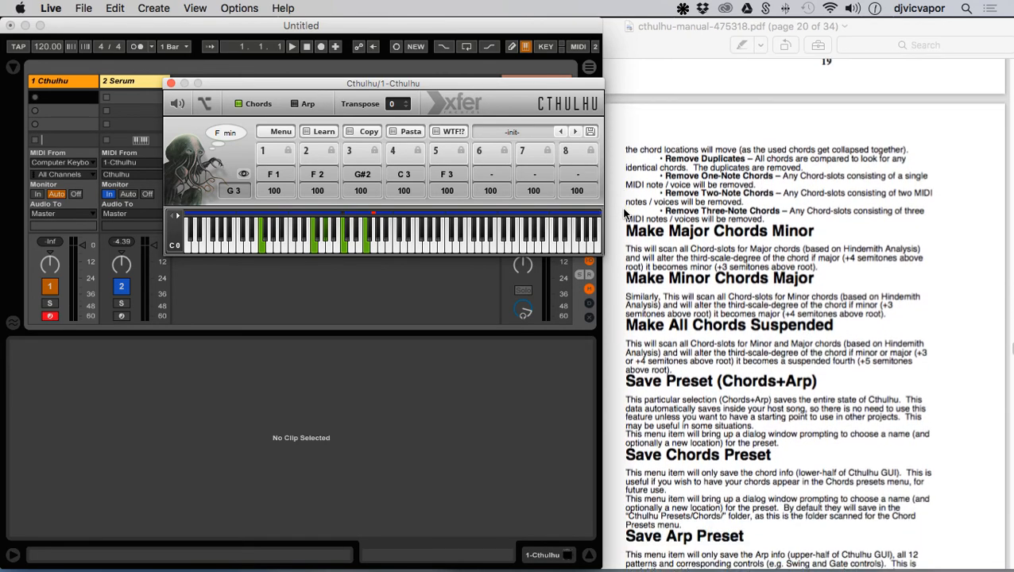
scroll(624, 213, down, 2)
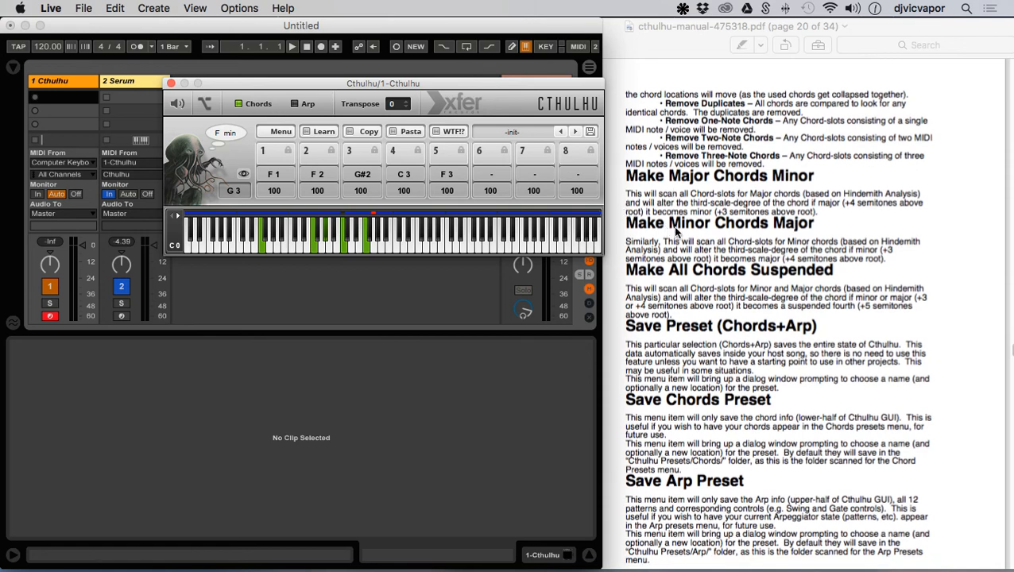
scroll(628, 230, down, 1)
scroll(628, 231, down, 1)
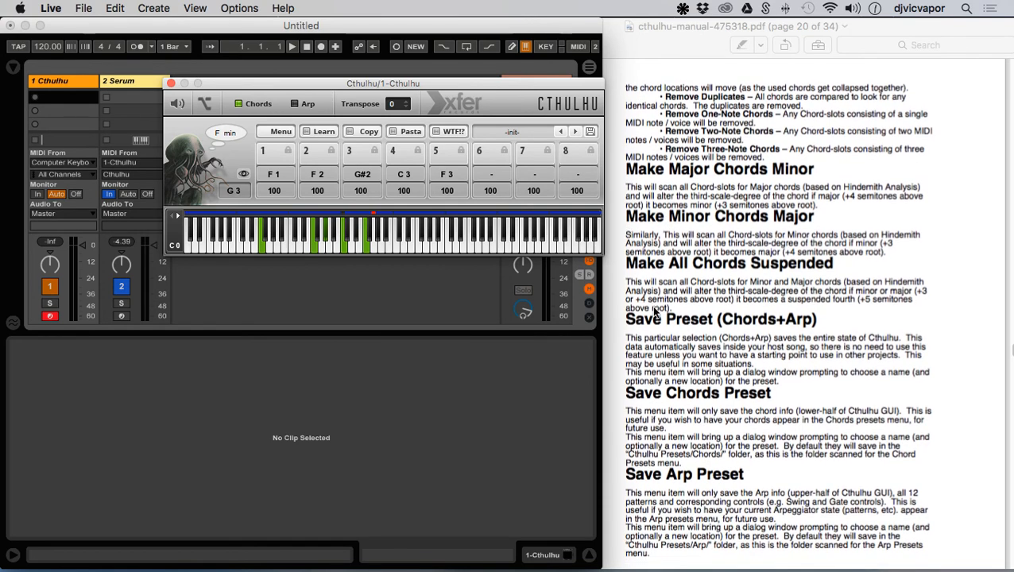
scroll(617, 333, down, 1)
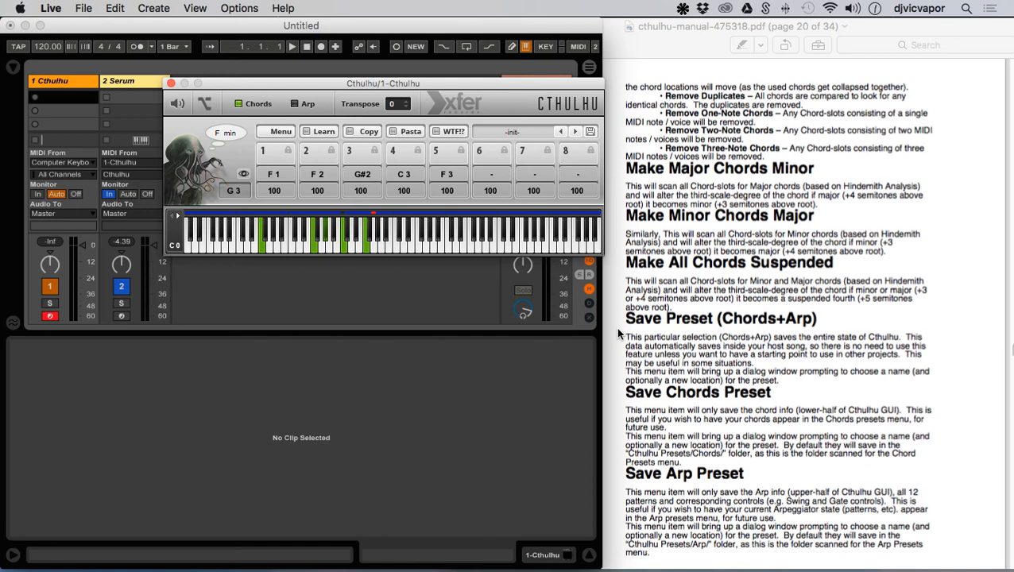
scroll(619, 333, down, 1)
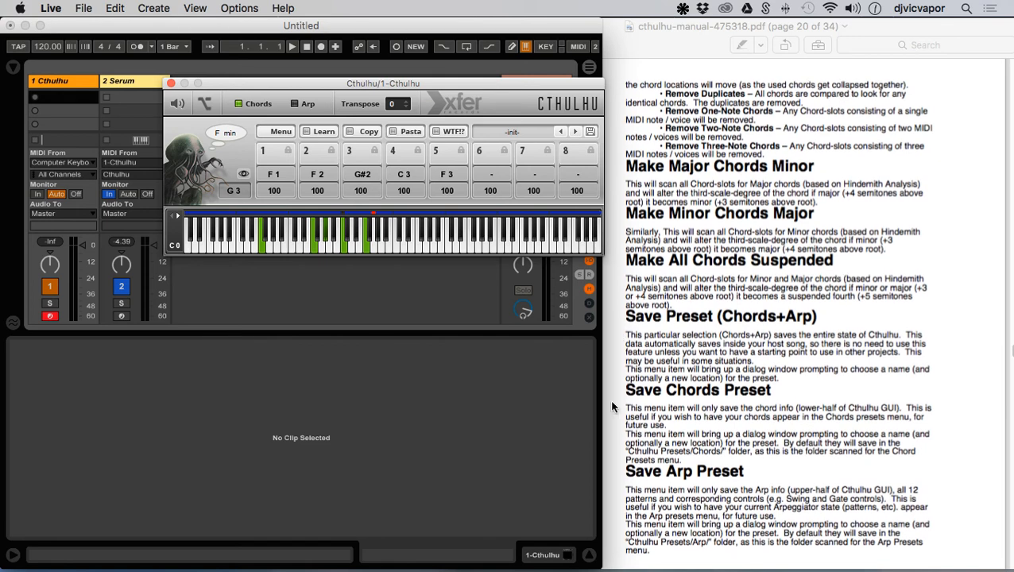
- Read the manual's Import MIDI File section and the introduction and Graphs part of the Arpeggiator chapter
scroll(612, 407, down, 10)
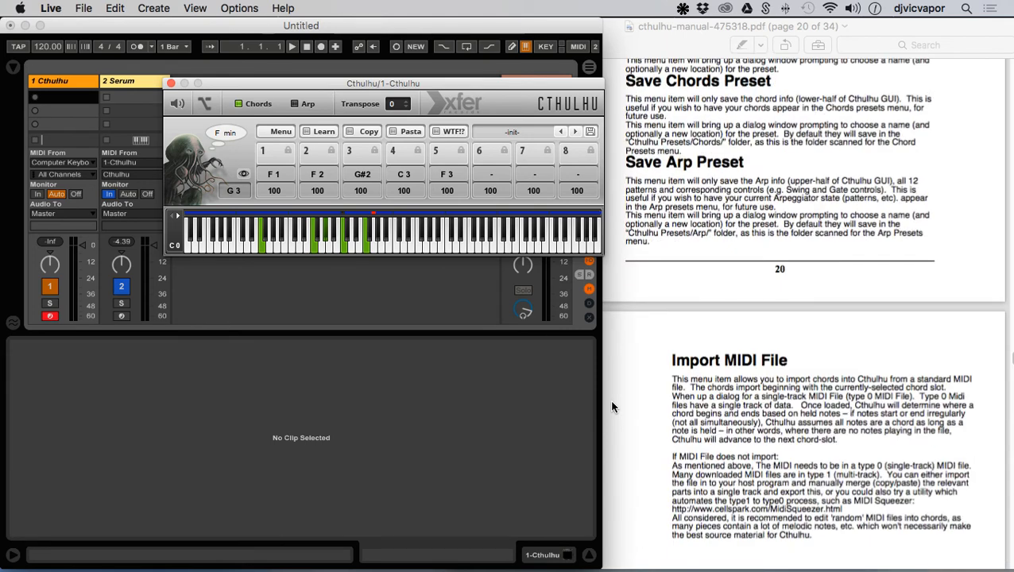
scroll(612, 406, down, 7)
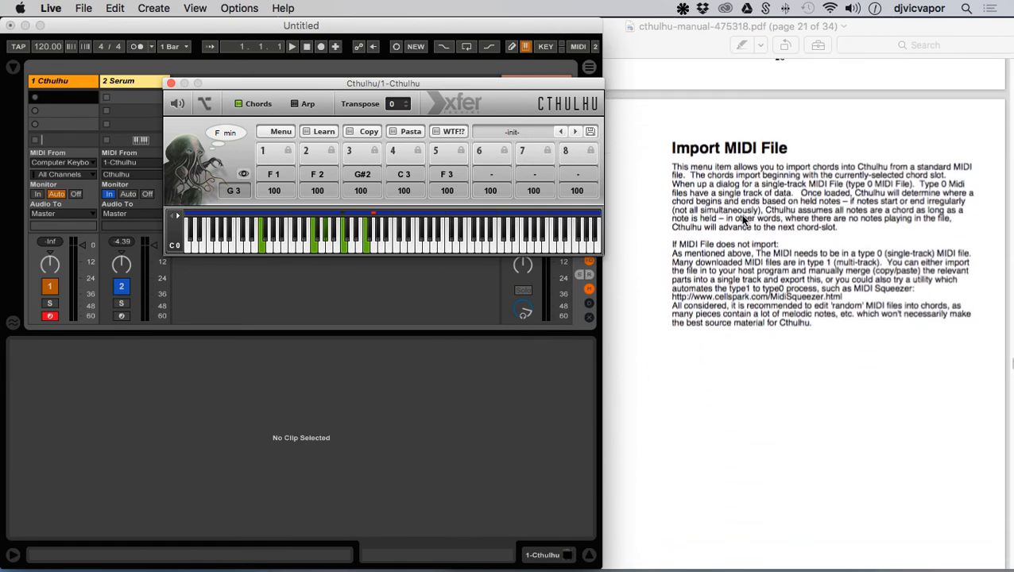
scroll(614, 299, down, 1)
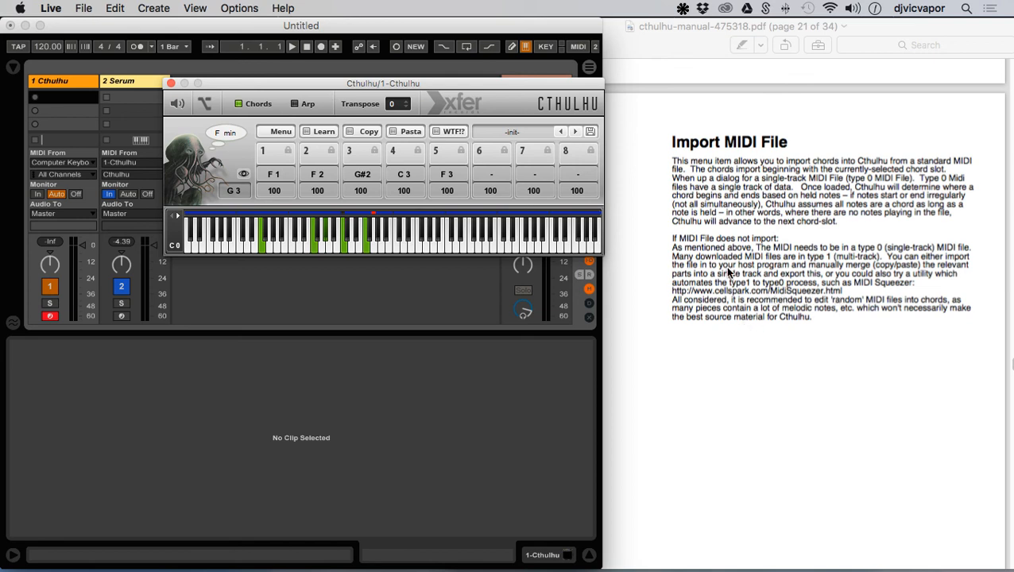
scroll(725, 266, down, 1)
scroll(727, 271, down, 10)
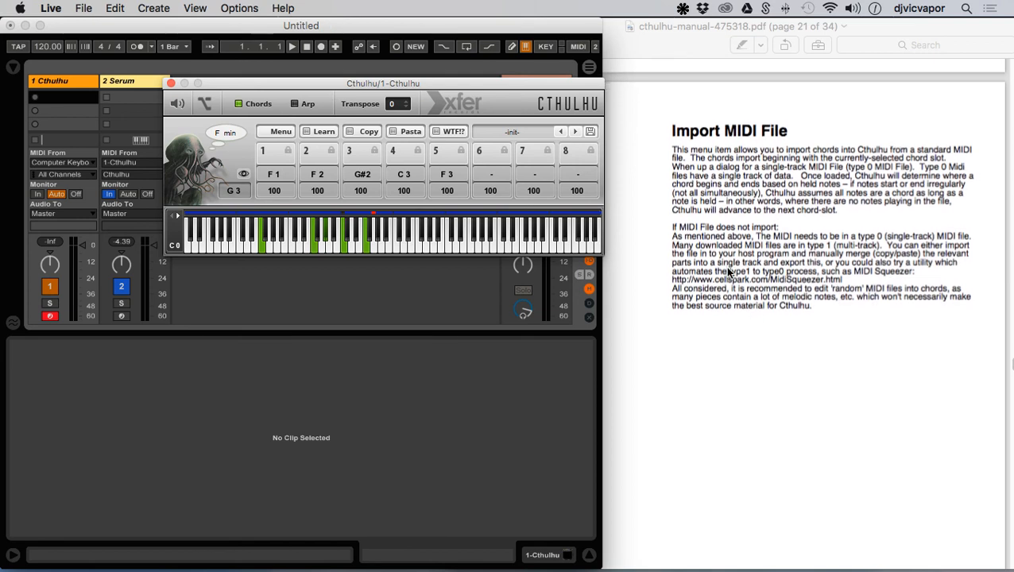
scroll(727, 273, down, 10)
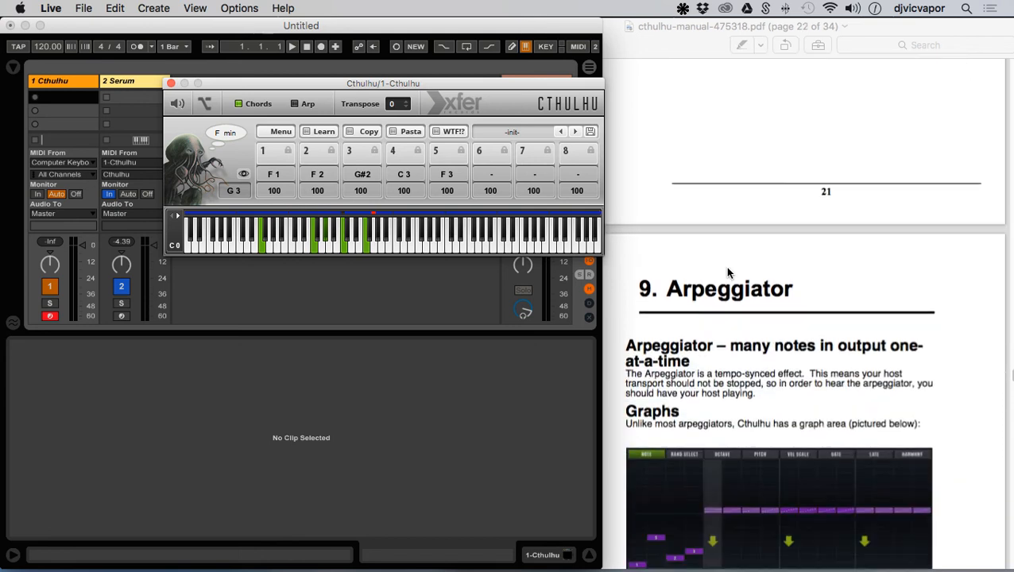
scroll(727, 273, down, 2)
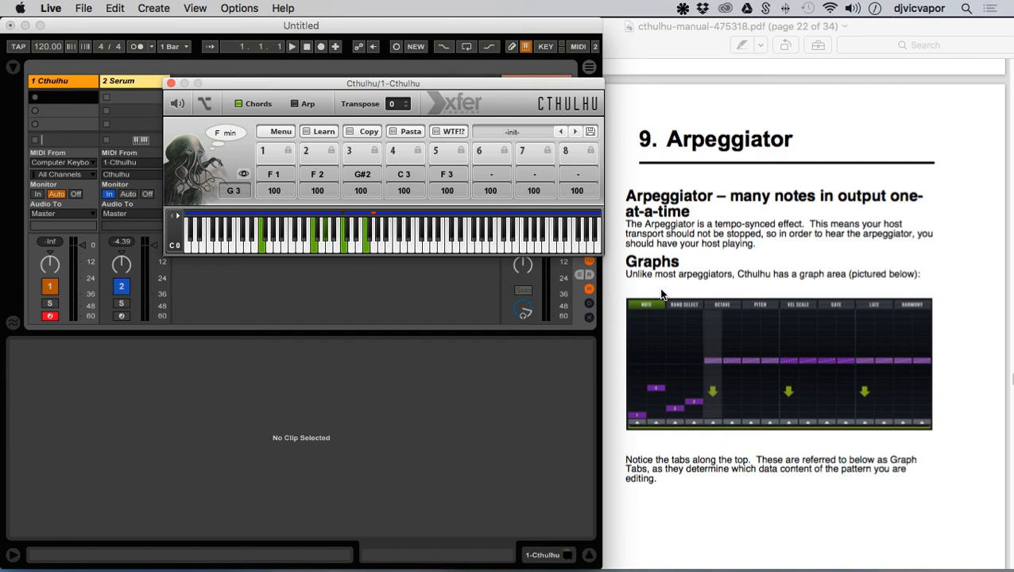
key(ctrl+Up)
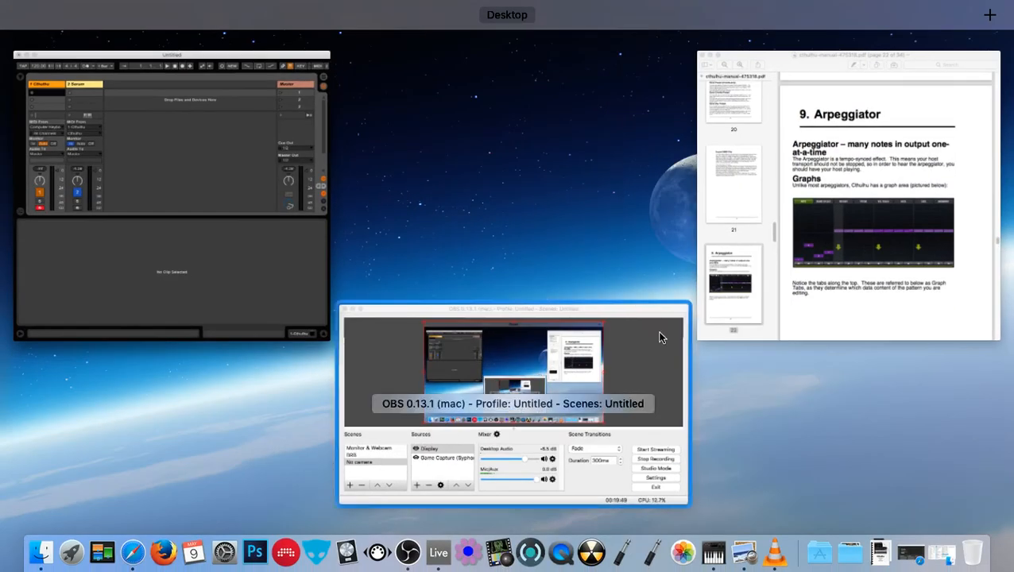